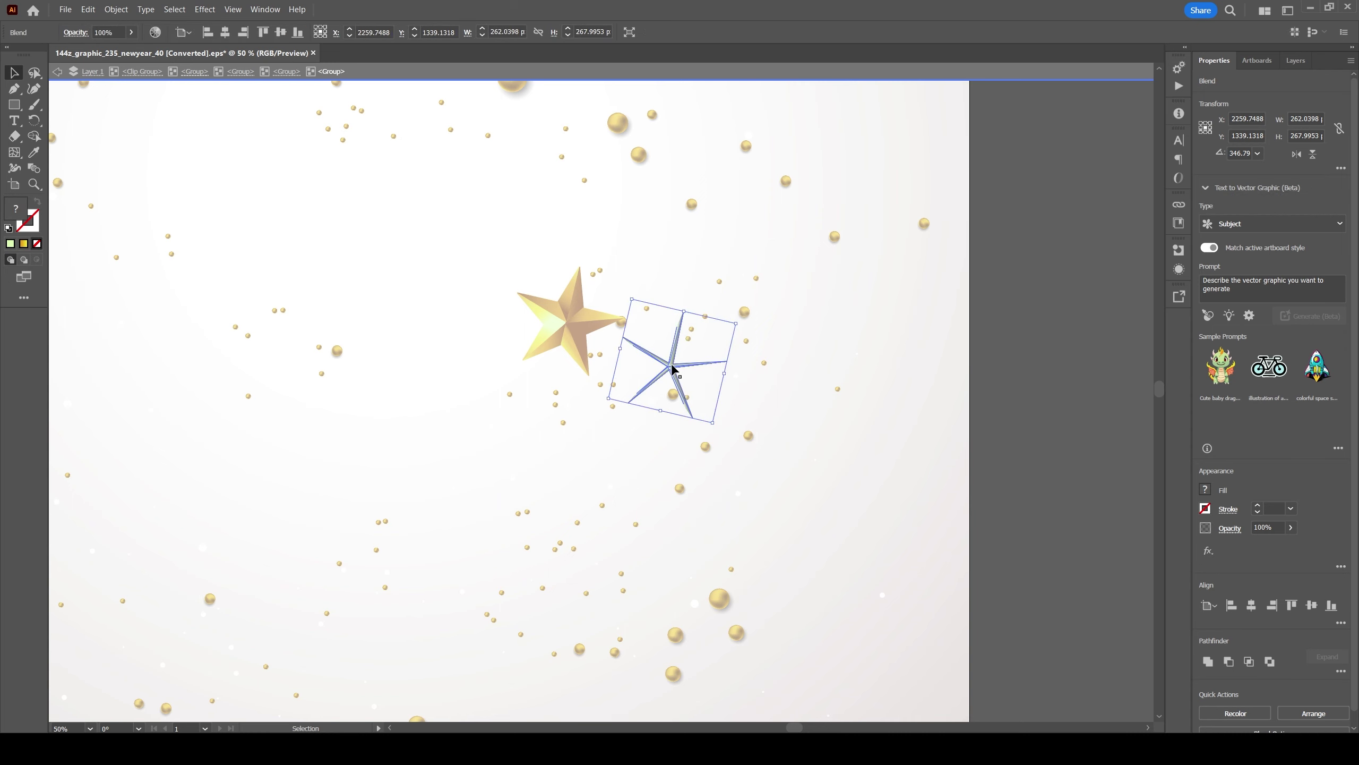
Draw a gold-gradient triangular facet with the Pen tool below the star highlights and move it onto them.
{"action": "key", "text": "ctrl+shift+a"}
{"action": "key", "text": "p"}
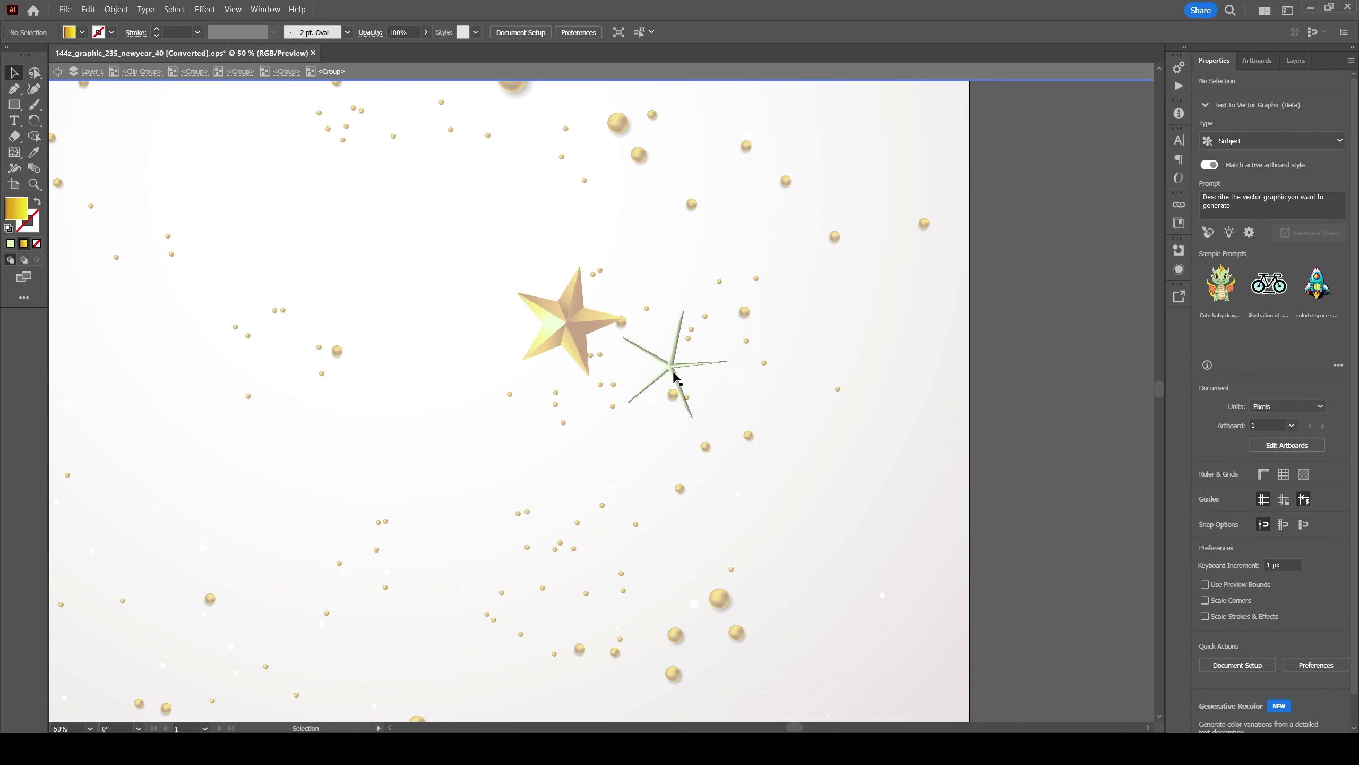
{"action": "left_click", "coordinate": [732, 400]}
{"action": "left_click", "coordinate": [770, 455]}
{"action": "left_click", "coordinate": [805, 451]}
{"action": "key", "text": "v"}
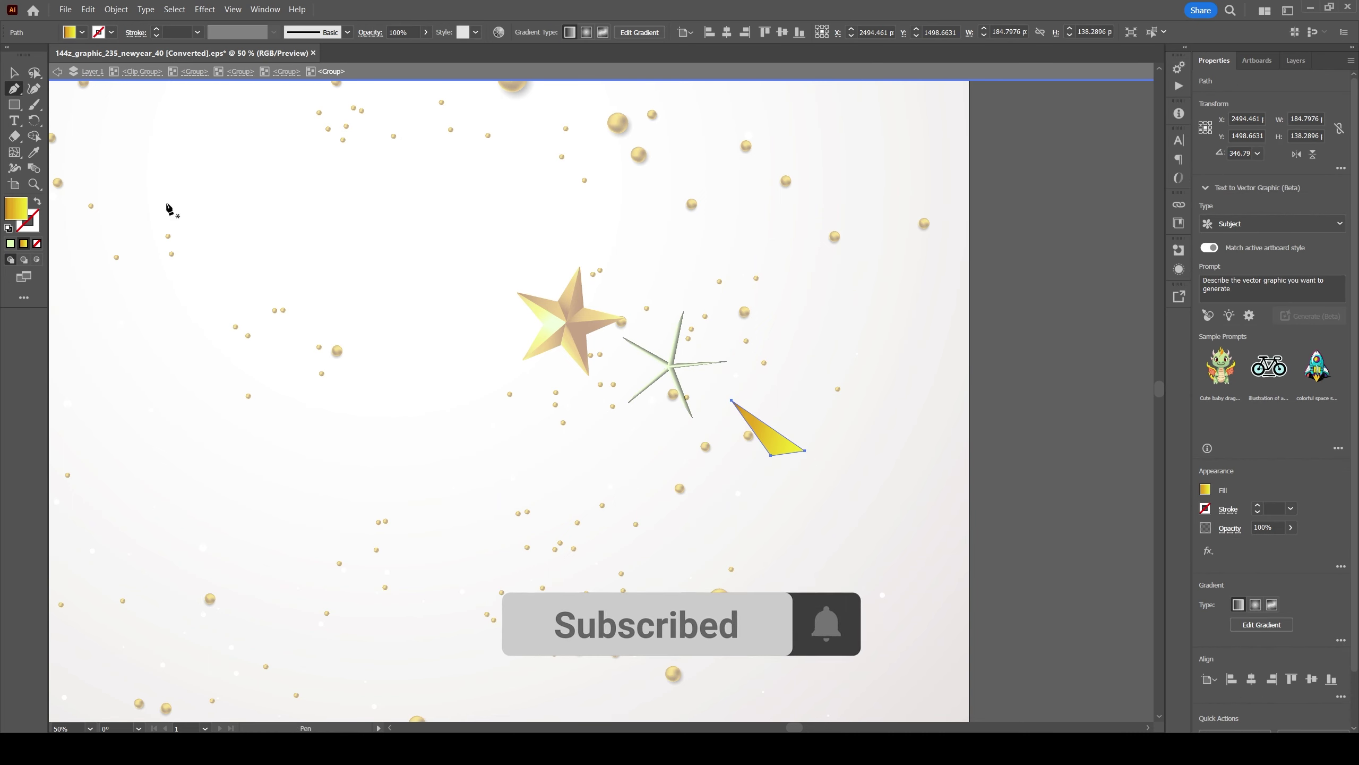
{"action": "left_click", "coordinate": [758, 432]}
{"action": "left_click_drag", "start_coordinate": [757, 432], "coordinate": [688, 377]}
{"action": "left_click", "coordinate": [688, 378]}
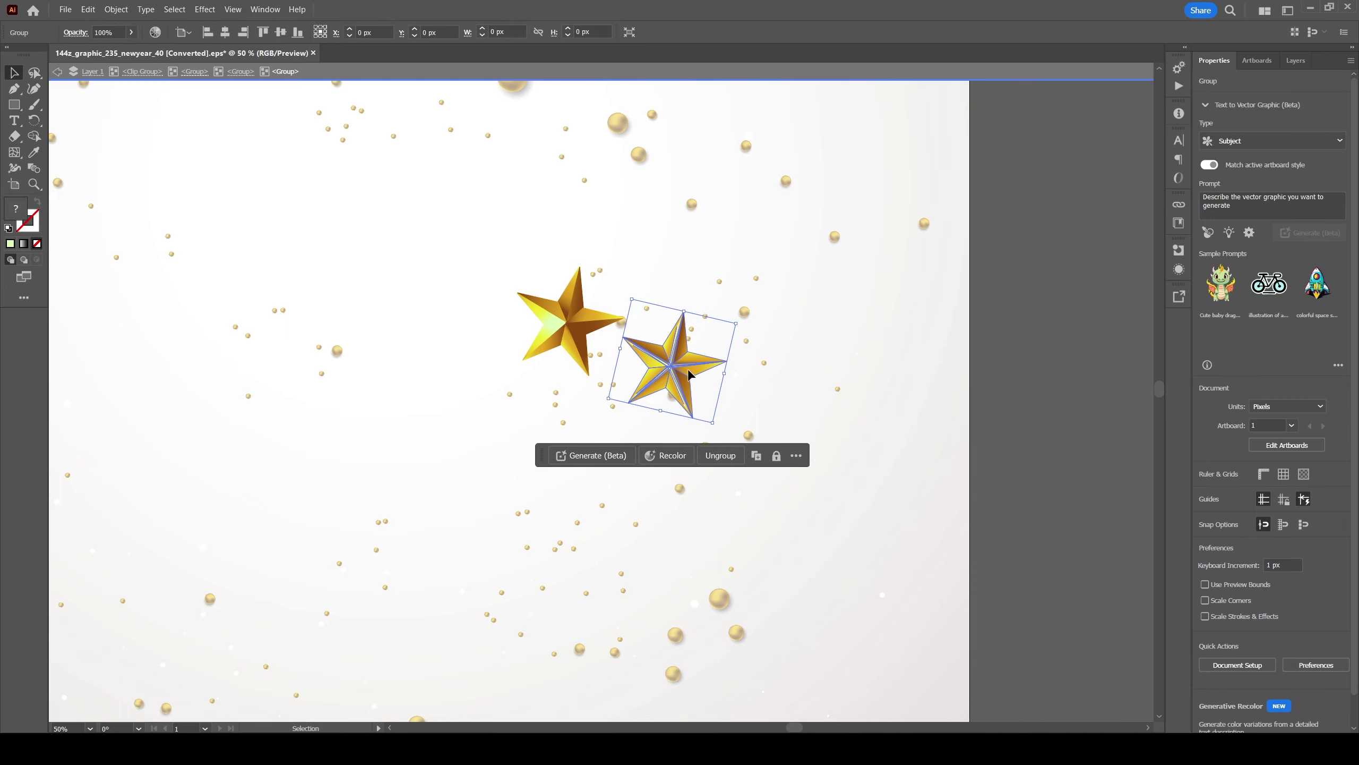
Move the star facets with their highlights onto the base star, and shift the whole star slightly down and right.
{"action": "key", "text": "Escape"}
{"action": "double_click", "coordinate": [685, 384]}
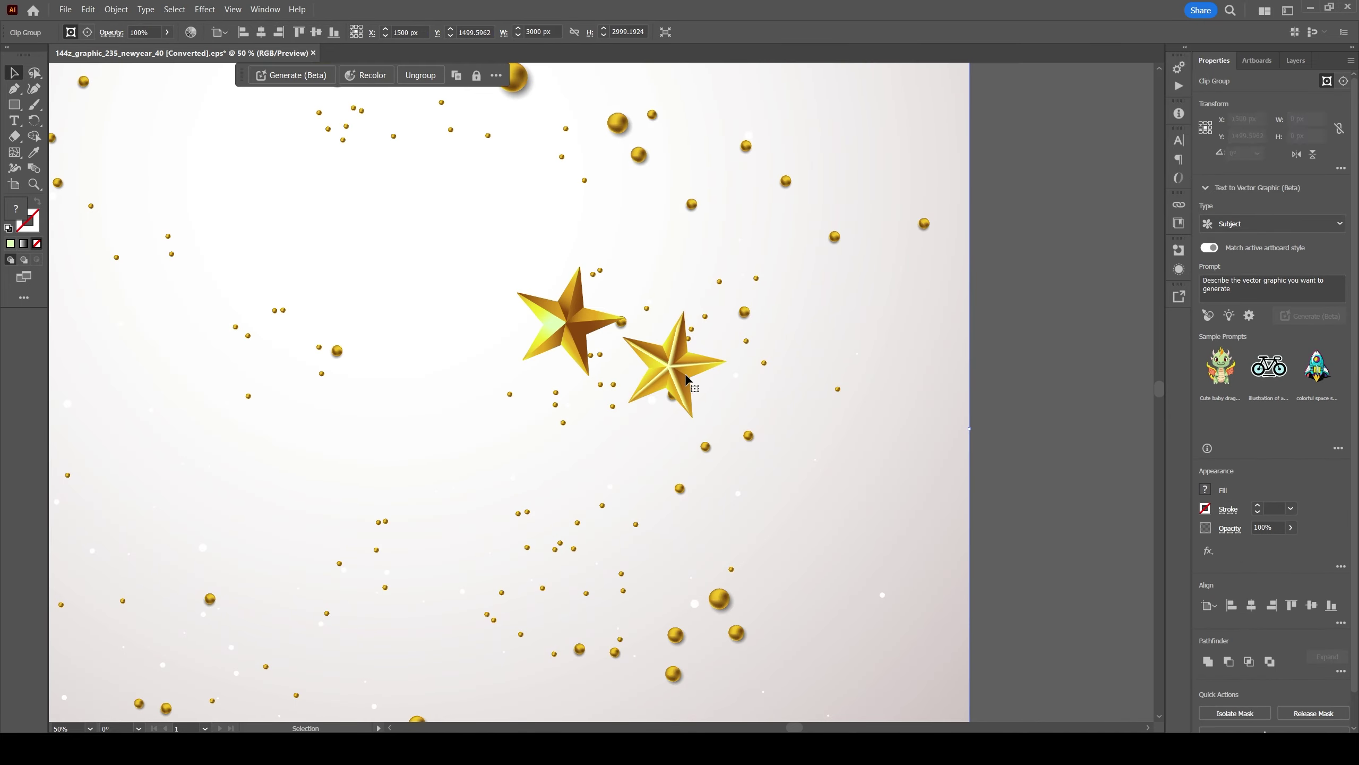
{"action": "double_click", "coordinate": [676, 375]}
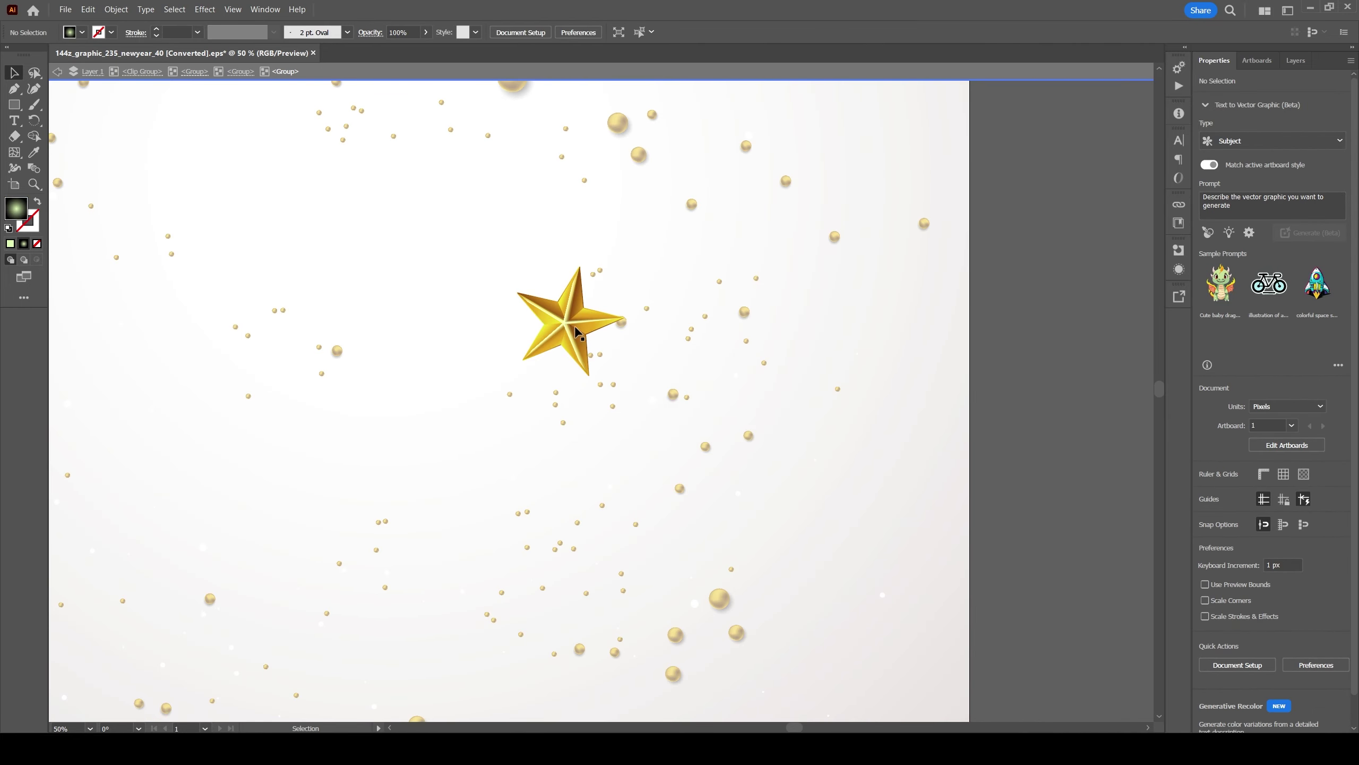
{"action": "left_click_drag", "start_coordinate": [564, 324], "coordinate": [584, 342]}
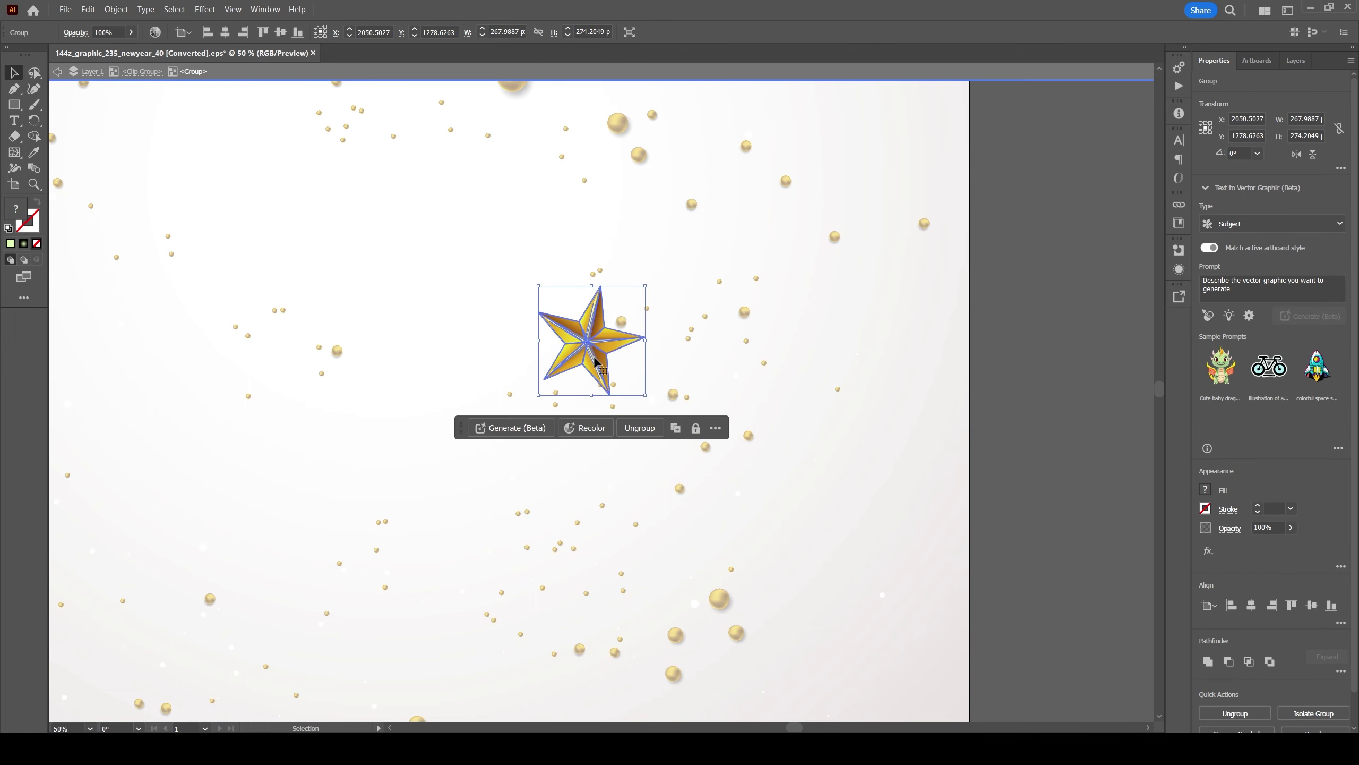
Try moving the inner path of the star's highlight blend downward.
{"action": "key", "text": "Escape"}
{"action": "double_click", "coordinate": [599, 367]}
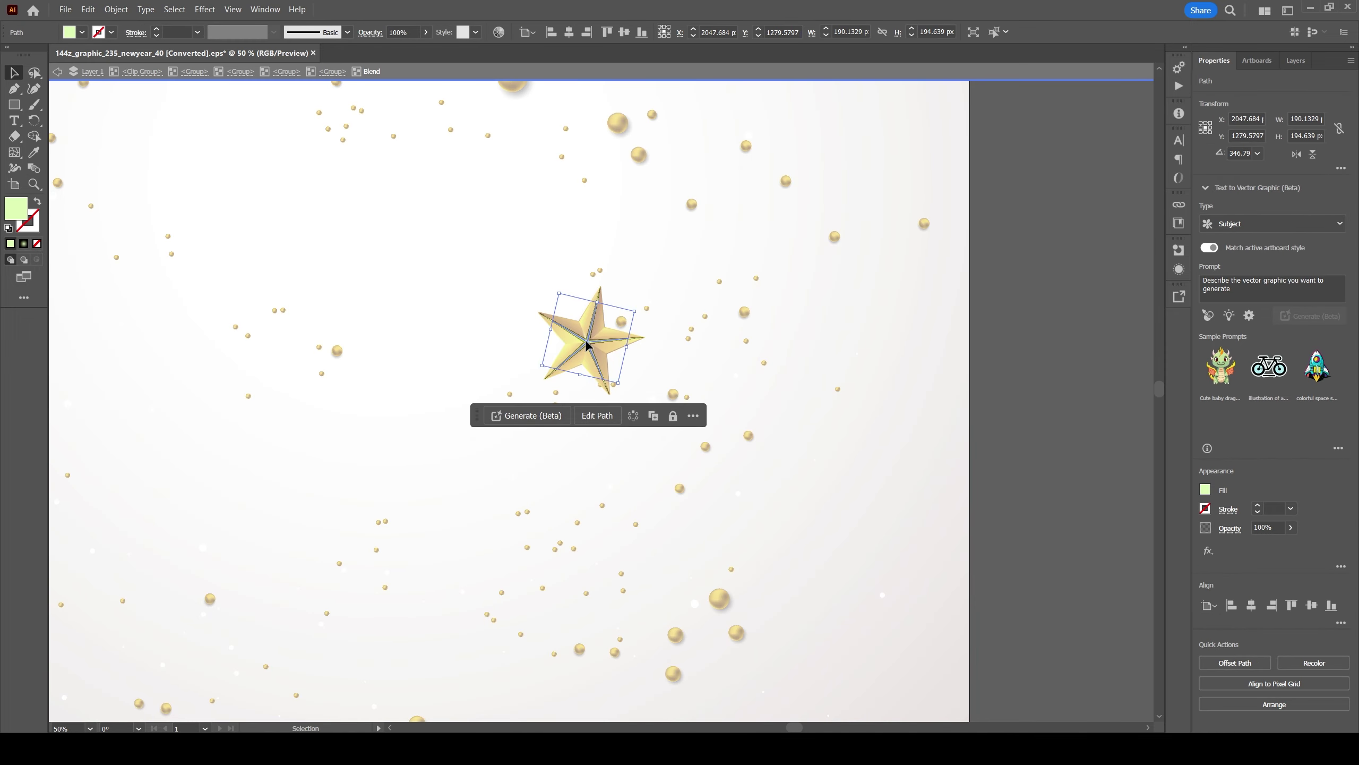
{"action": "left_click_drag", "start_coordinate": [586, 345], "coordinate": [573, 369]}
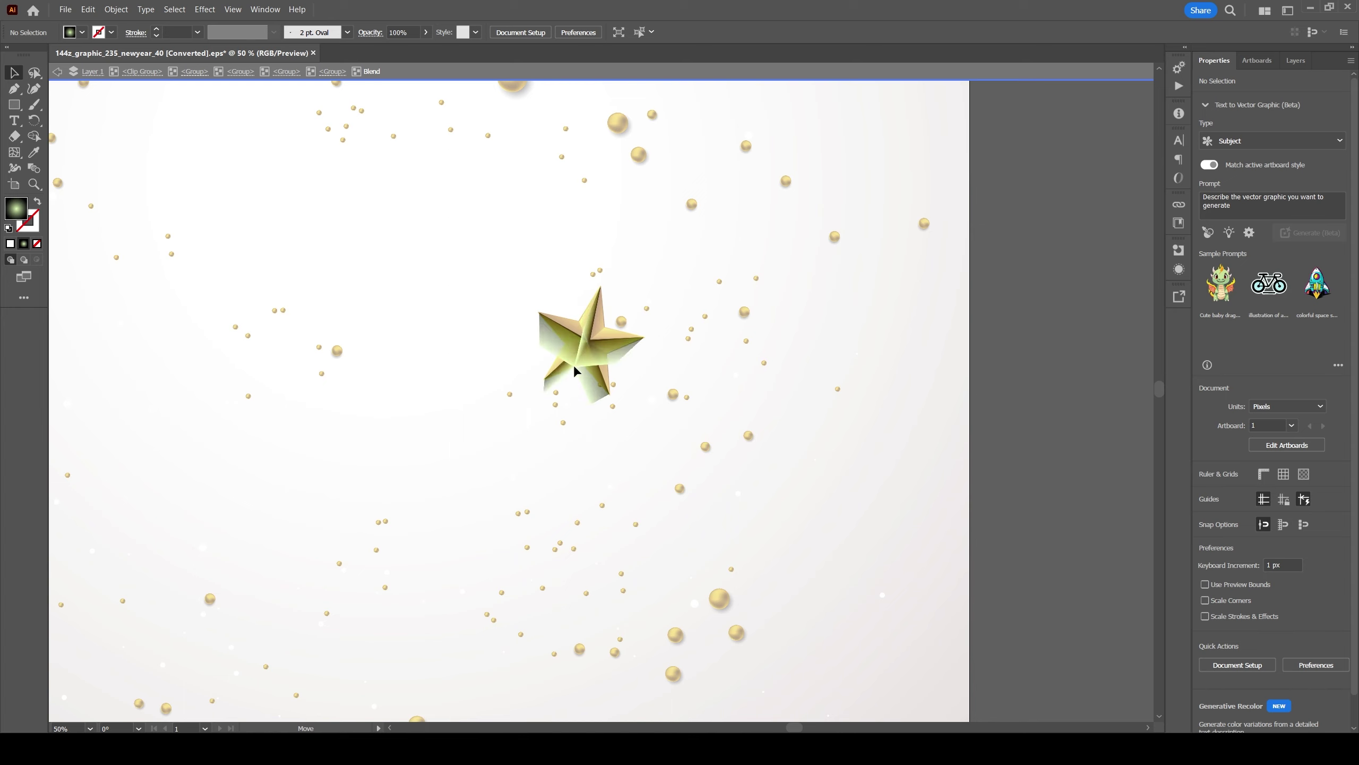
Place the small radial-gradient highlight at the star's centre and set the star-shaped shadow blend beside the star.
{"action": "left_click_drag", "start_coordinate": [690, 369], "coordinate": [585, 341]}
{"action": "left_click", "coordinate": [653, 365]}
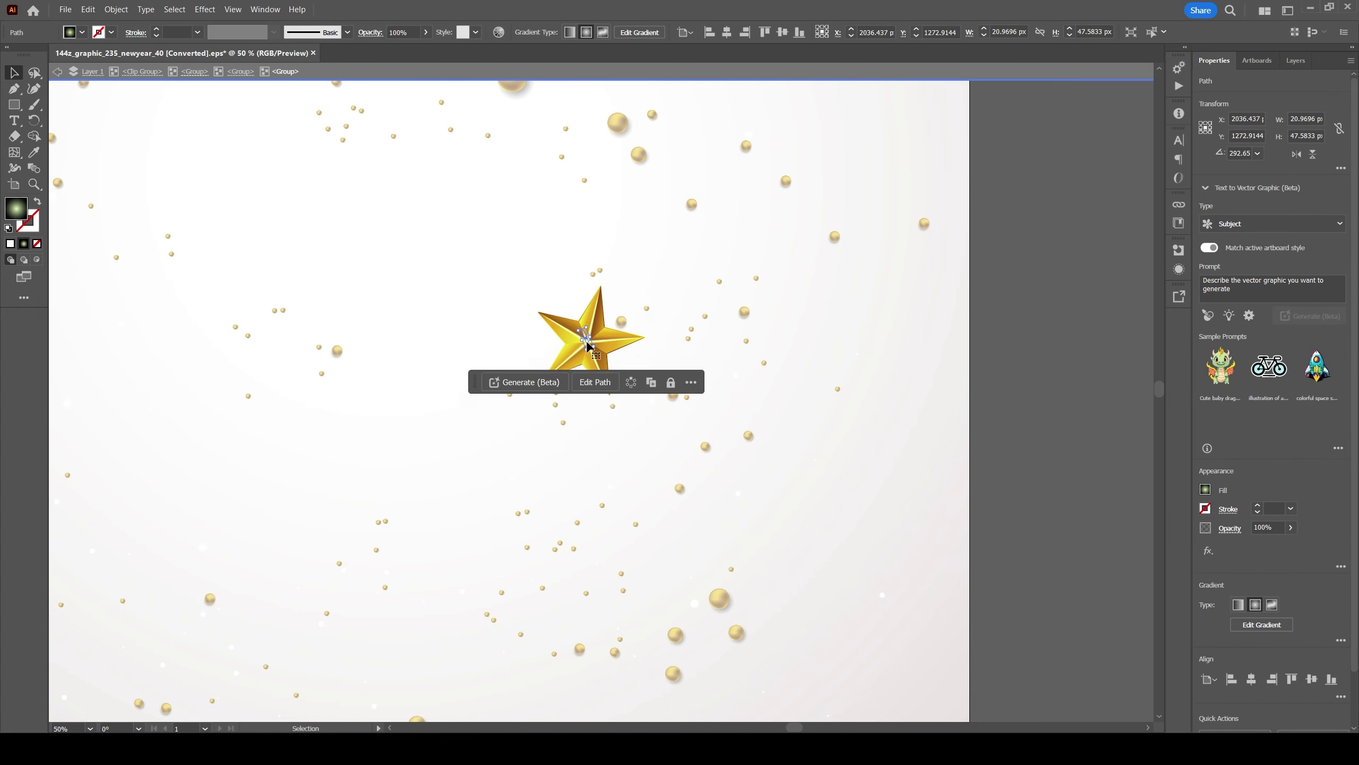
{"action": "left_click", "coordinate": [516, 364]}
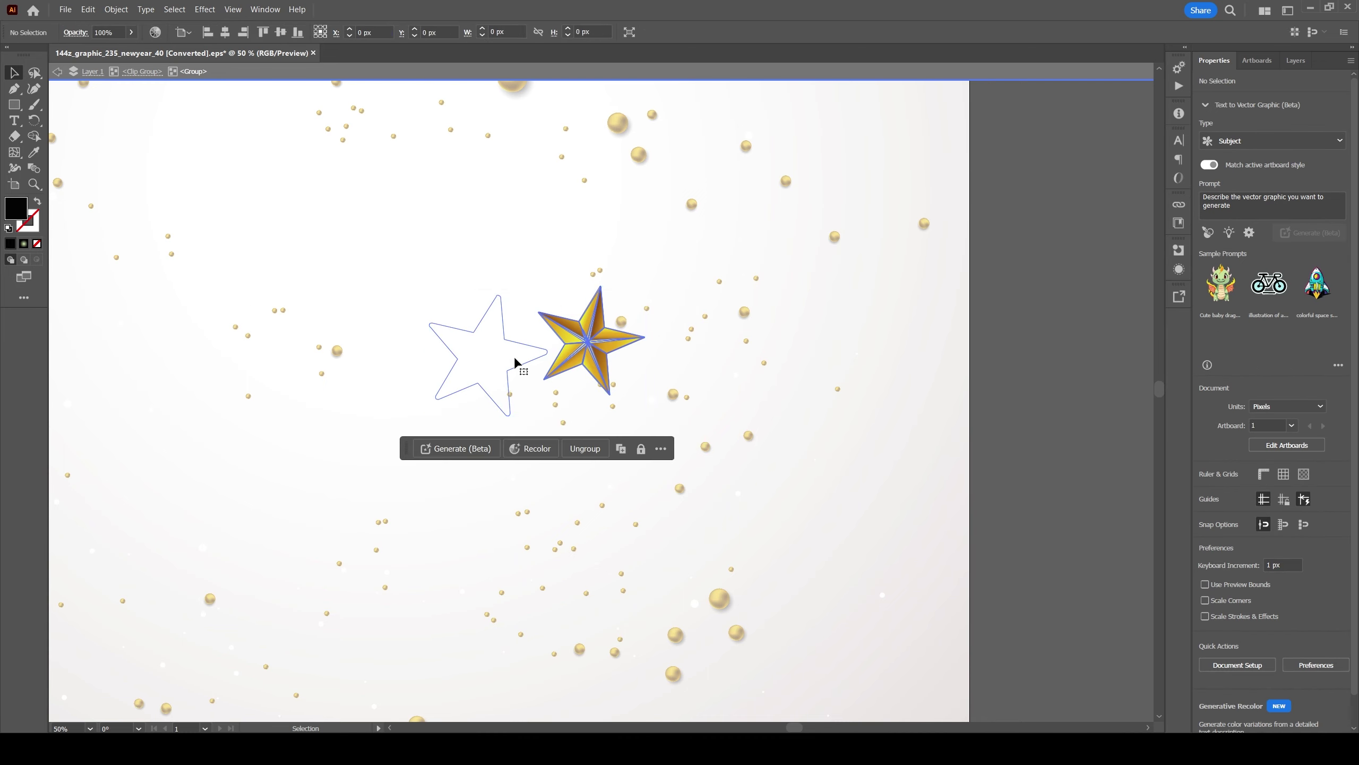
{"action": "left_click_drag", "start_coordinate": [517, 364], "coordinate": [485, 351]}
Shrink the shadow blend's inner black star to about 105 by 107 px, and undo its move upward.
{"action": "double_click", "coordinate": [589, 348]}
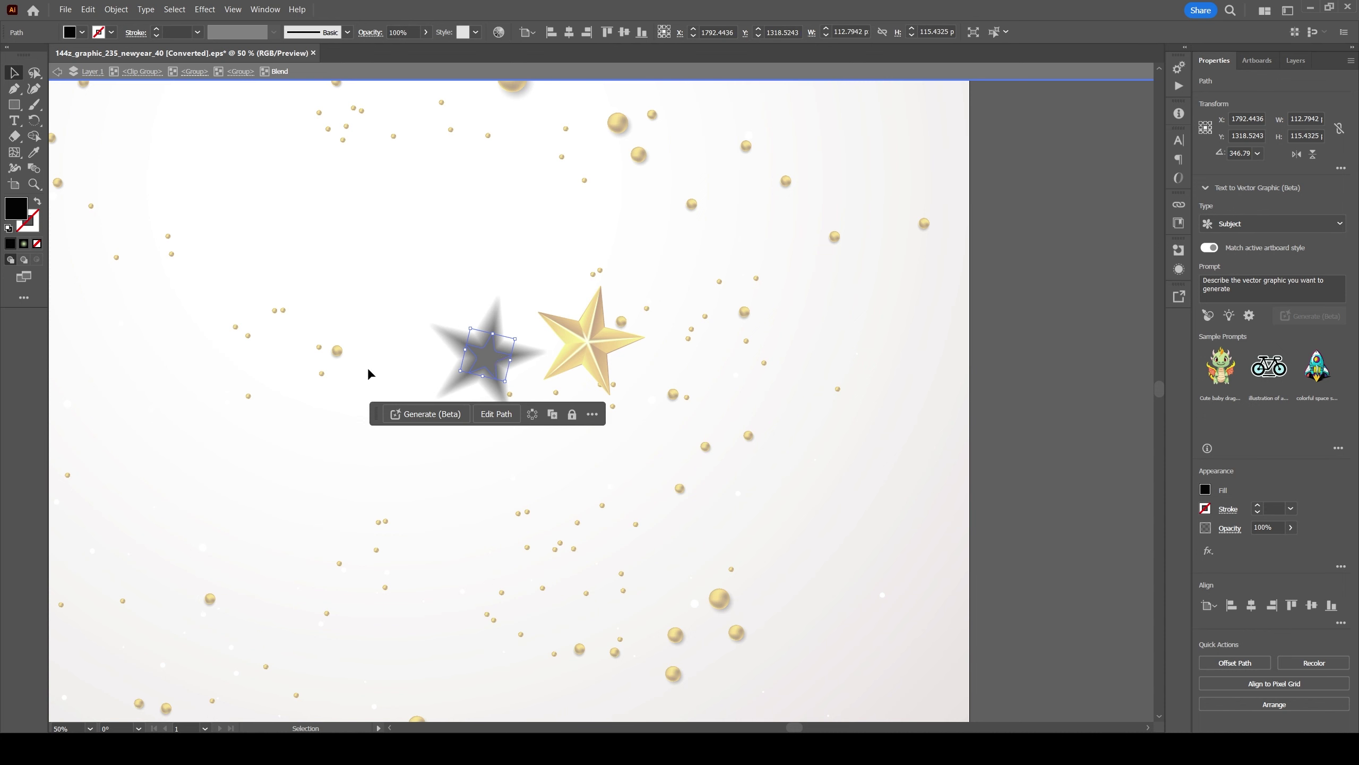
{"action": "left_click_drag", "start_coordinate": [524, 387], "coordinate": [541, 438]}
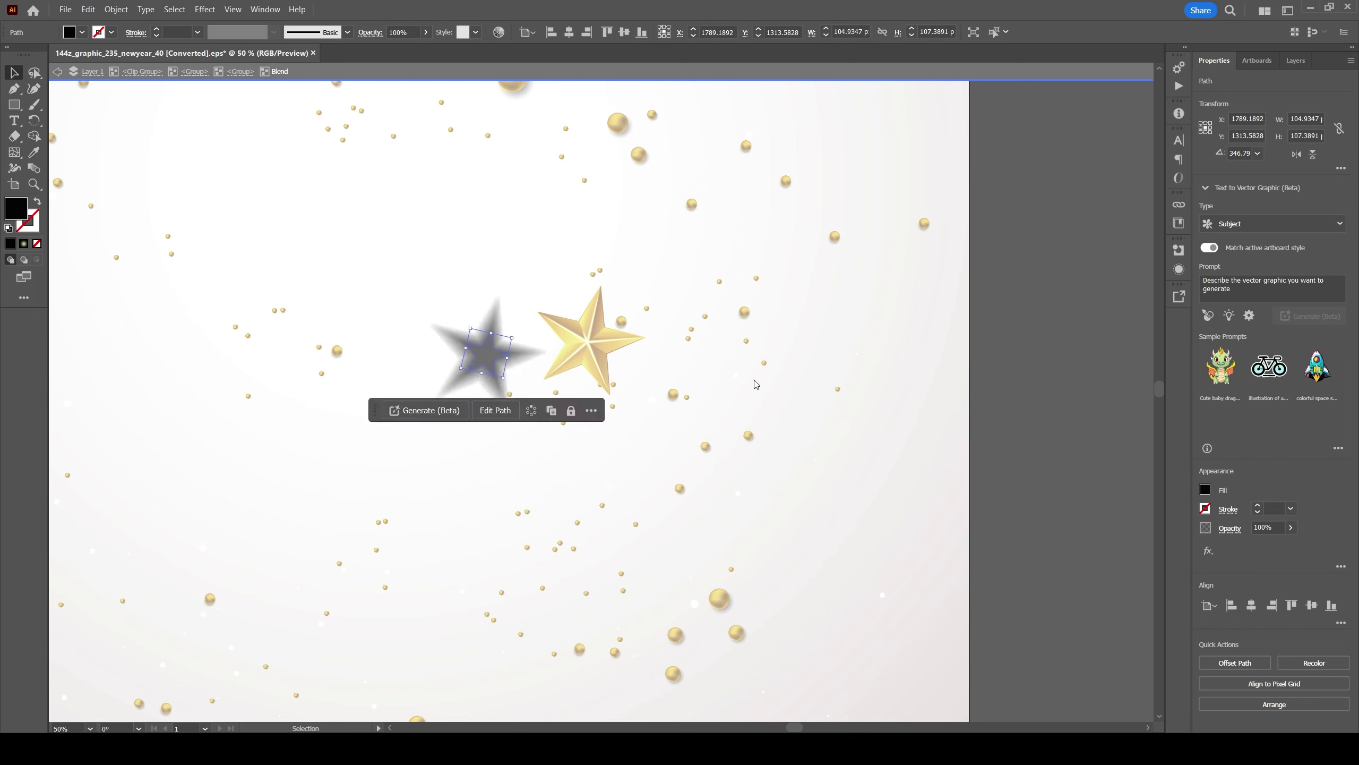
{"action": "left_click_drag", "start_coordinate": [486, 355], "coordinate": [487, 307]}
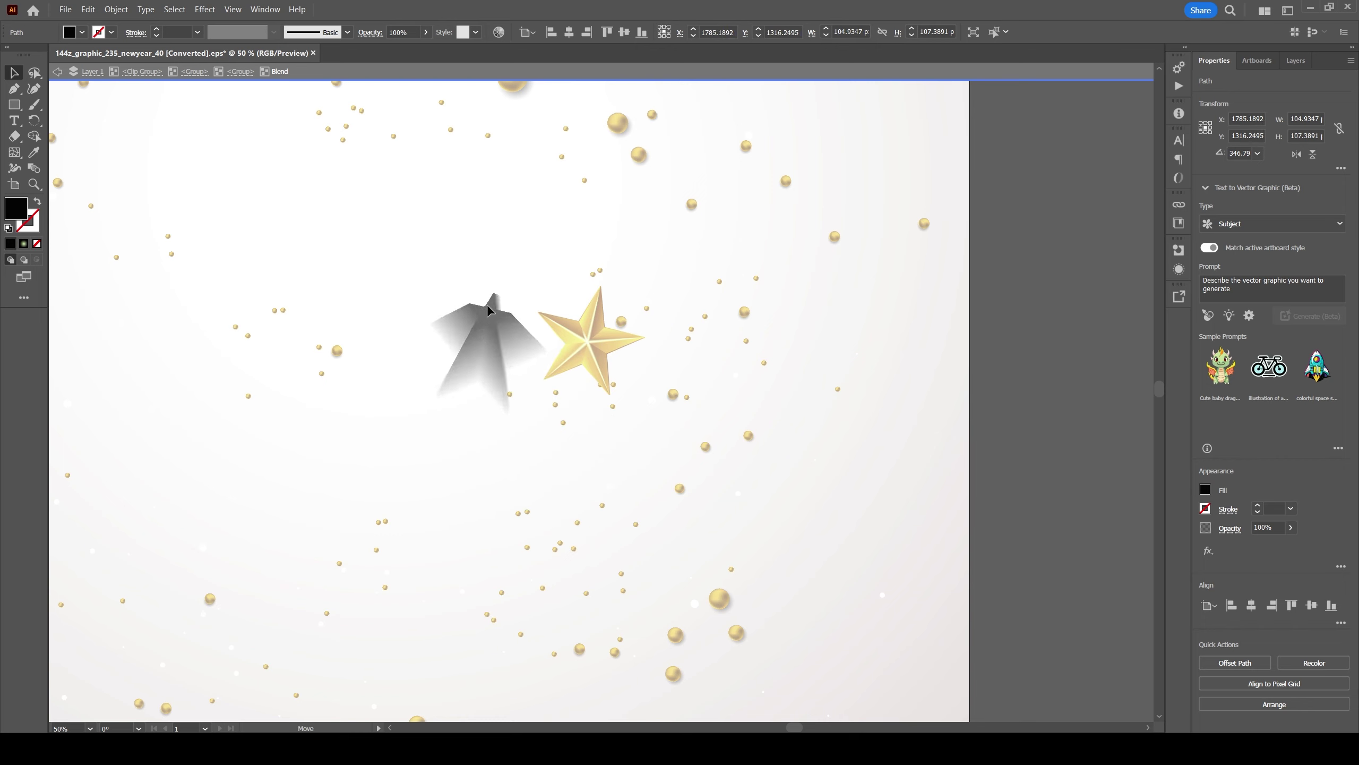
{"action": "key", "text": "ctrl+z"}
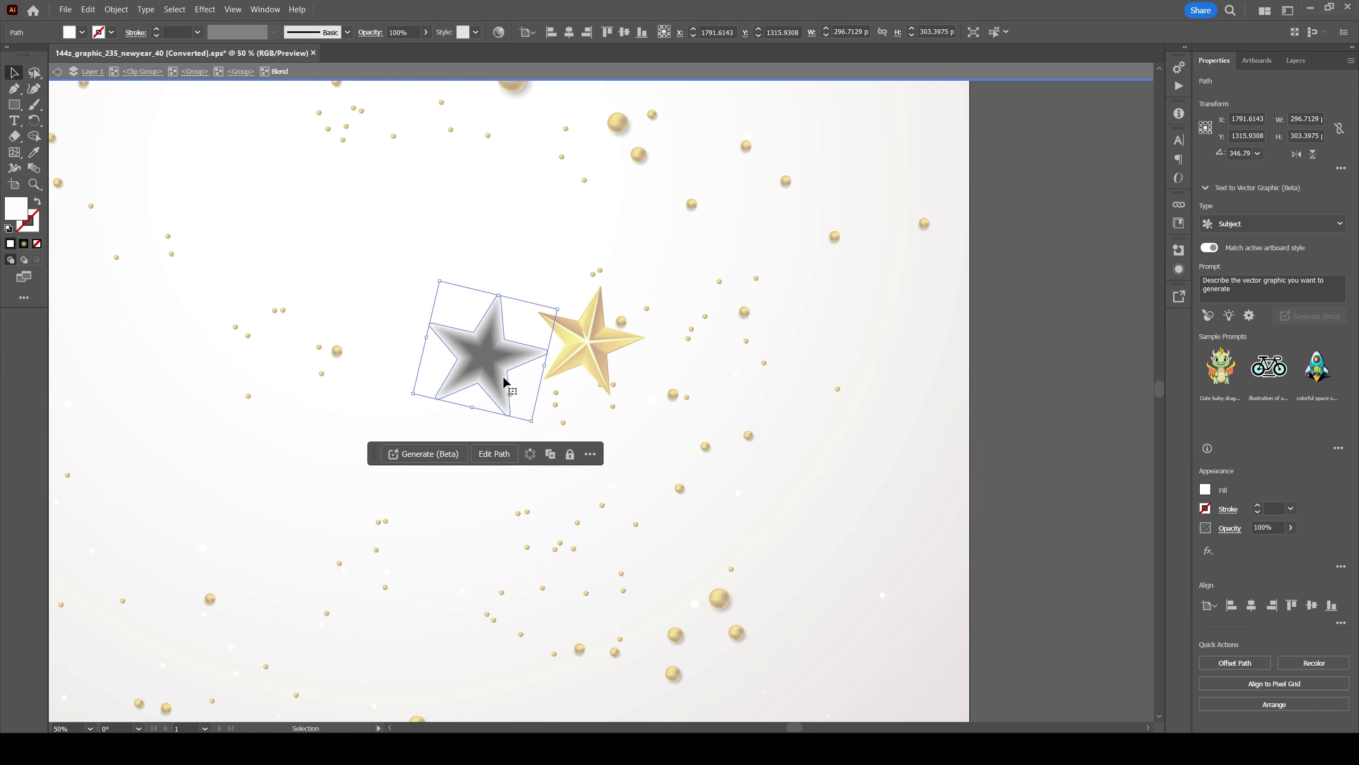
Move the gold star onto its star-shaped shadow, slightly up and left so the shadow shows along its edges.
{"action": "left_click", "coordinate": [479, 368]}
{"action": "left_click", "coordinate": [585, 337]}
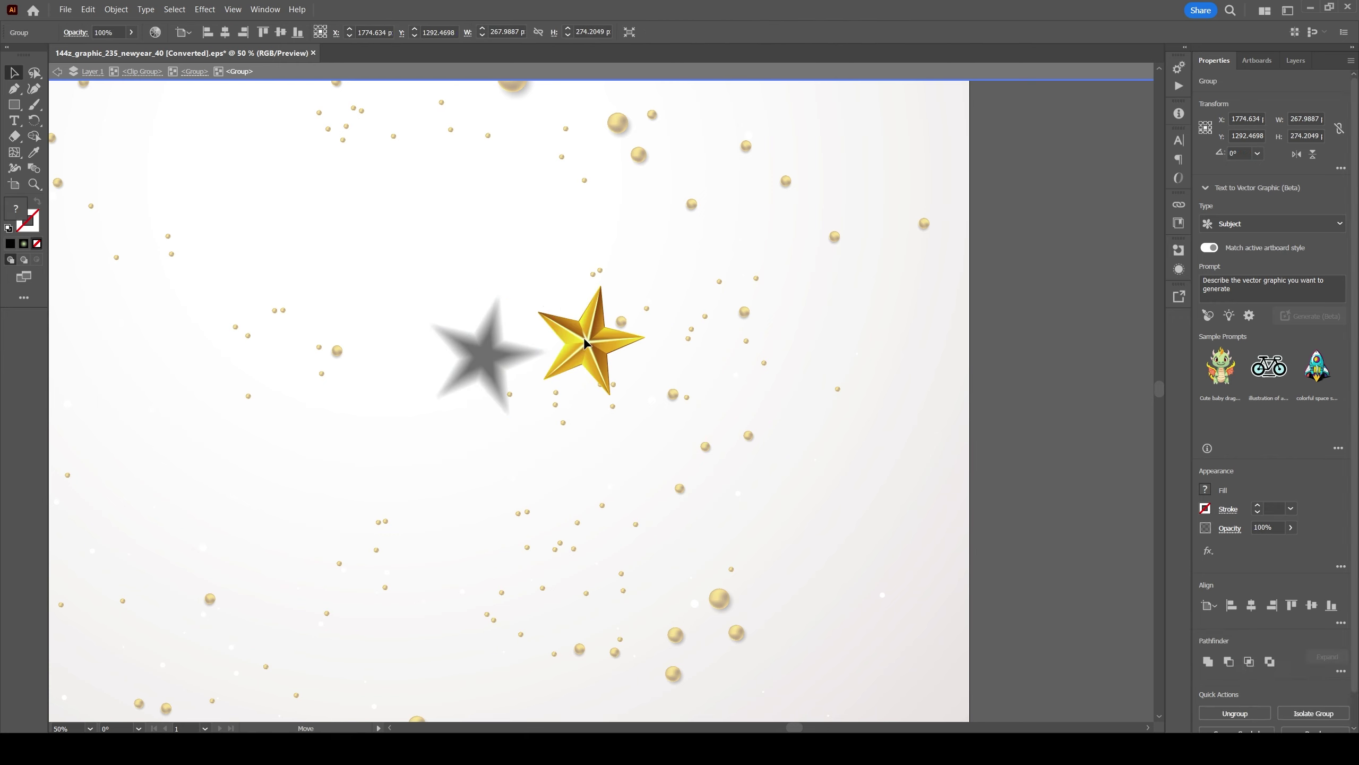
{"action": "key", "text": "Escape"}
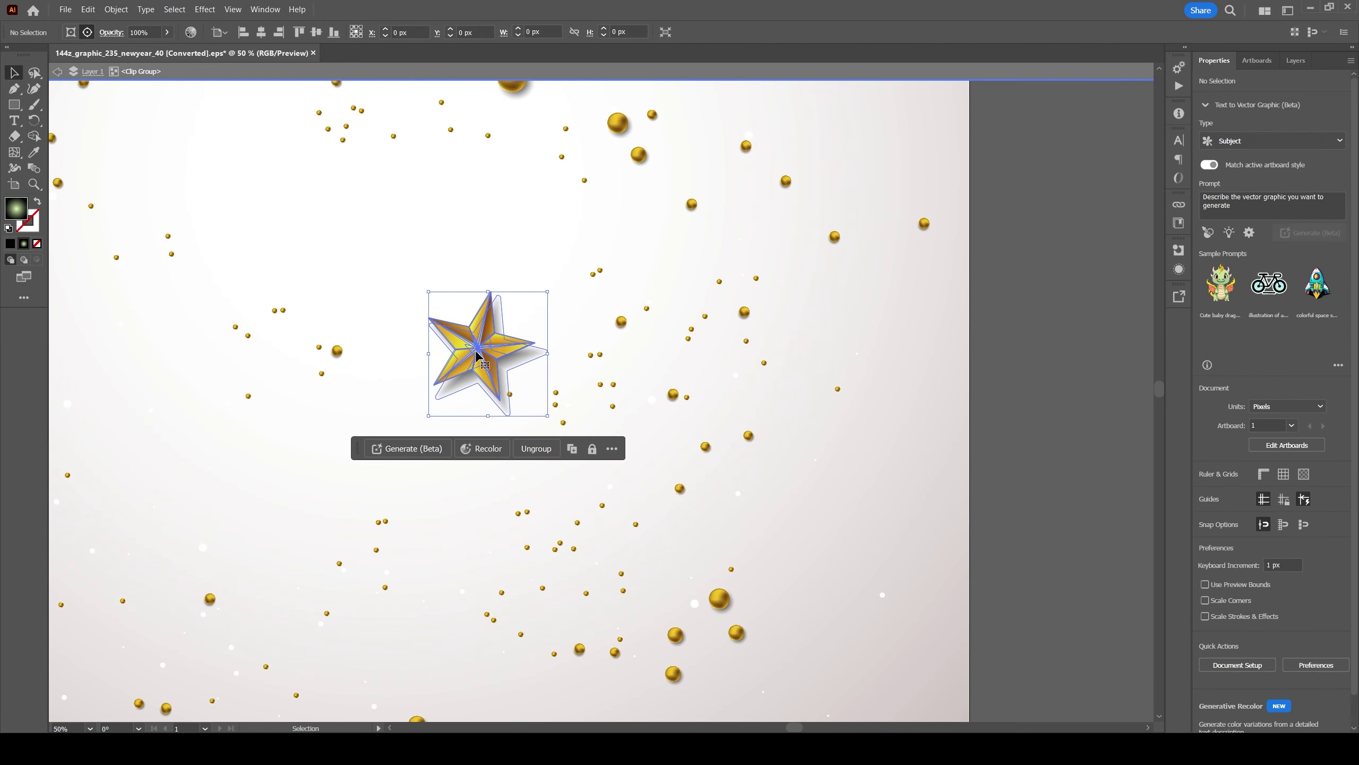
Try moving the small radial-gradient highlight off the star, and undo the move.
{"action": "double_click", "coordinate": [478, 359]}
{"action": "left_click", "coordinate": [517, 364]}
{"action": "left_click_drag", "start_coordinate": [516, 365], "coordinate": [604, 715]}
{"action": "key", "text": "ctrl+z"}
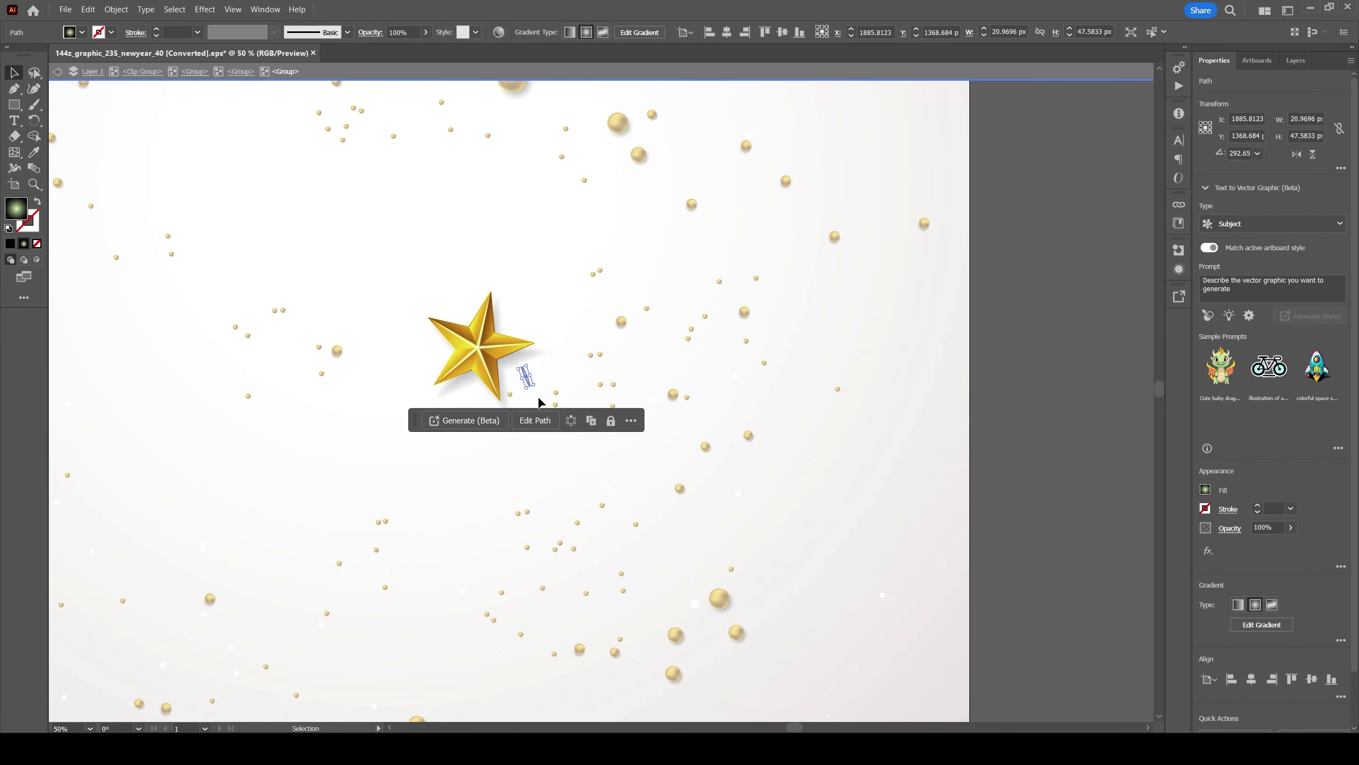
{"action": "left_click", "coordinate": [479, 351]}
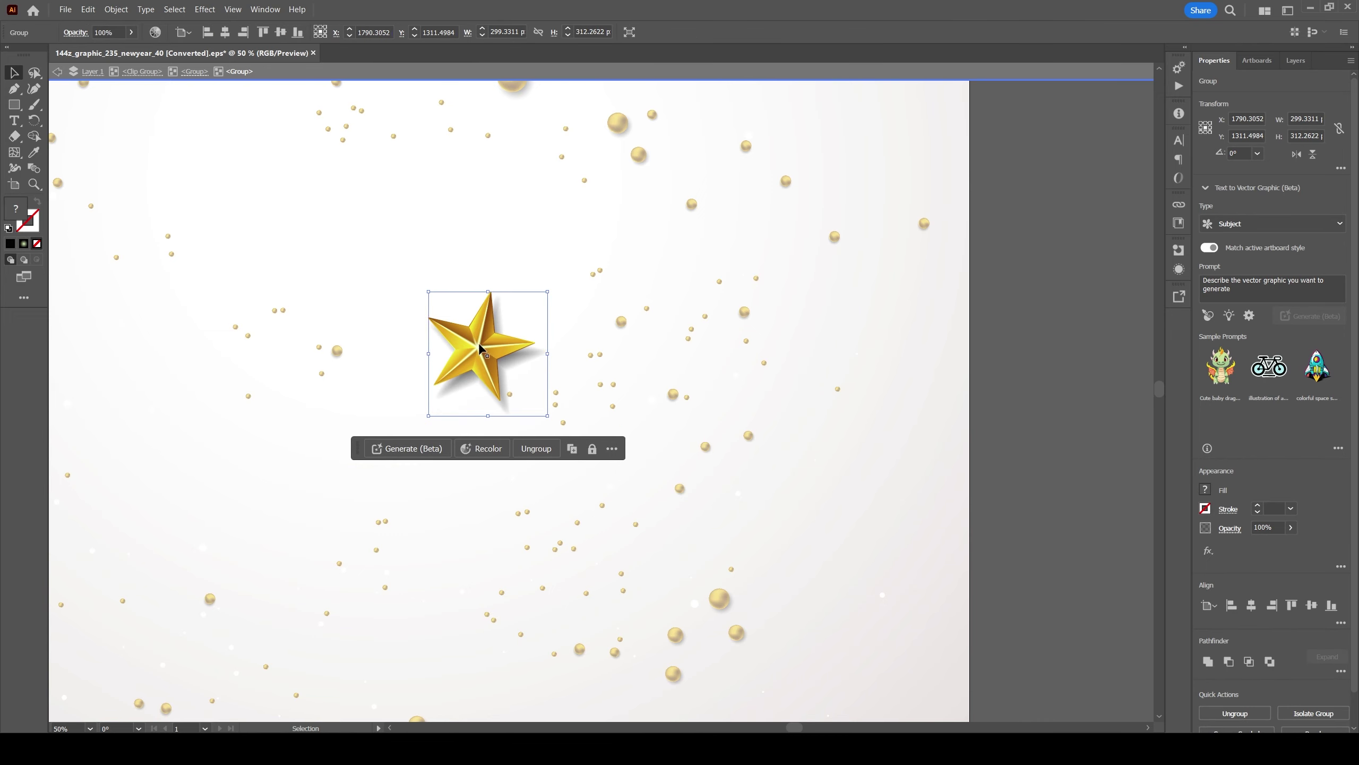
Place reduced copies of the shadowed star among the beads at the artboard's lower right, right side and top.
{"action": "key", "text": "ctrl+minus"}
{"action": "scroll", "coordinate": [501, 474], "scroll_direction": "up", "scroll_amount": 1}
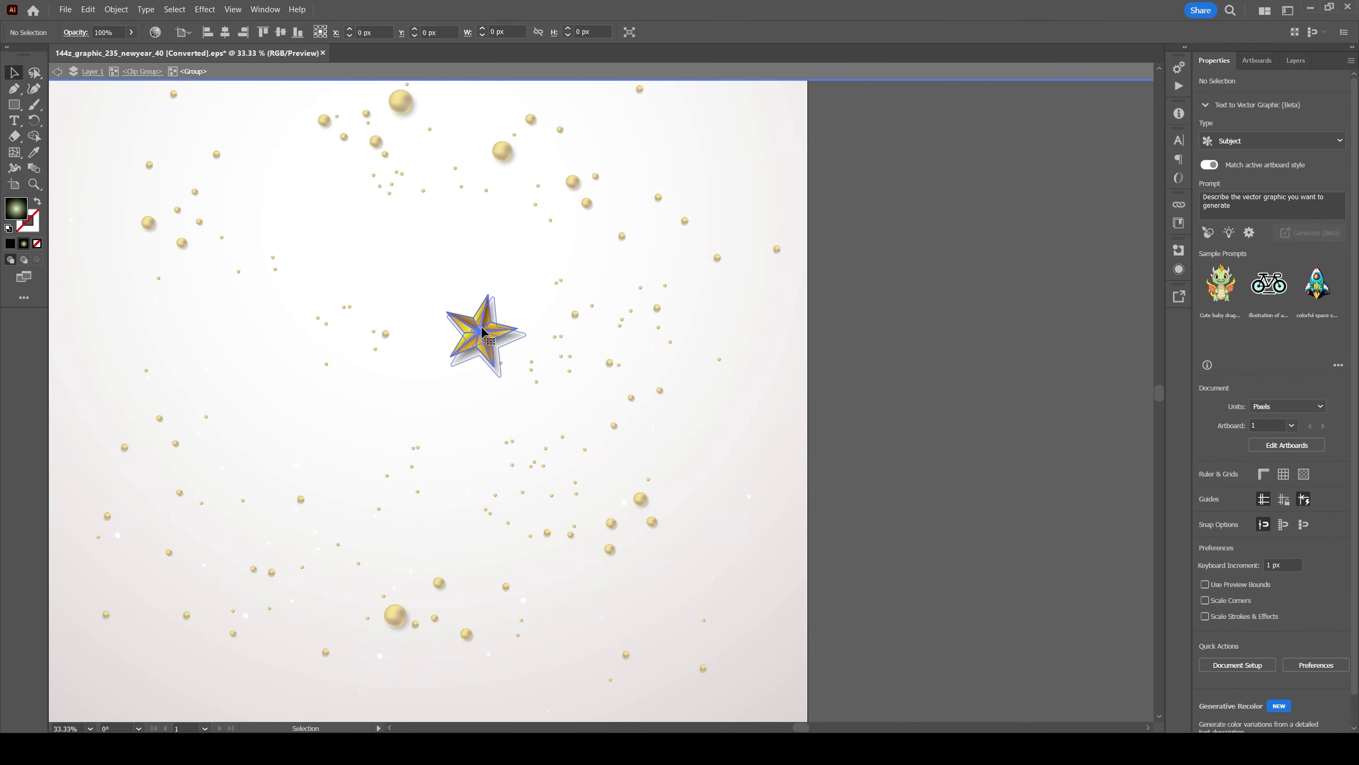
{"action": "left_click_drag", "start_coordinate": [481, 343], "coordinate": [556, 586]}
{"action": "key", "text": "ctrl+z"}
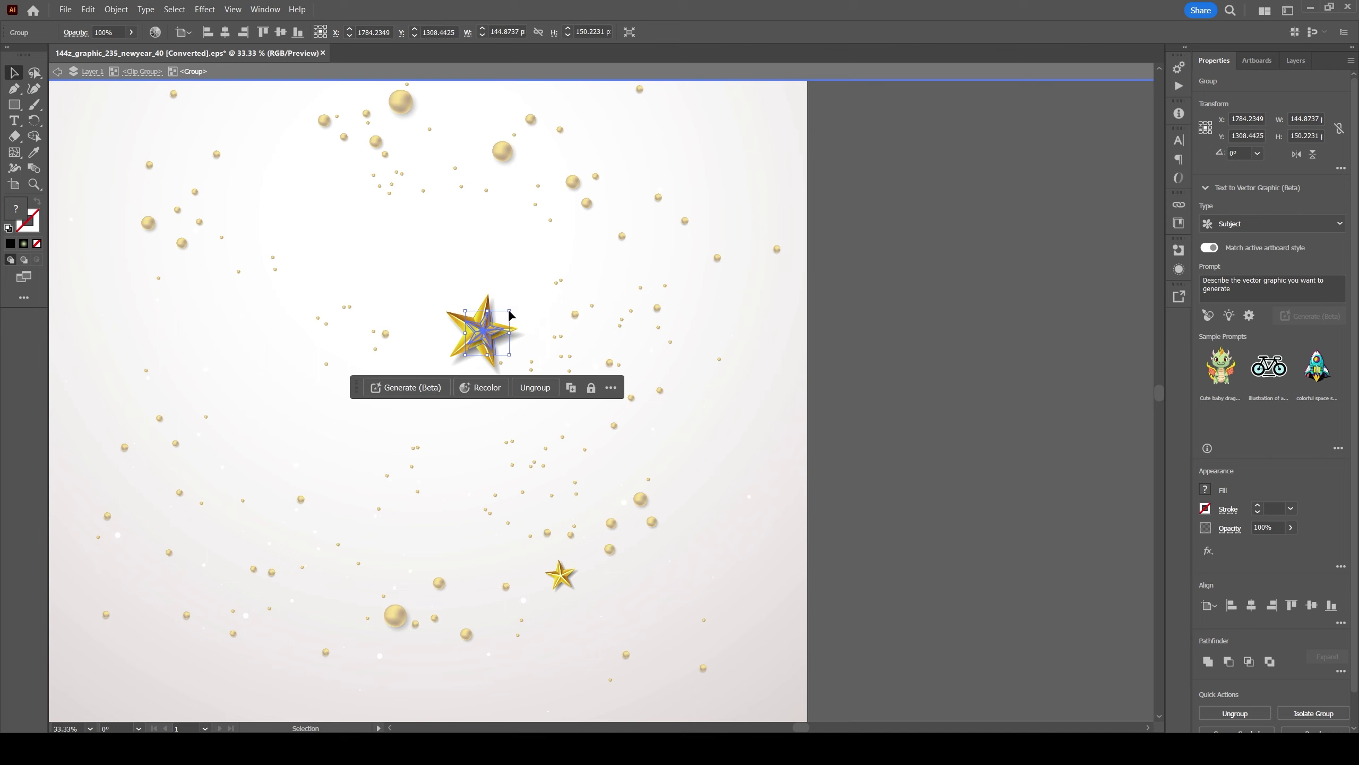
{"action": "left_click_drag", "start_coordinate": [491, 335], "coordinate": [697, 306]}
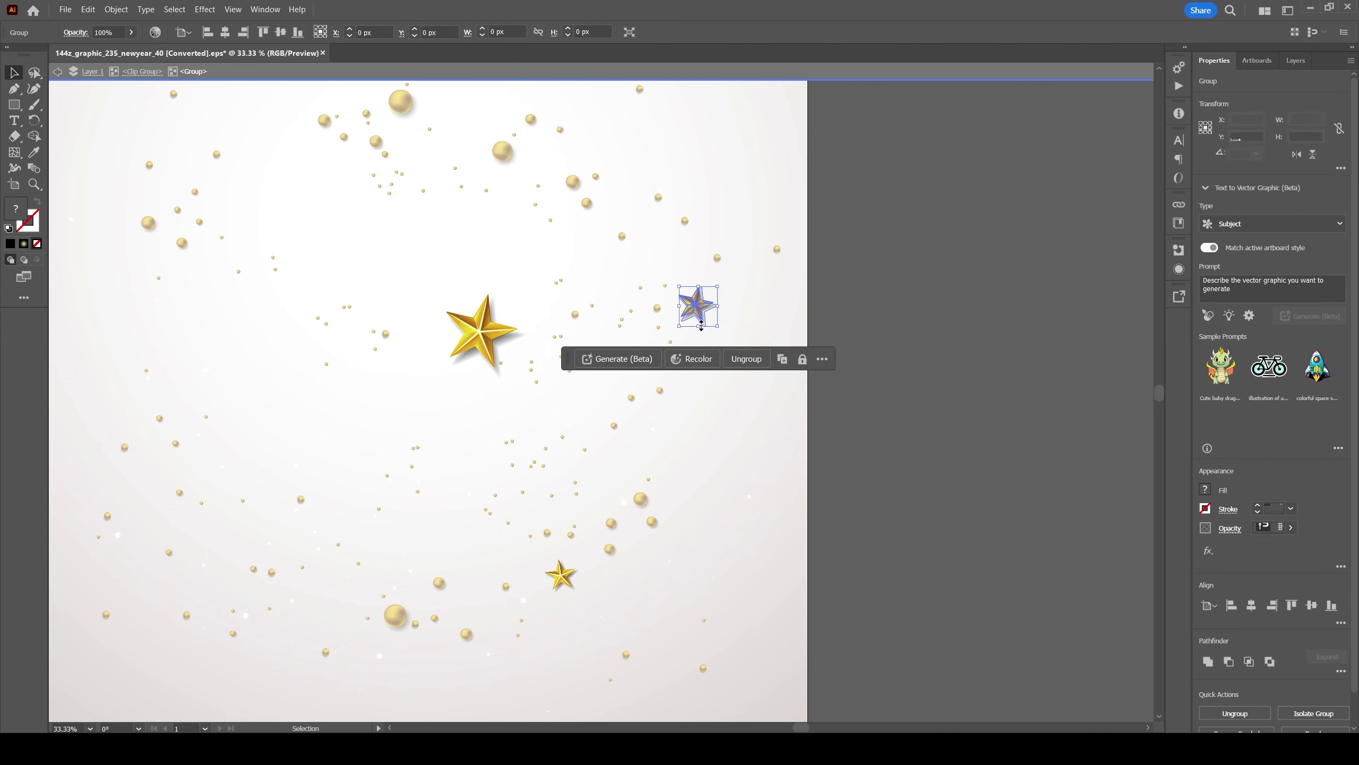
{"action": "left_click", "coordinate": [481, 327]}
{"action": "left_click_drag", "start_coordinate": [482, 328], "coordinate": [440, 164]}
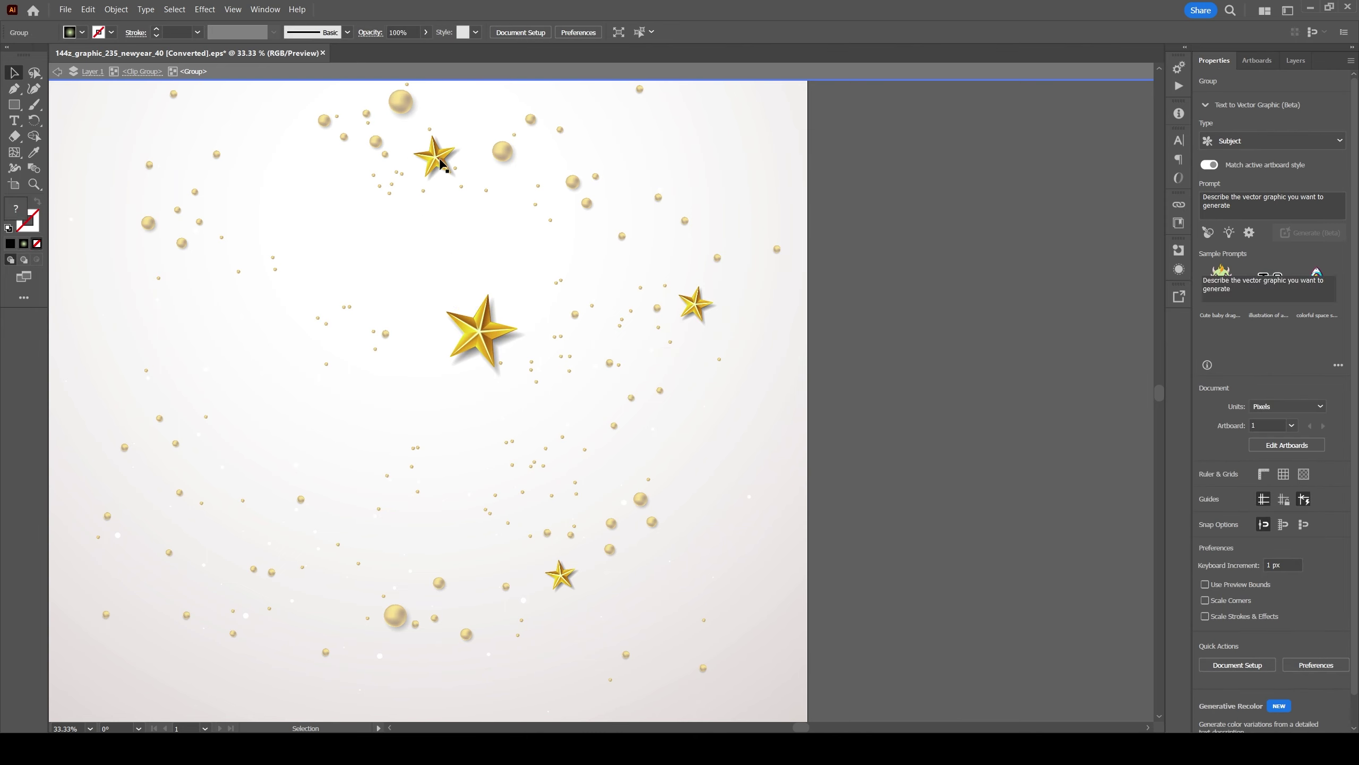
Add more reduced star copies at the artboard's upper left, left side, lower left and bottom centre.
{"action": "left_click", "coordinate": [474, 343]}
{"action": "left_click_drag", "start_coordinate": [487, 327], "coordinate": [271, 611]}
{"action": "left_click", "coordinate": [482, 348]}
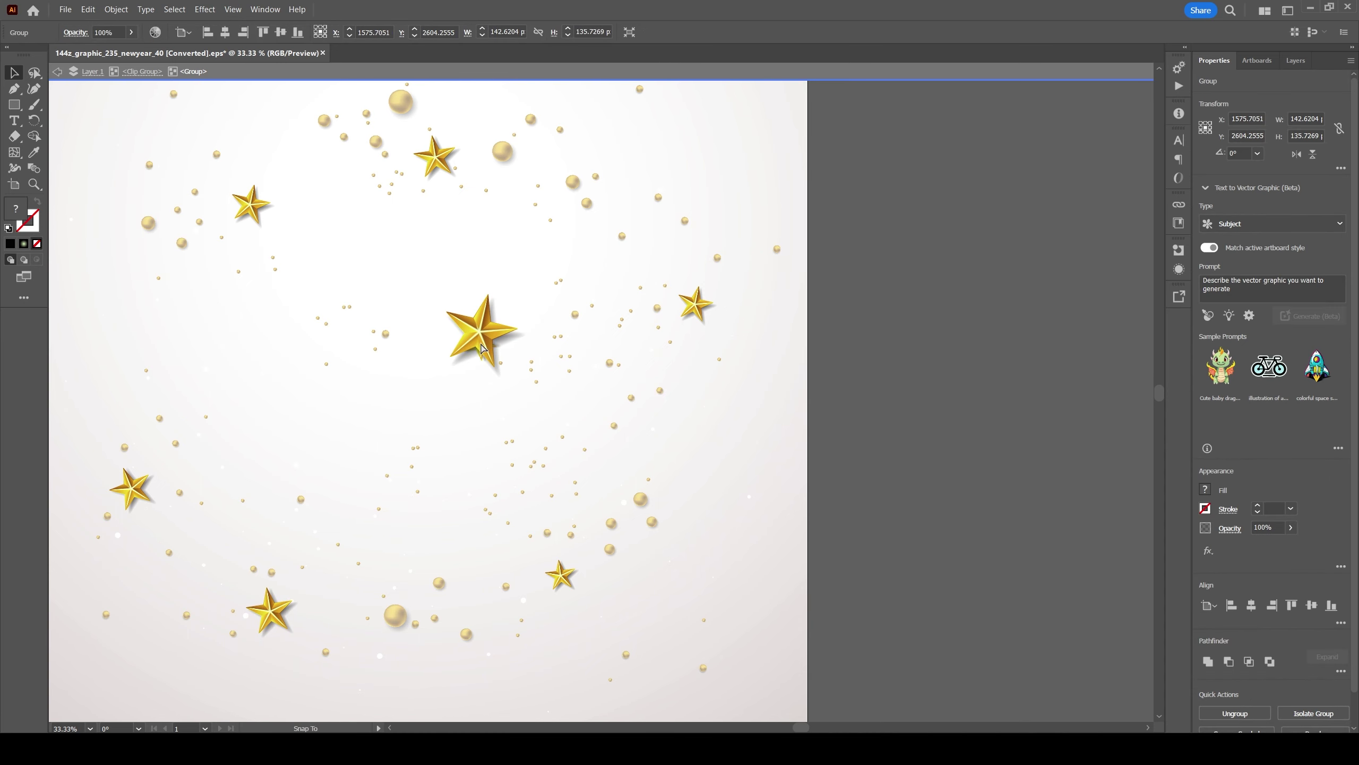
{"action": "left_click_drag", "start_coordinate": [447, 578], "coordinate": [426, 676]}
{"action": "key", "text": "Escape"}
{"action": "left_click", "coordinate": [424, 677]}
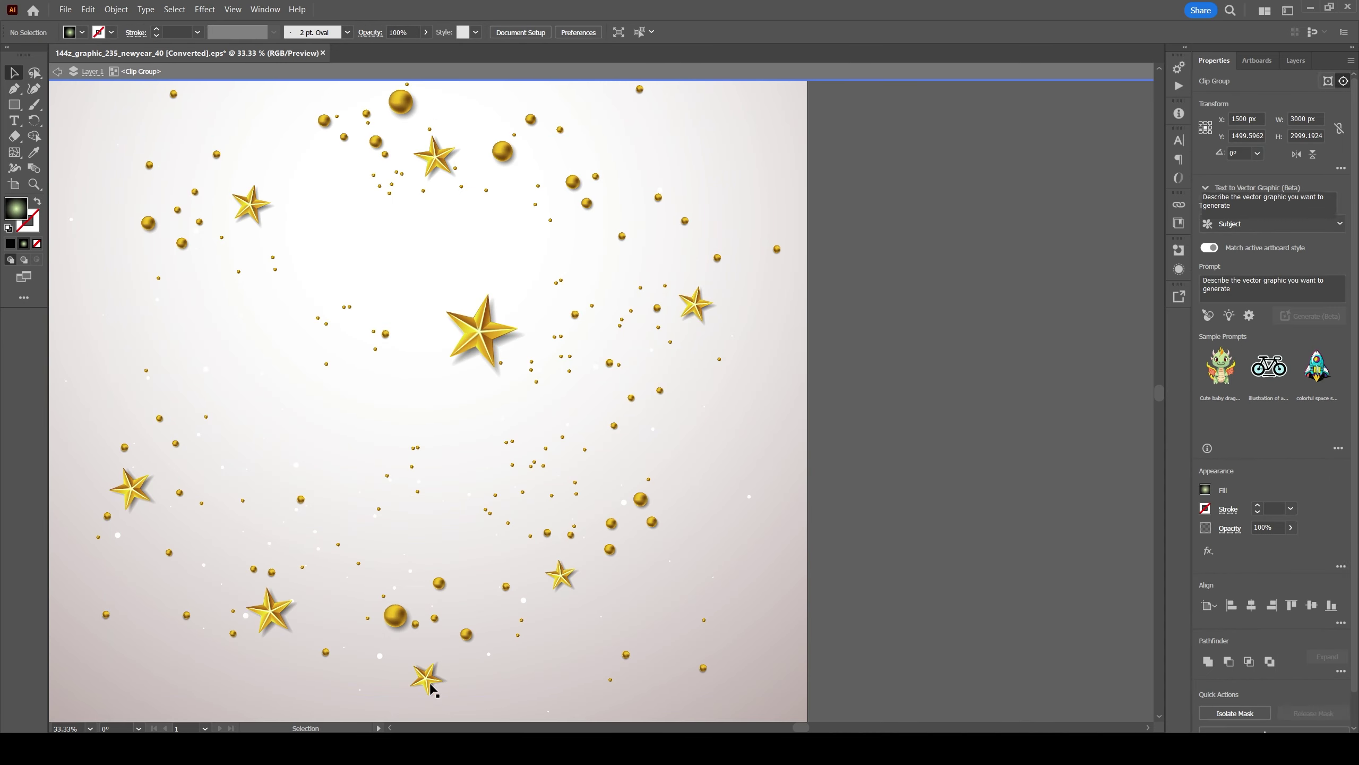
Move the large star up and left to about X 1567, Y 1065 px.
{"action": "double_click", "coordinate": [479, 337]}
{"action": "scroll", "coordinate": [510, 434], "scroll_direction": "down", "scroll_amount": 3}
{"action": "scroll", "coordinate": [509, 434], "scroll_direction": "up", "scroll_amount": 5}
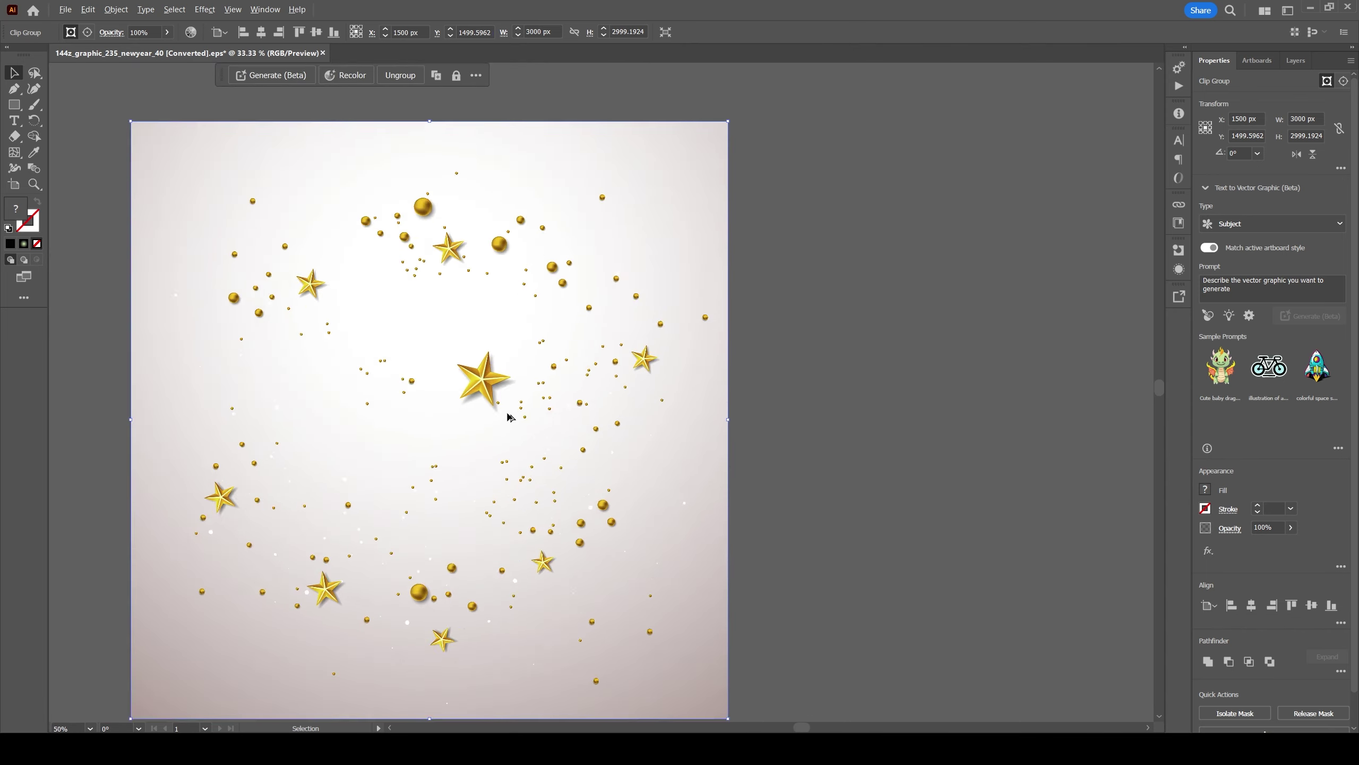
{"action": "double_click", "coordinate": [461, 356]}
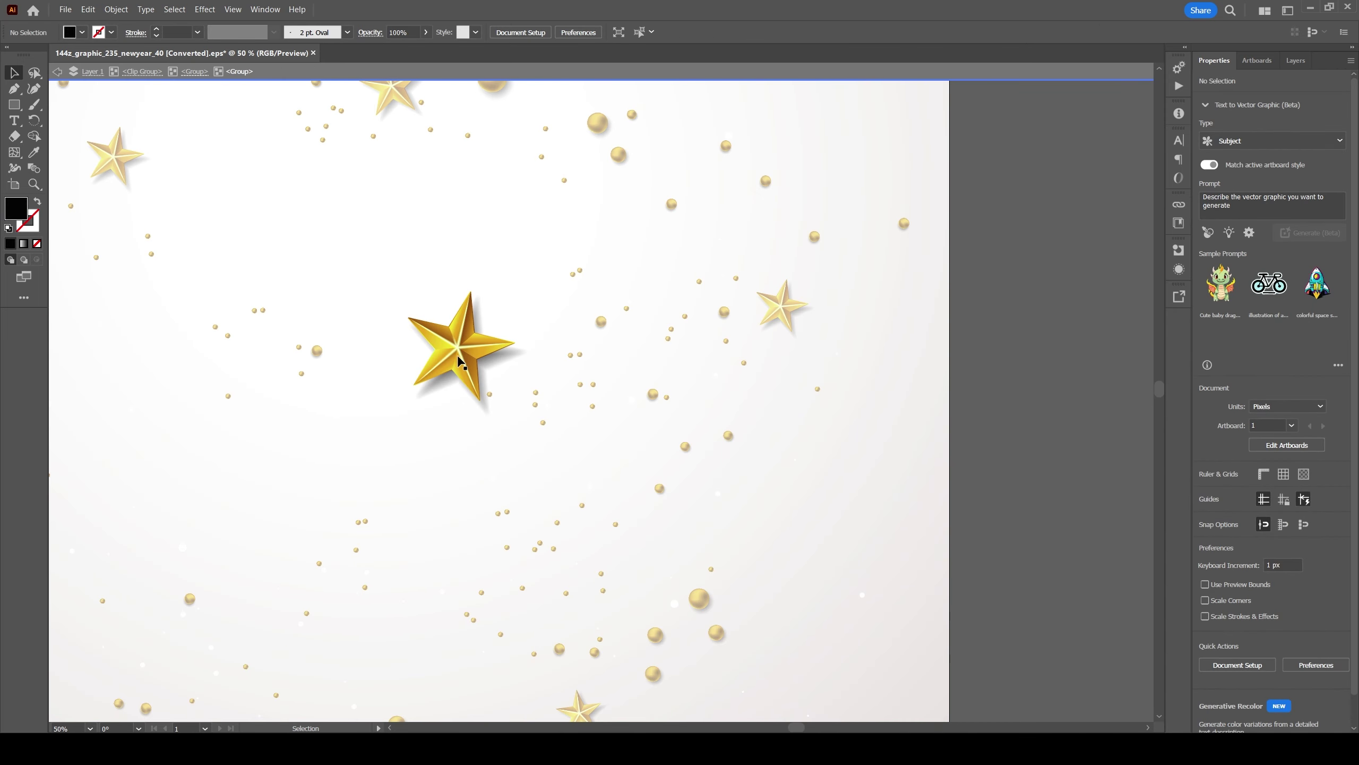
{"action": "scroll", "coordinate": [457, 355], "scroll_direction": "down", "scroll_amount": 2}
{"action": "left_click_drag", "start_coordinate": [457, 355], "coordinate": [411, 298]}
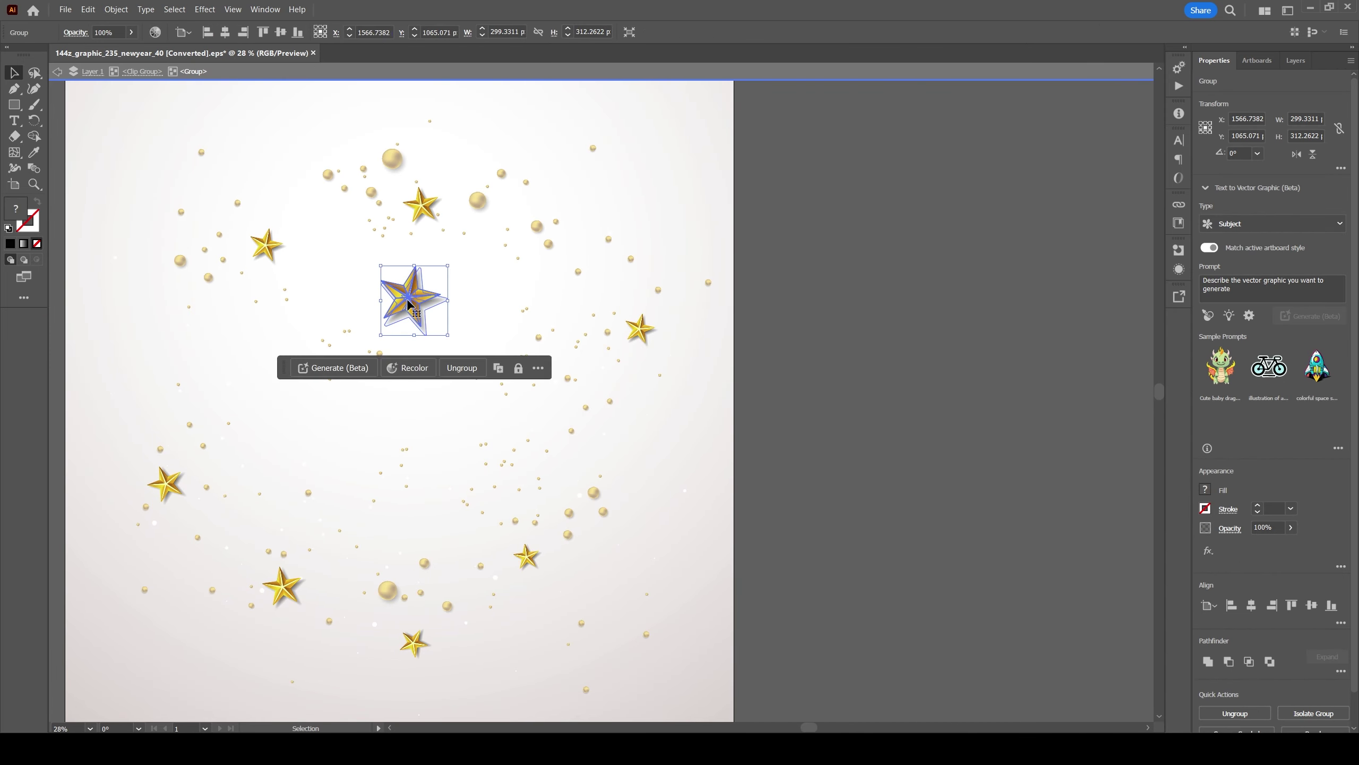
{"action": "key", "text": "ctrl+shift+a"}
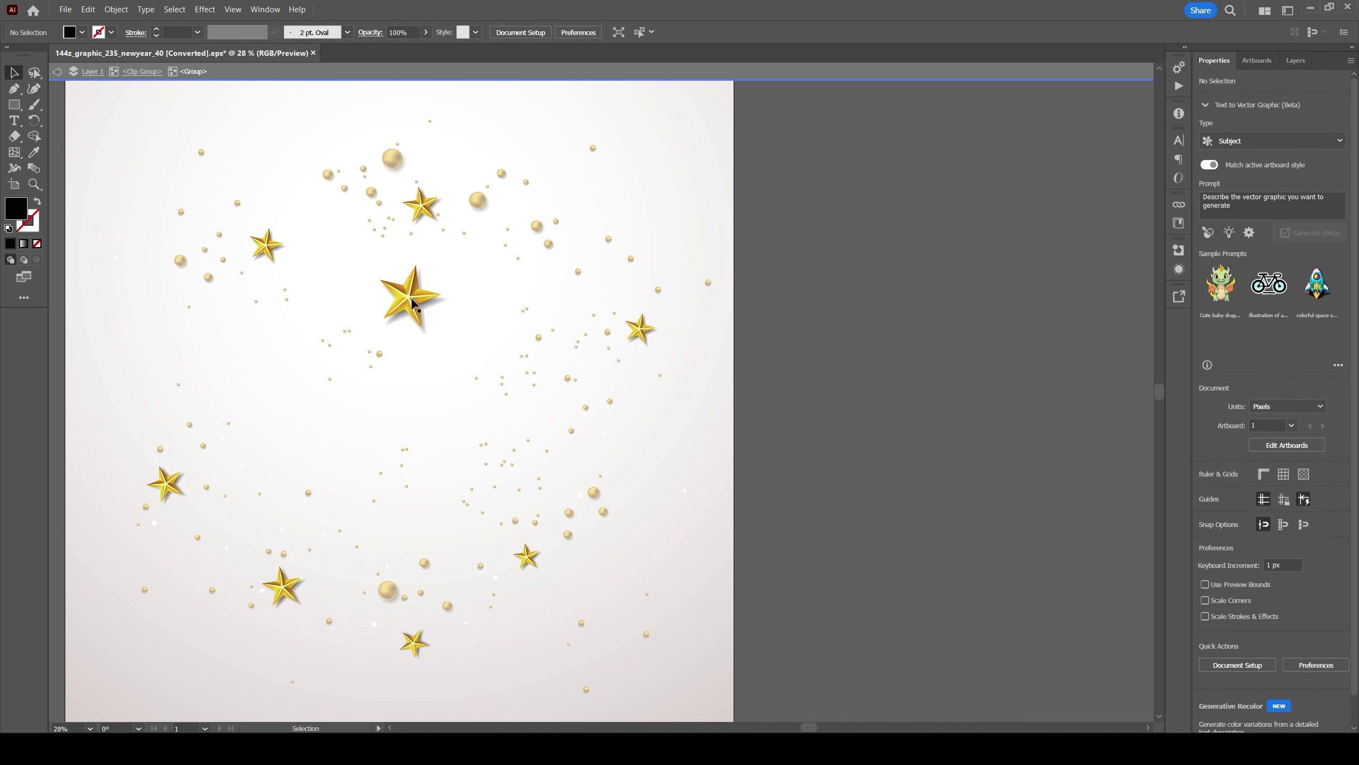
Delete the group containing all the stars, keeping the beads and background.
{"action": "key", "text": "Escape"}
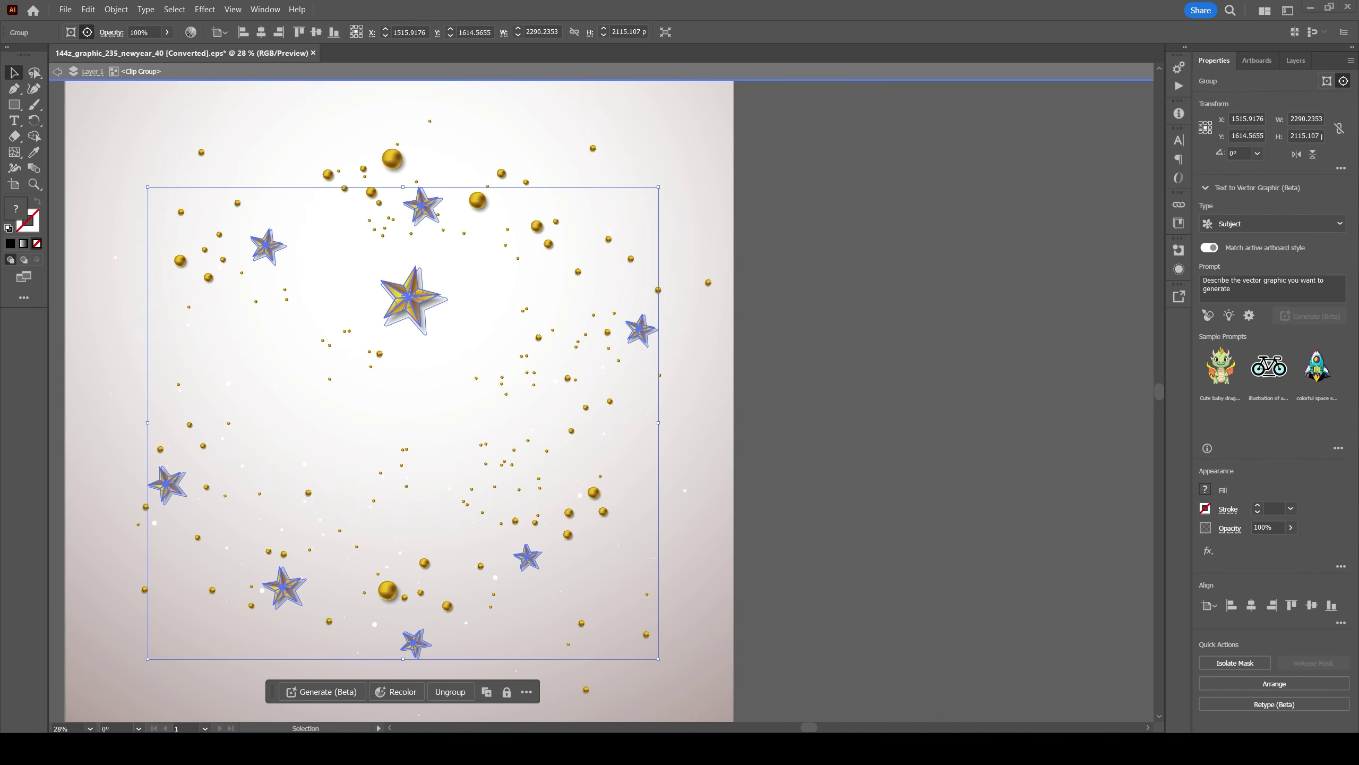
{"action": "key", "text": "Delete"}
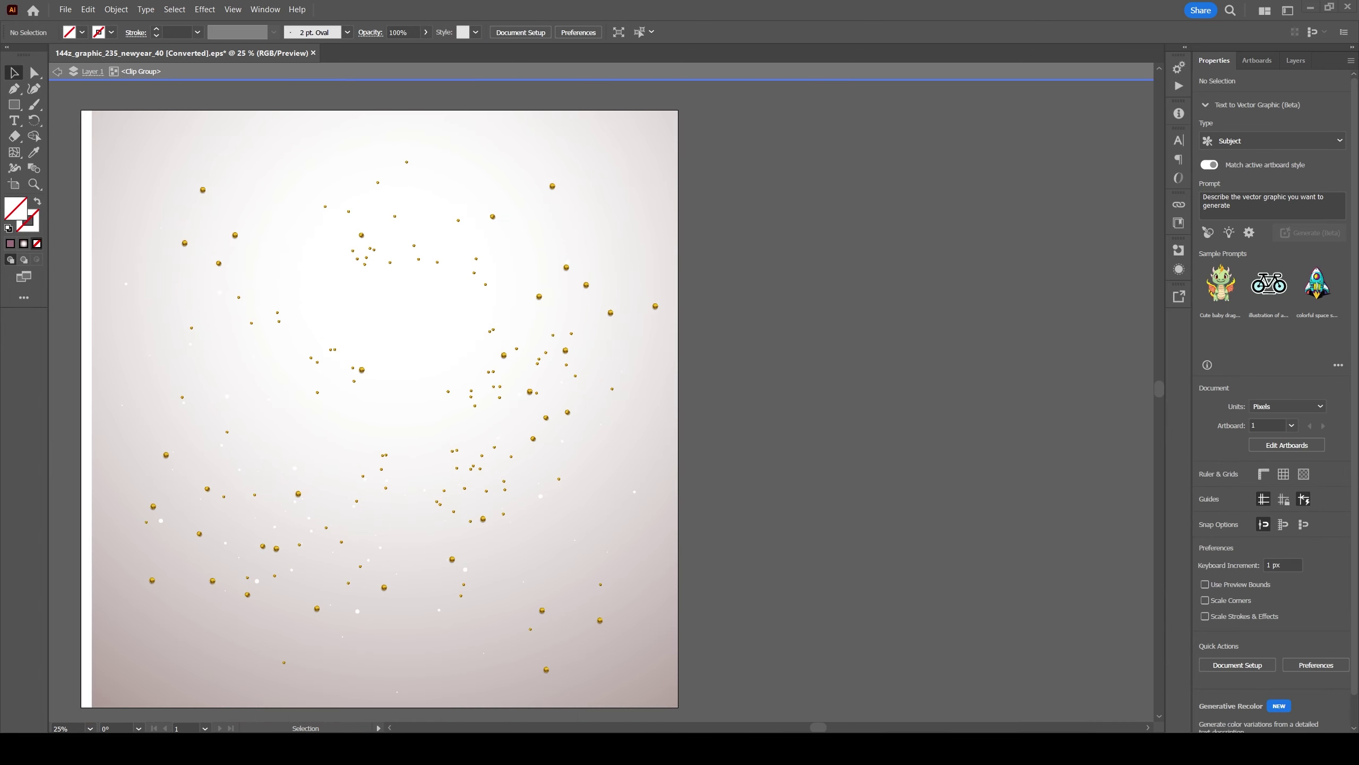
{"action": "key", "text": "ctrl+equal"}
{"action": "key", "text": "ctrl+z"}
{"action": "key", "text": "Delete"}
{"action": "key", "text": "ctrl+equal"}
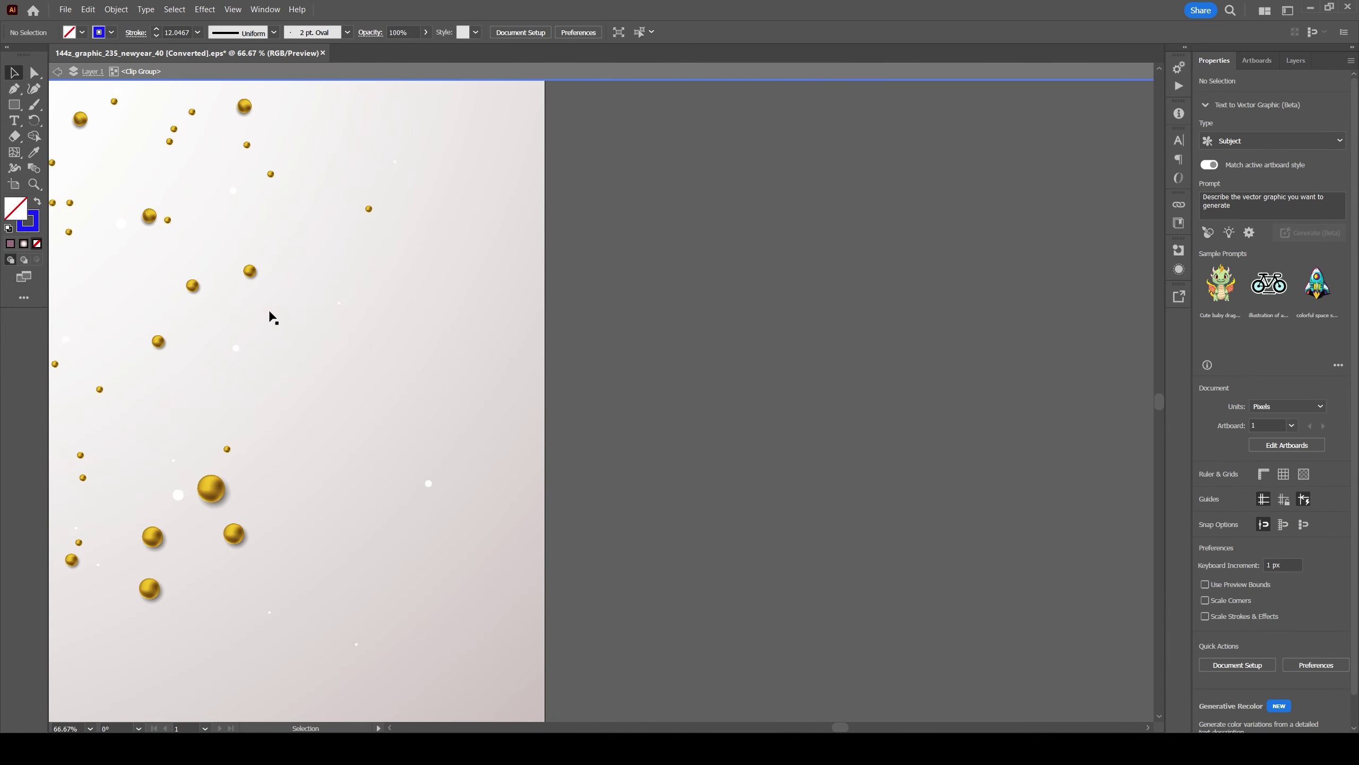
Move the short horizontal blue line left, away from the artboard's right edge.
{"action": "left_click", "coordinate": [495, 449]}
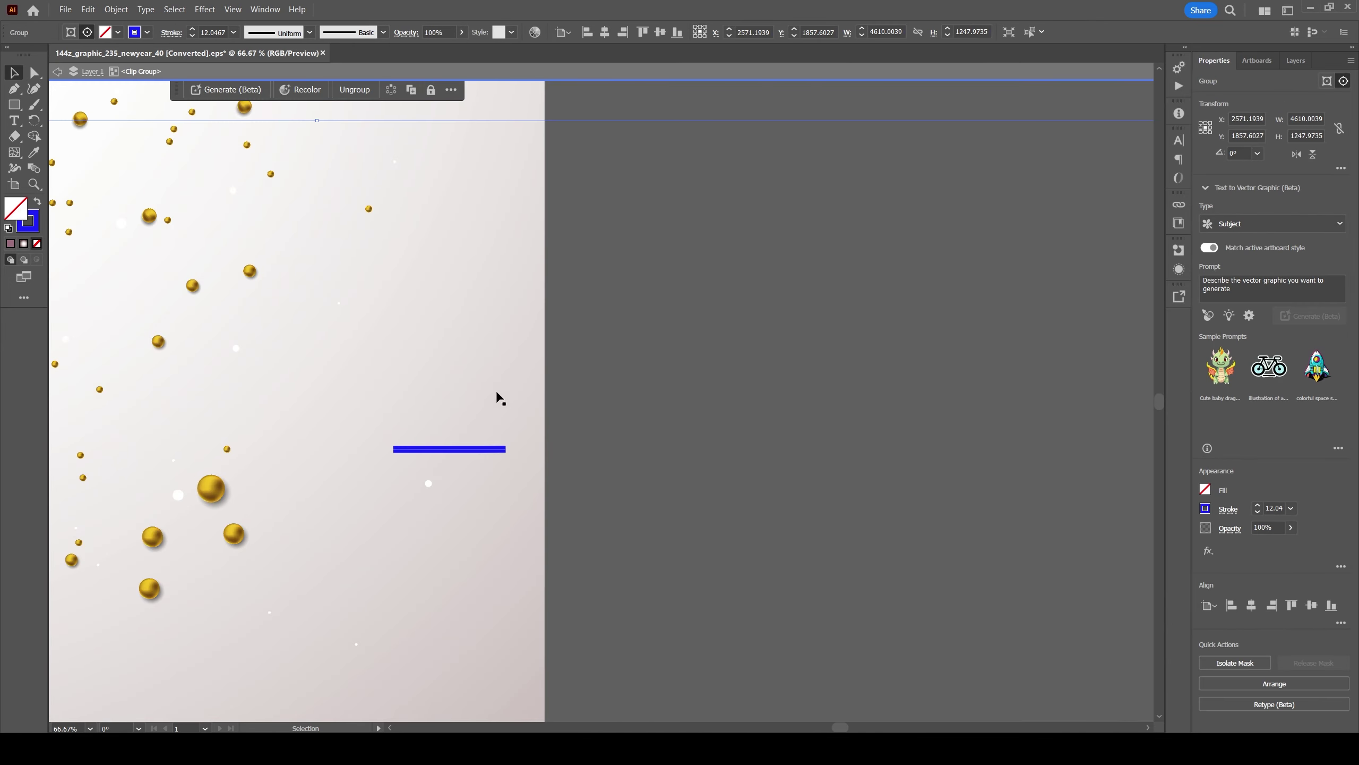
{"action": "left_click_drag", "start_coordinate": [496, 451], "coordinate": [372, 452]}
{"action": "double_click", "coordinate": [284, 418]}
Draw an open V-shaped blue path with the Pen tool above the short line, ending at the artboard's right edge.
{"action": "key", "text": "p"}
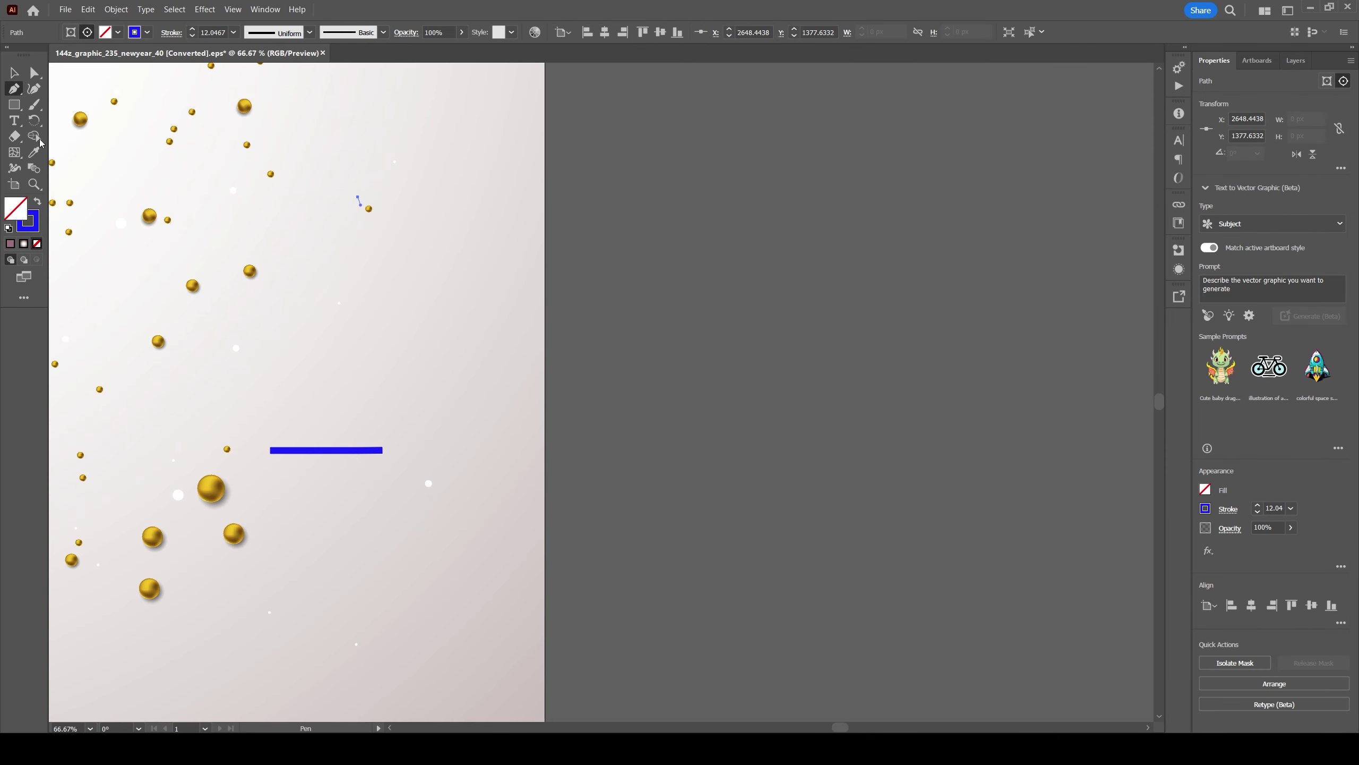
{"action": "left_click", "coordinate": [358, 199]}
{"action": "left_click", "coordinate": [545, 272]}
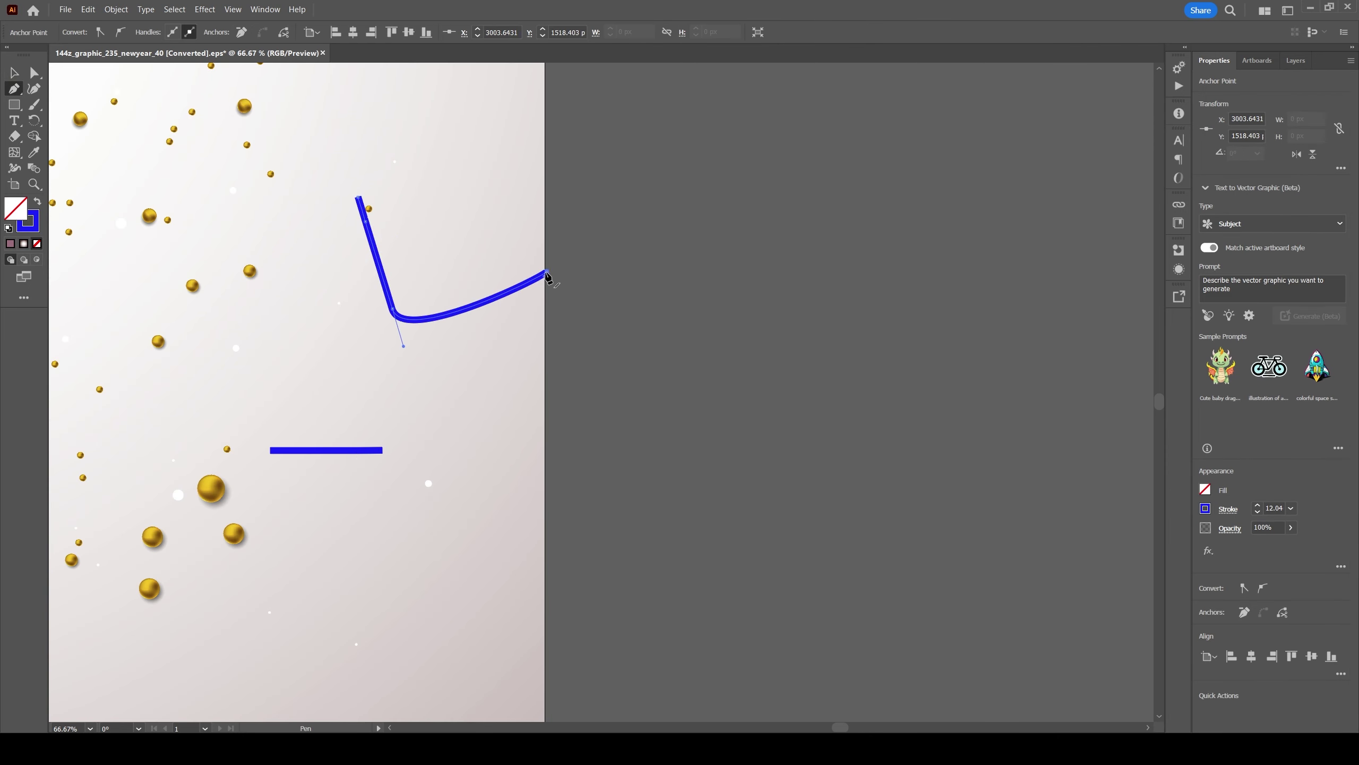
{"action": "double_click", "coordinate": [546, 275]}
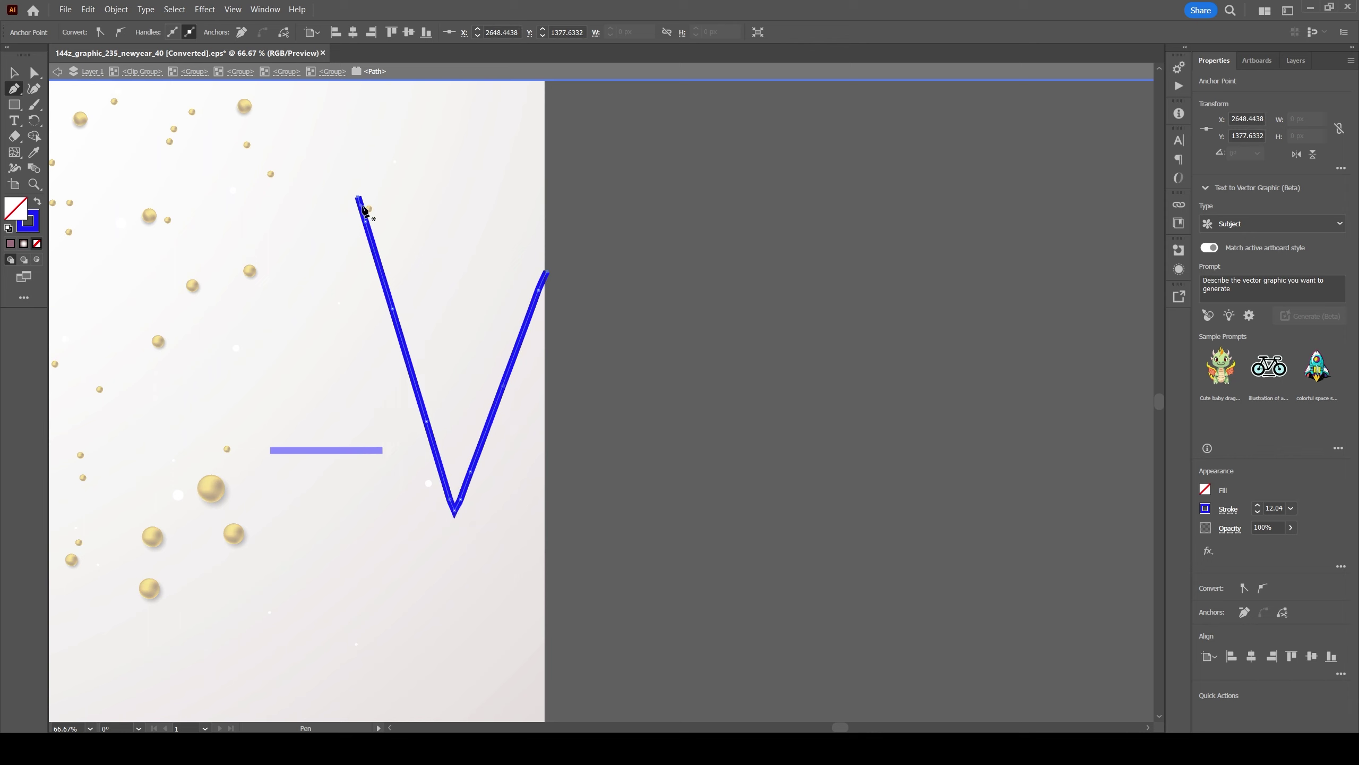
Finish the V-shaped path and move it with the short line past the artboard's right edge.
{"action": "key", "text": "Escape"}
{"action": "key", "text": "v"}
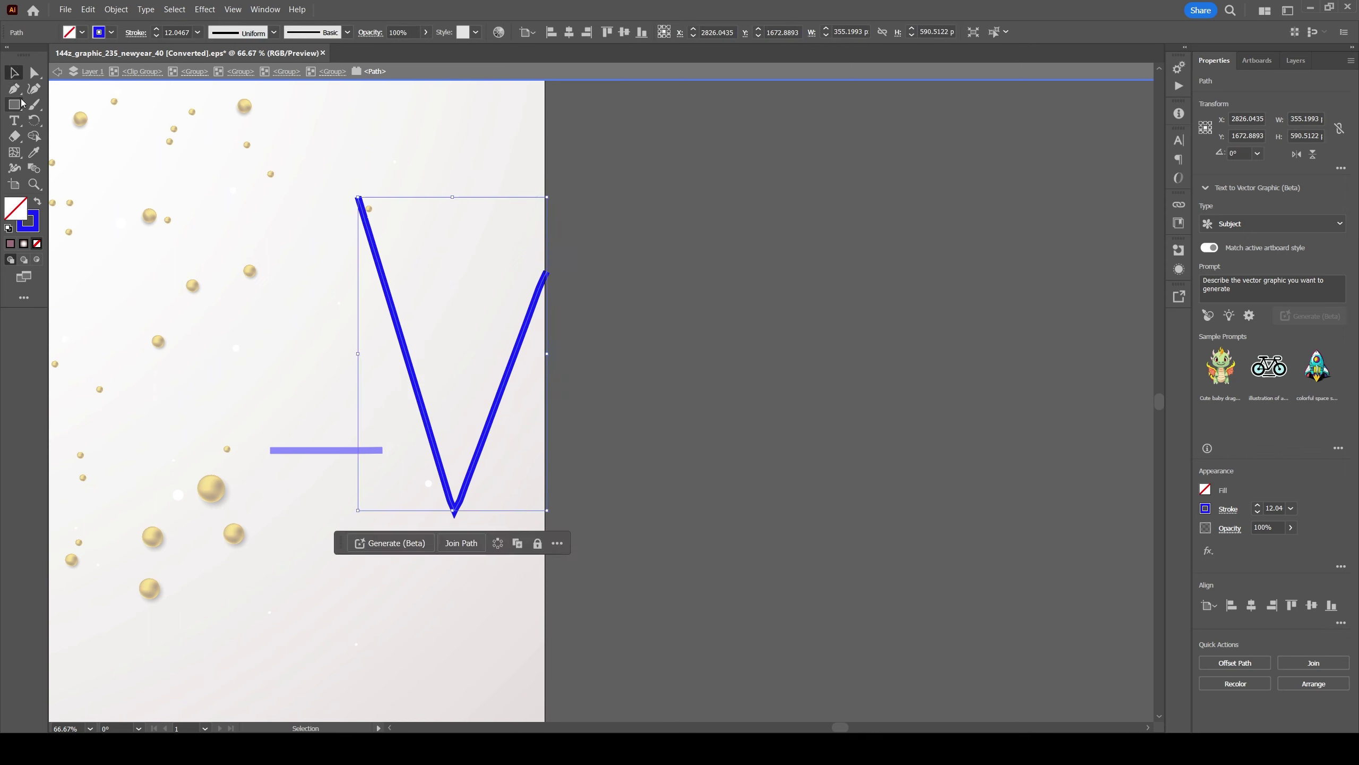
{"action": "key", "text": "Escape"}
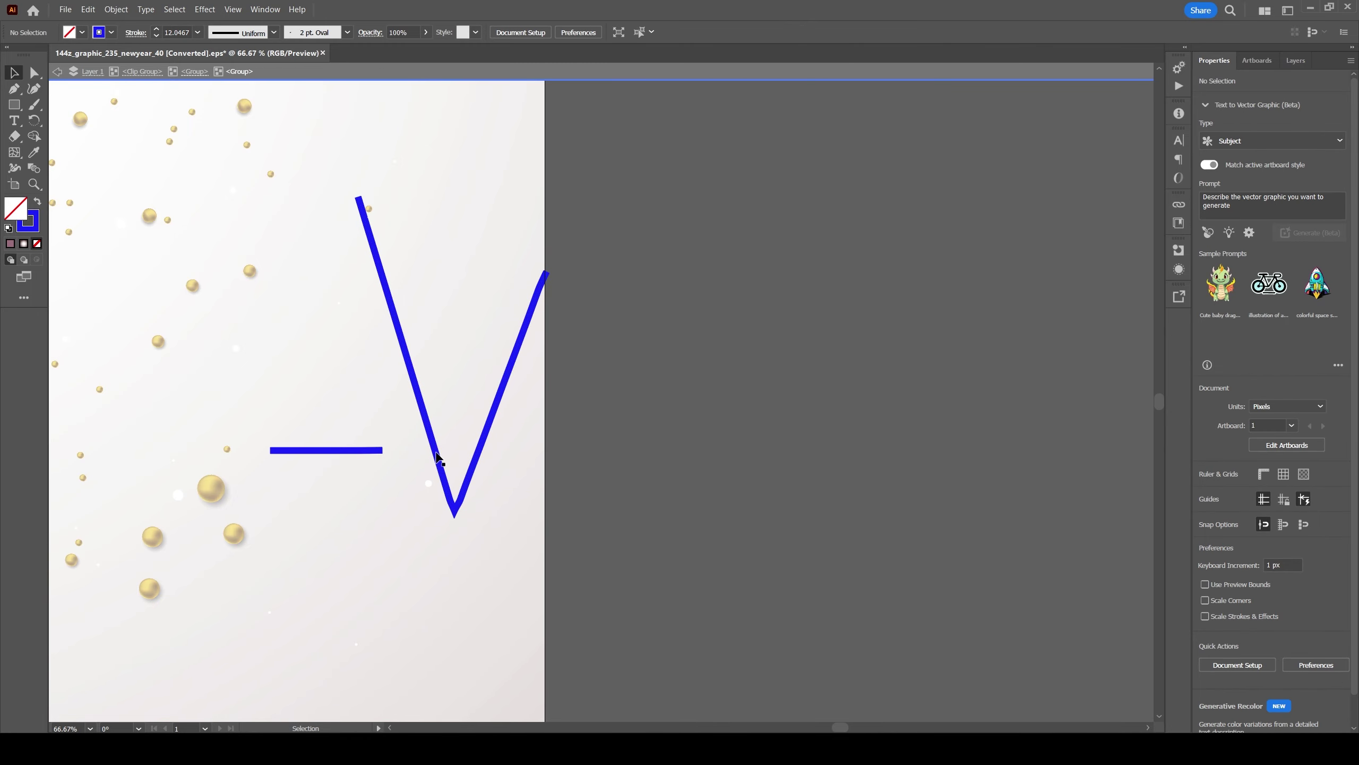
{"action": "double_click", "coordinate": [437, 458]}
{"action": "left_click", "coordinate": [461, 499]}
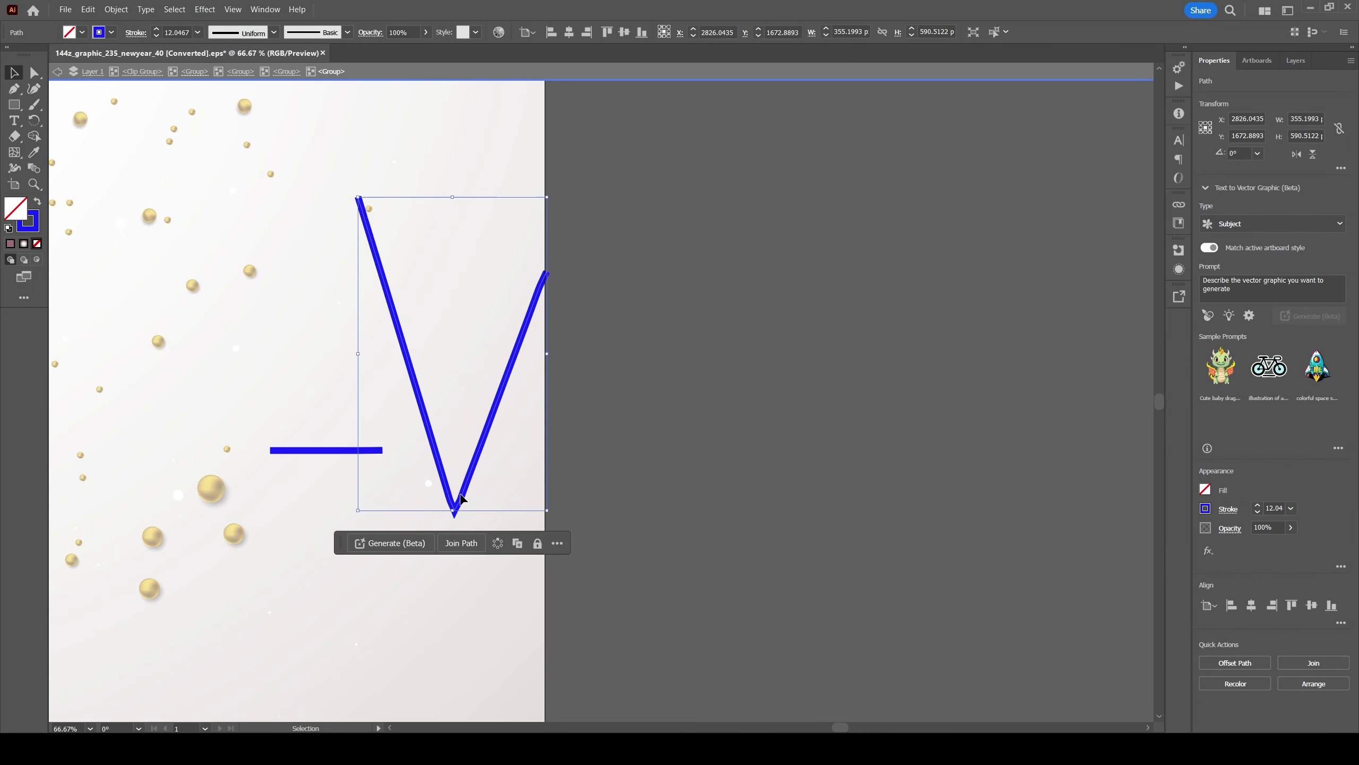
{"action": "left_click_drag", "start_coordinate": [460, 498], "coordinate": [839, 501]}
Try to shrink the small V-shaped path near the artboard's right edge, and undo back to its full size.
{"action": "key", "text": "Escape"}
{"action": "left_click", "coordinate": [500, 456]}
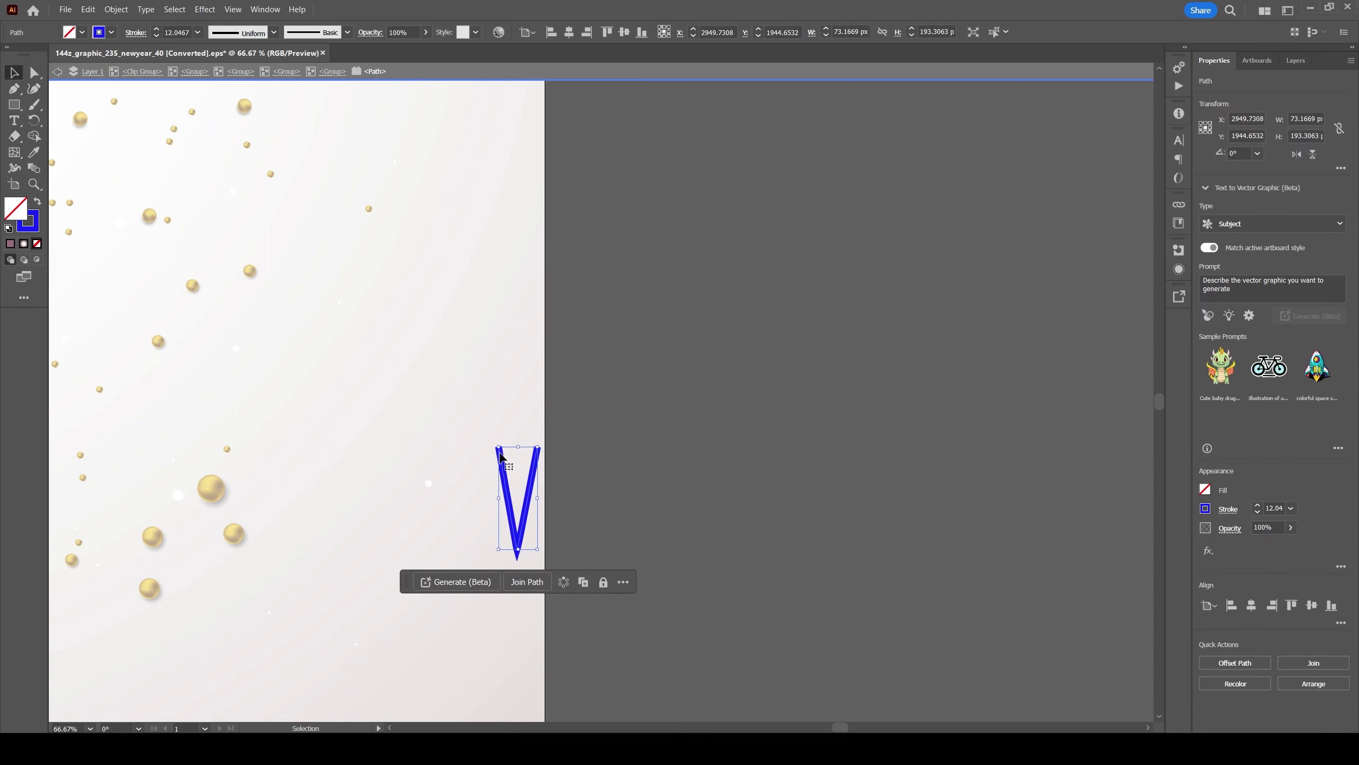
{"action": "left_click_drag", "start_coordinate": [499, 447], "coordinate": [532, 538]}
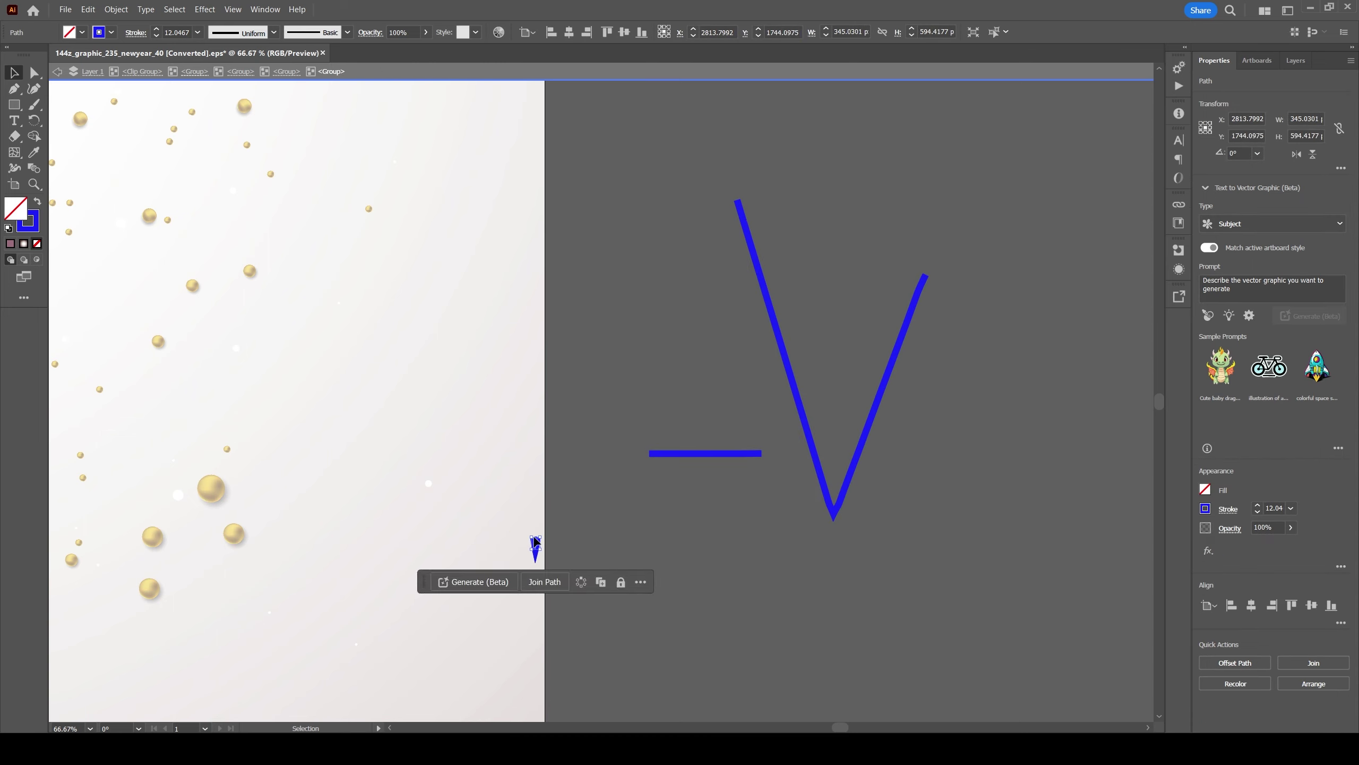
{"action": "key", "text": "ctrl+z"}
{"action": "key", "text": "ctrl+z"}
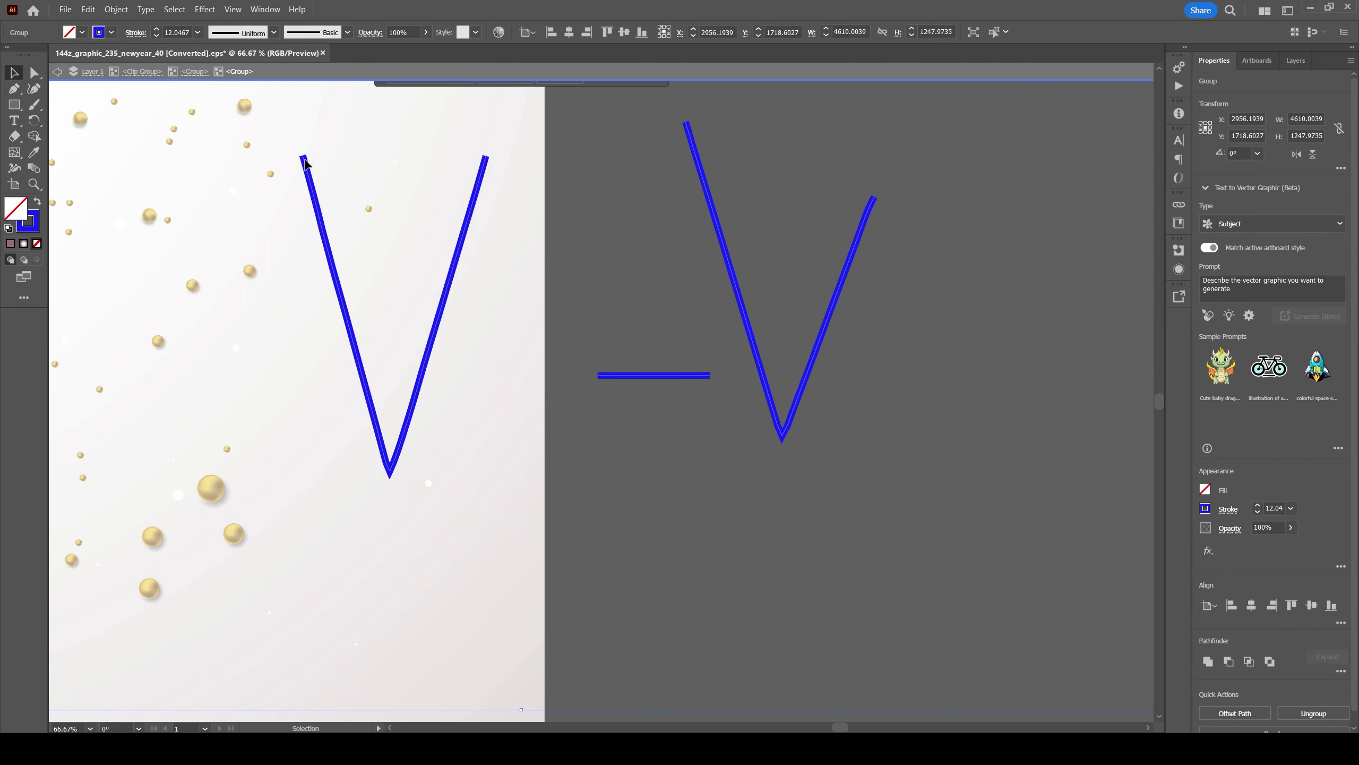
Undo back to the second V, about 345 × 594 px, placed off the artboard beside the first V.
{"action": "key", "text": "ctrl+z"}
{"action": "key", "text": "ctrl+z"}
{"action": "key", "text": "ctrl+z"}
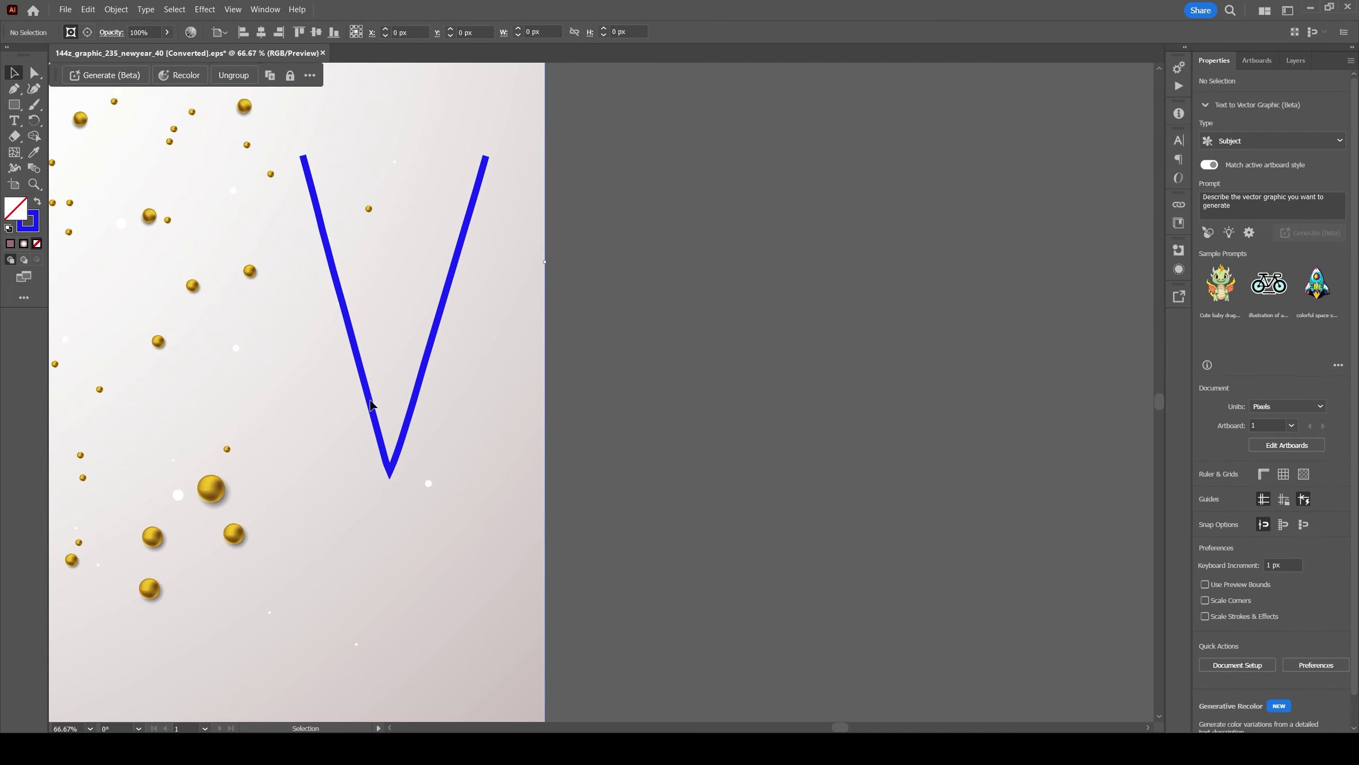
{"action": "key", "text": "ctrl+z"}
{"action": "key", "text": "ctrl+z"}
{"action": "key", "text": "ctrl+z"}
{"action": "key", "text": "ctrl+z"}
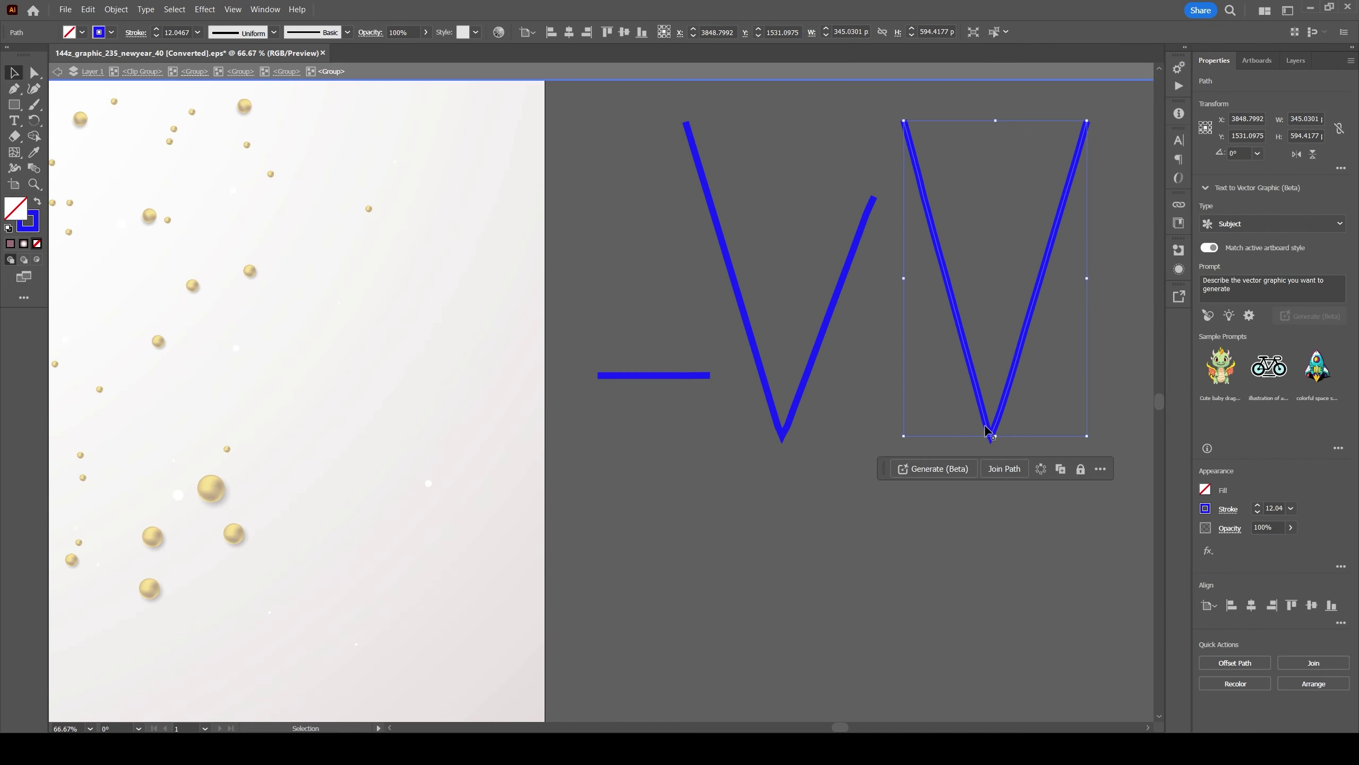
Undo further, back to the first V, about 355 × 591 px, isolated and selected off the artboard.
{"action": "key", "text": "ctrl+z"}
{"action": "key", "text": "ctrl+z"}
{"action": "key", "text": "ctrl+z"}
{"action": "key", "text": "ctrl+z"}
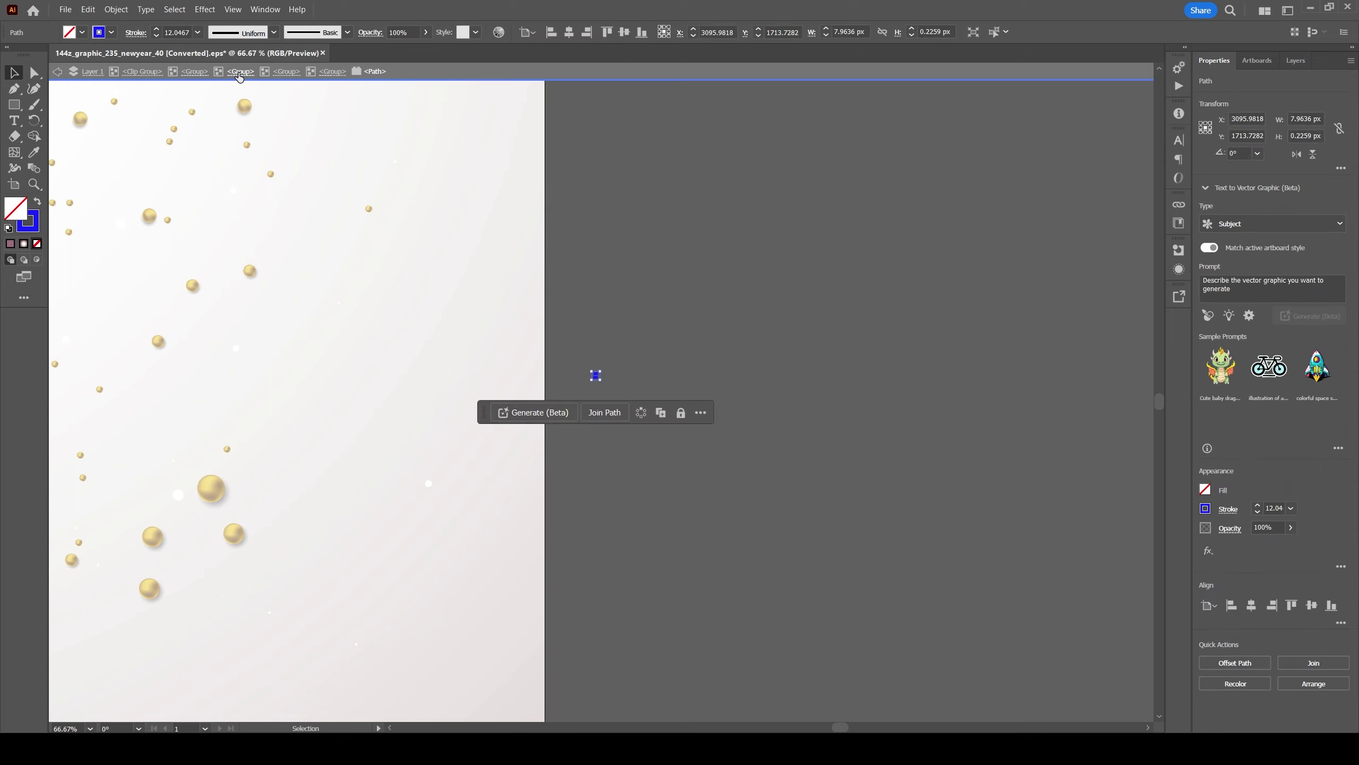
{"action": "key", "text": "ctrl+z"}
{"action": "key", "text": "ctrl+z"}
{"action": "key", "text": "ctrl+z"}
{"action": "key", "text": "ctrl+z"}
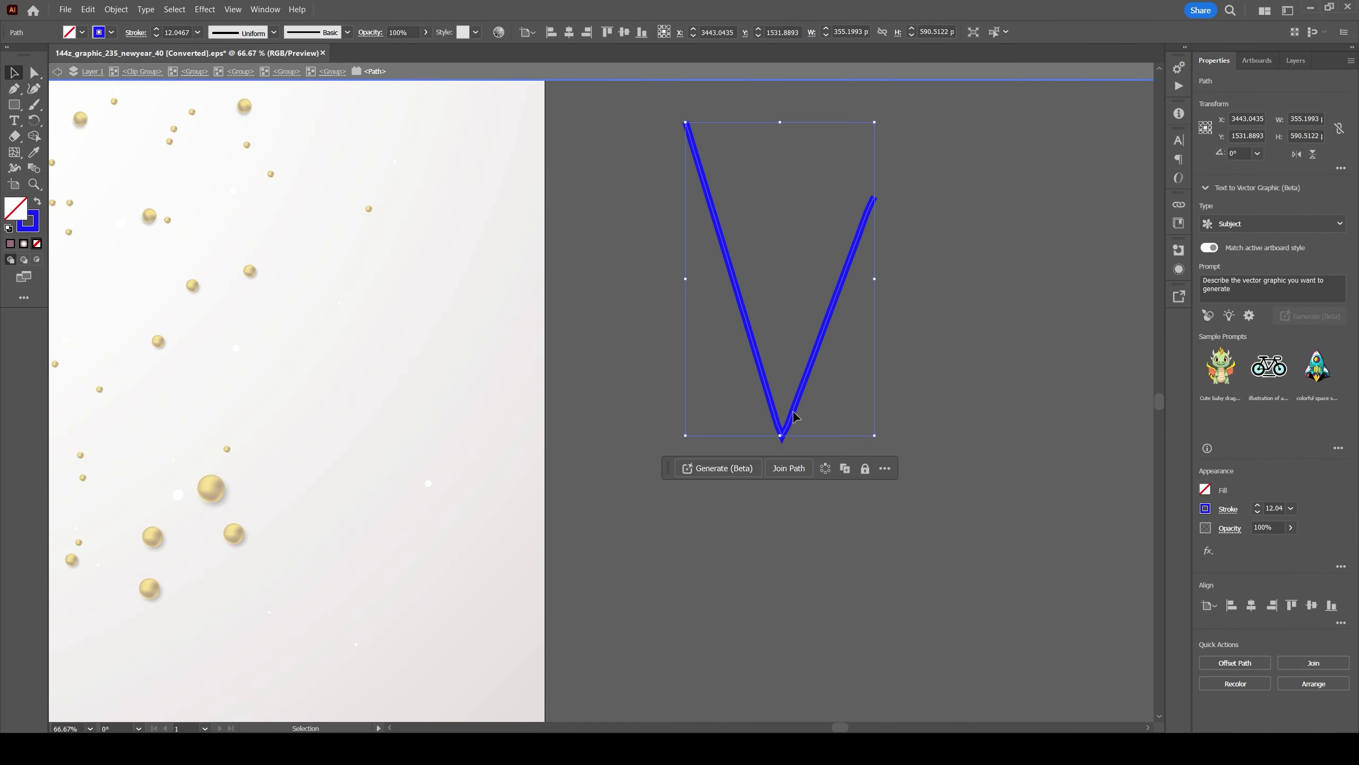
Undo back to the direct selection of the first V's anchor points beside the artboard.
{"action": "key", "text": "ctrl+z"}
{"action": "key", "text": "ctrl+z"}
{"action": "key", "text": "ctrl+z"}
{"action": "key", "text": "ctrl+z"}
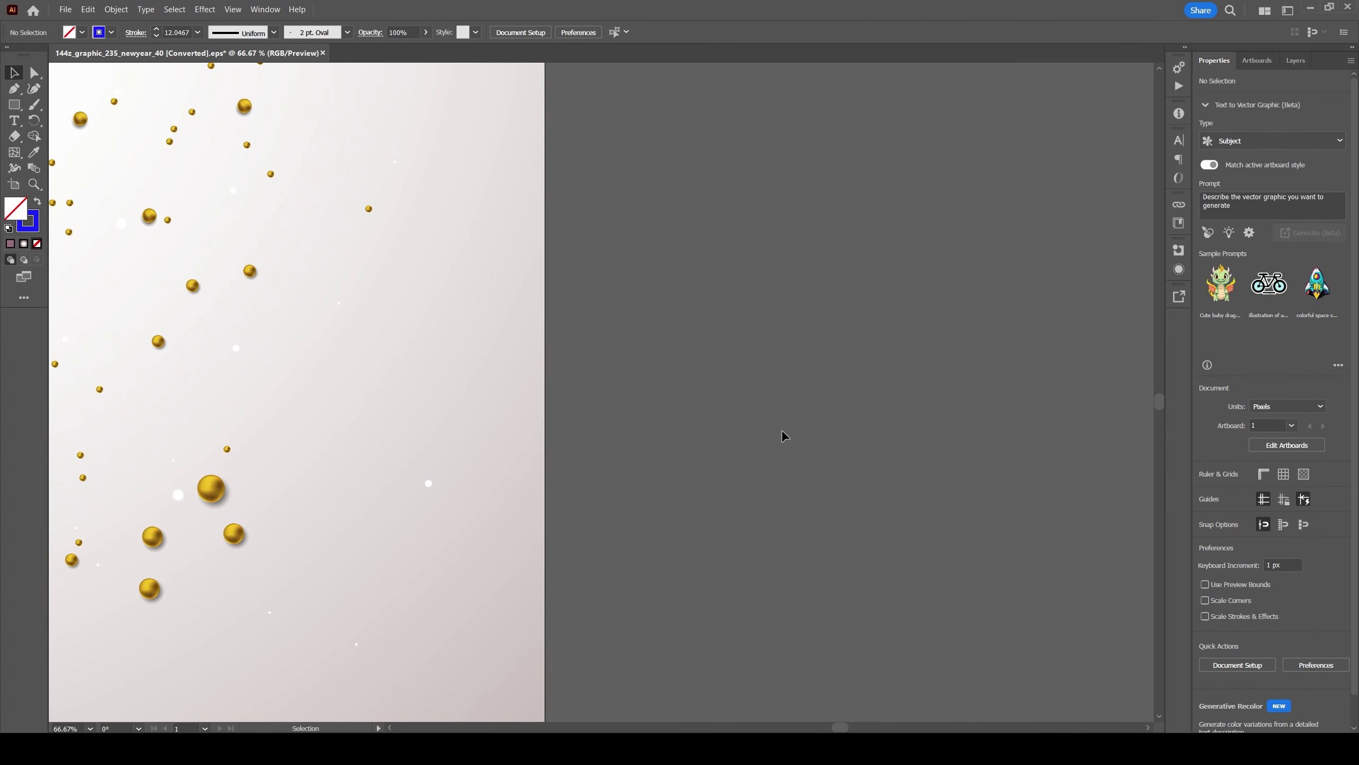
{"action": "key", "text": "ctrl+z"}
{"action": "key", "text": "ctrl+z"}
{"action": "key", "text": "ctrl+z"}
{"action": "key", "text": "ctrl+z"}
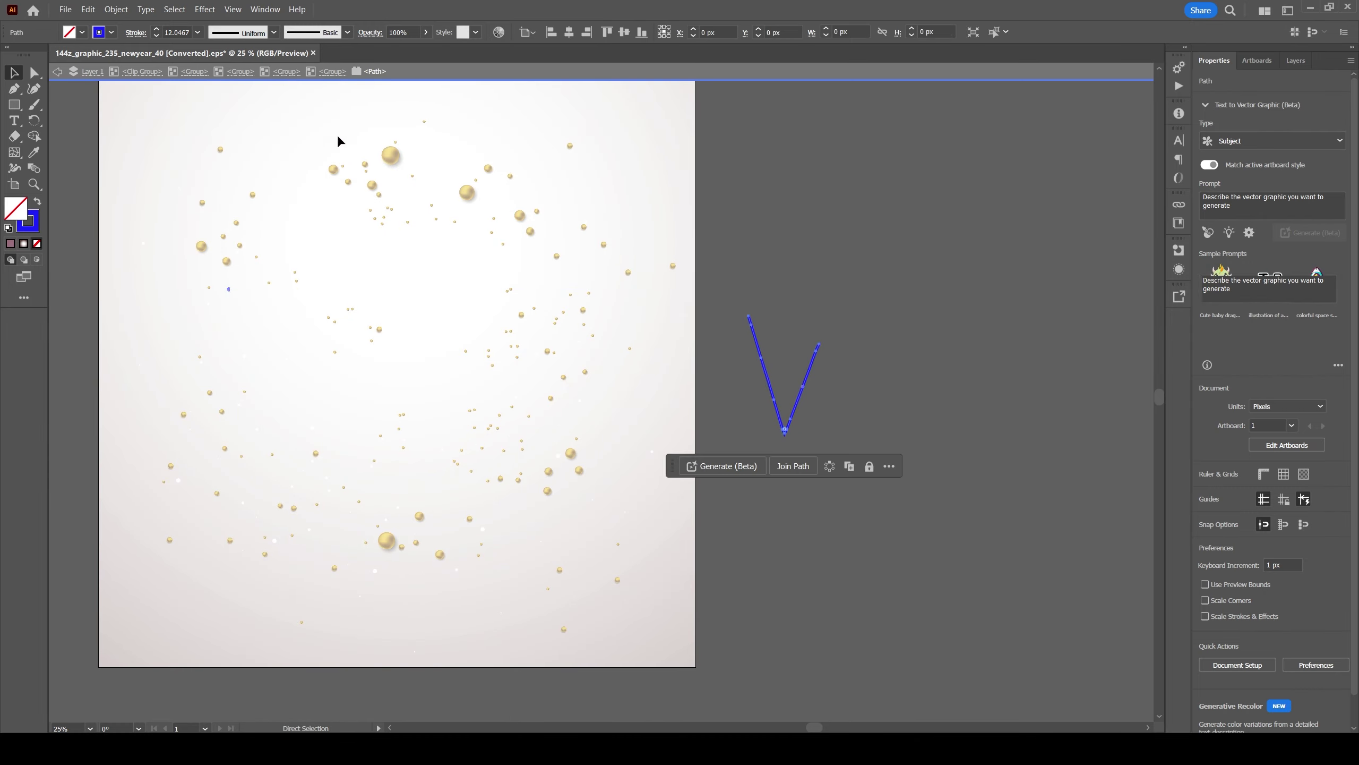
Undo the isolation edits inside the clip group, back to the complete unisolated artwork.
{"action": "key", "text": "ctrl+z"}
{"action": "key", "text": "ctrl+z"}
{"action": "key", "text": "ctrl+z"}
{"action": "key", "text": "ctrl+z"}
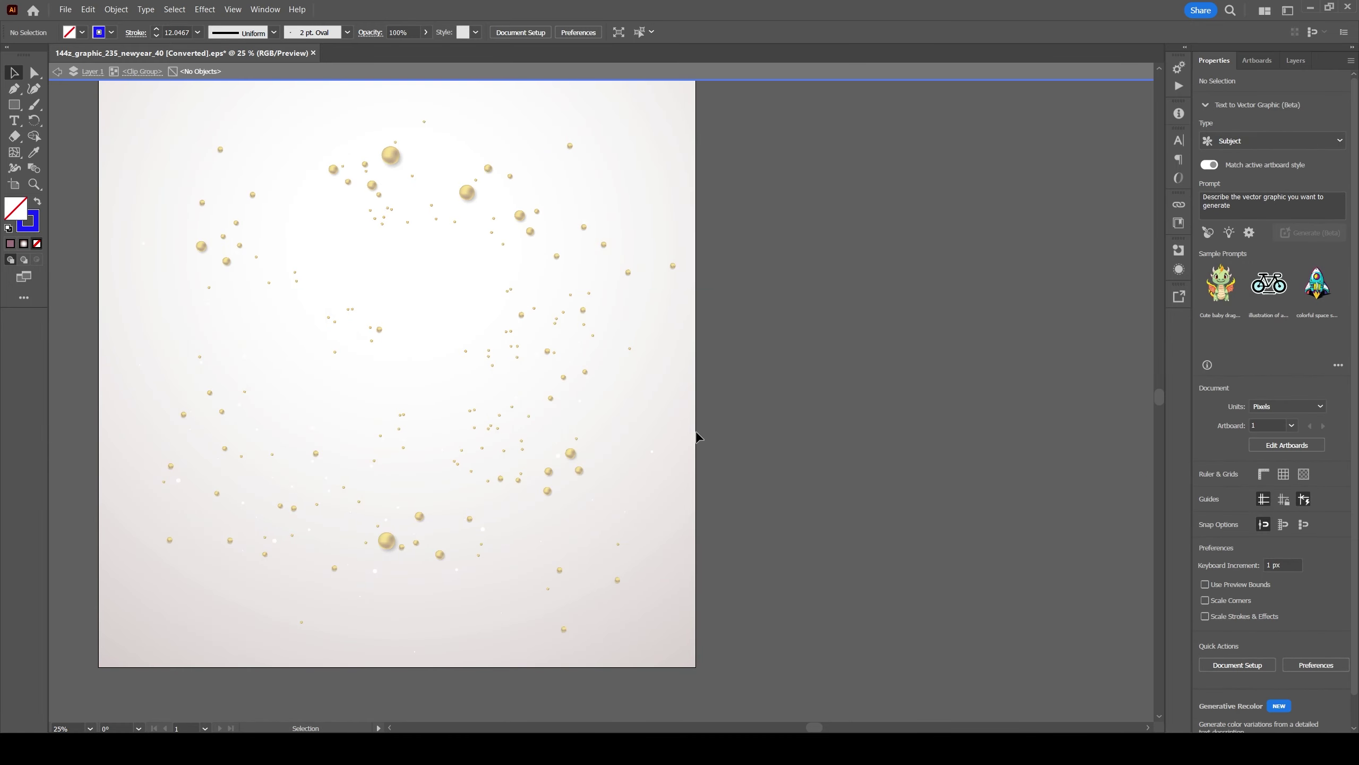
{"action": "key", "text": "ctrl+z"}
{"action": "key", "text": "ctrl+z"}
{"action": "key", "text": "ctrl+z"}
{"action": "key", "text": "ctrl+z"}
{"action": "key", "text": "ctrl+z"}
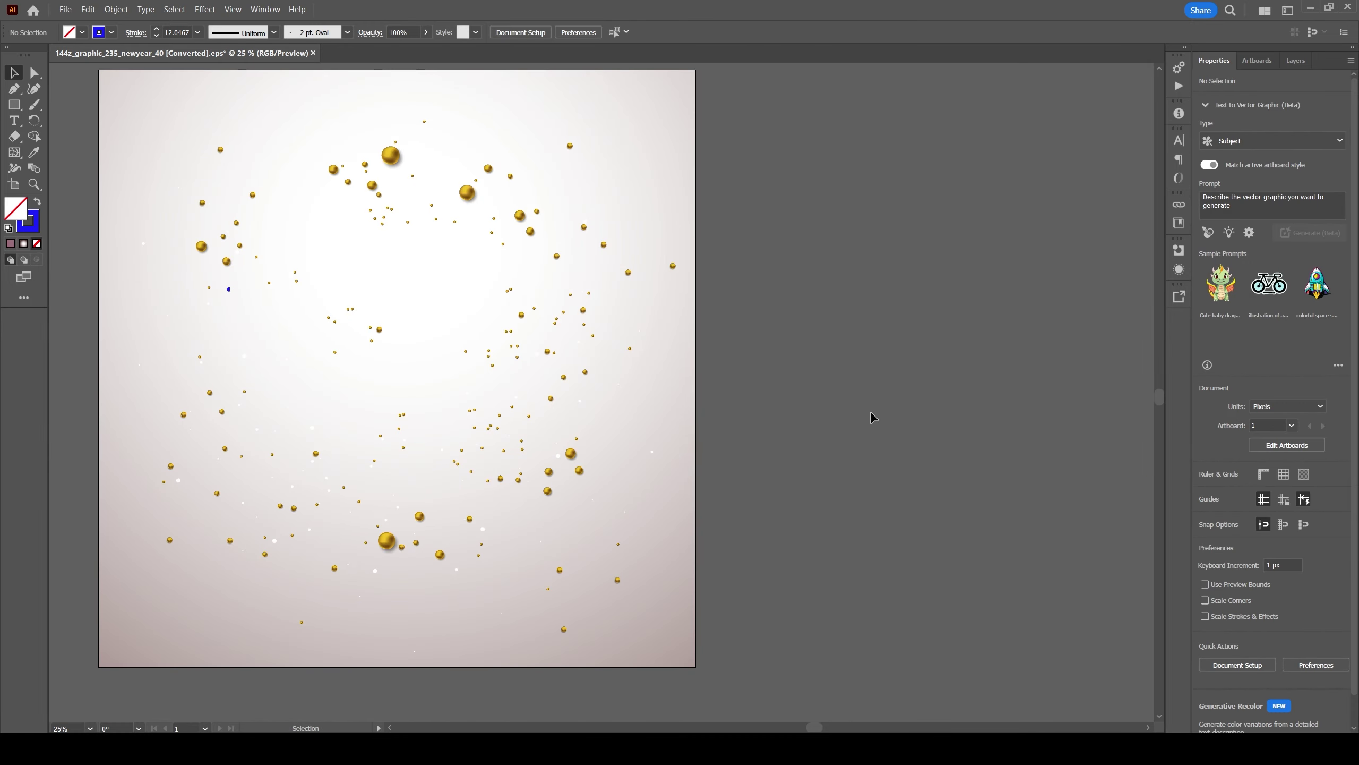
Undo back to the group holding the second V and the short horizontal lines off the artboard.
{"action": "key", "text": "ctrl+z"}
{"action": "key", "text": "ctrl+z"}
{"action": "key", "text": "ctrl+z"}
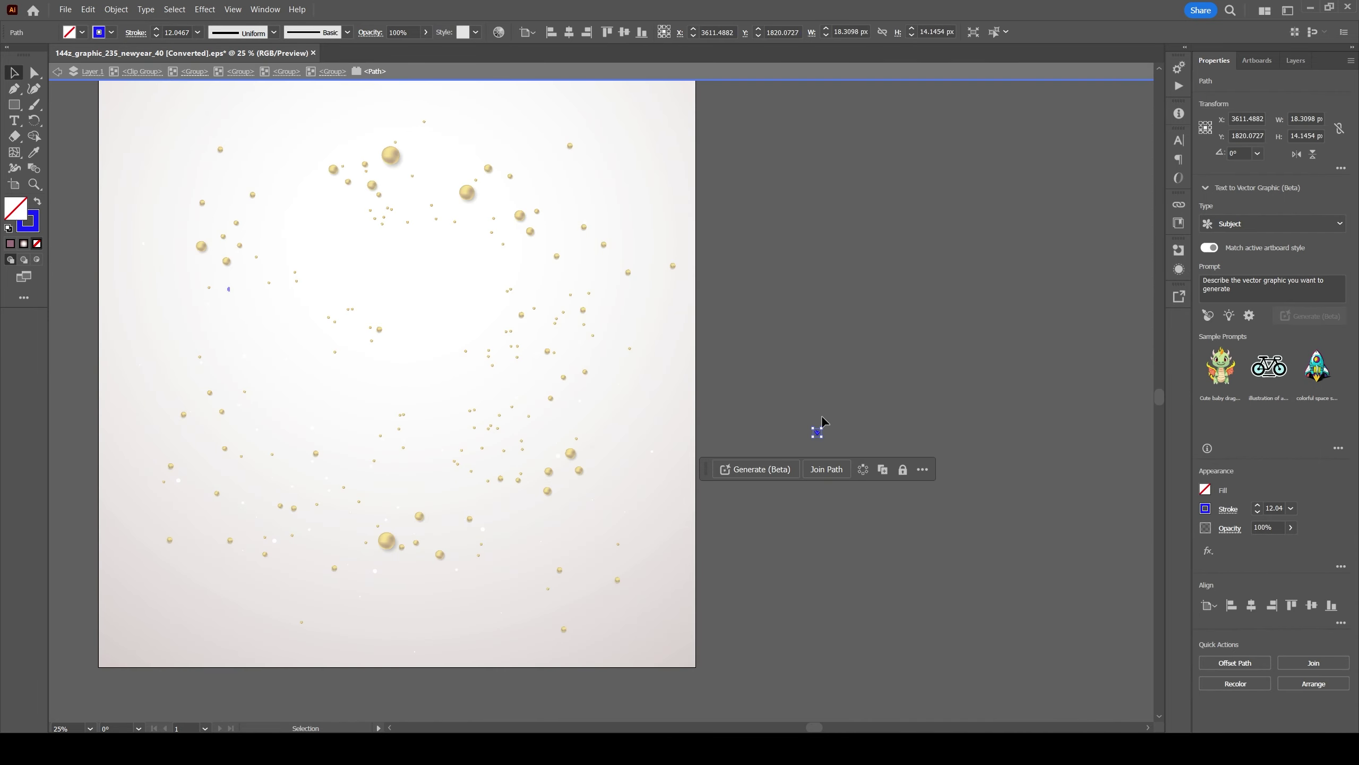
{"action": "key", "text": "ctrl+z"}
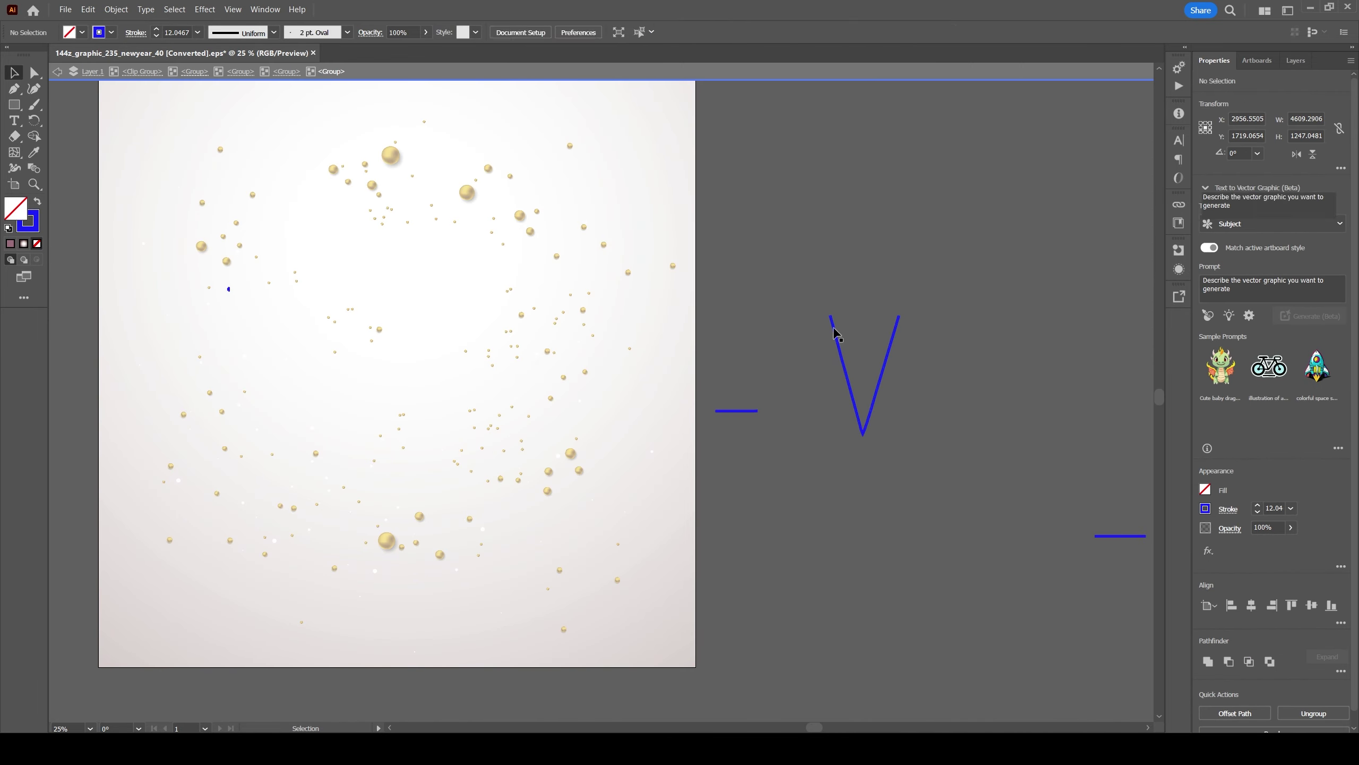
Redo up to the isolated first V, and undo back to the small path at about X 653, Y 1102 px.
{"action": "key", "text": "ctrl+shift+z"}
{"action": "key", "text": "ctrl+shift+z"}
{"action": "key", "text": "ctrl+shift+z"}
{"action": "key", "text": "ctrl+shift+z"}
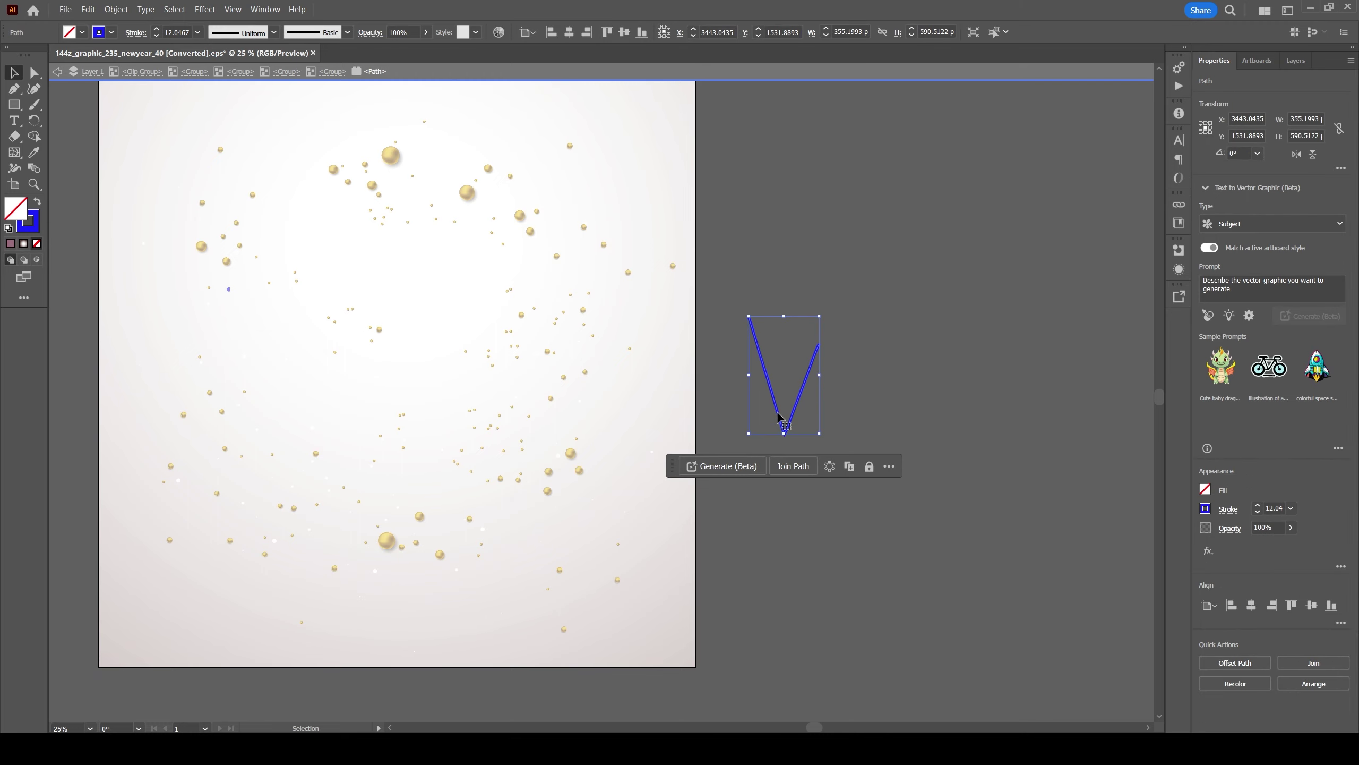
{"action": "key", "text": "ctrl+z"}
{"action": "key", "text": "ctrl+z"}
{"action": "key", "text": "ctrl+z"}
{"action": "key", "text": "ctrl+z"}
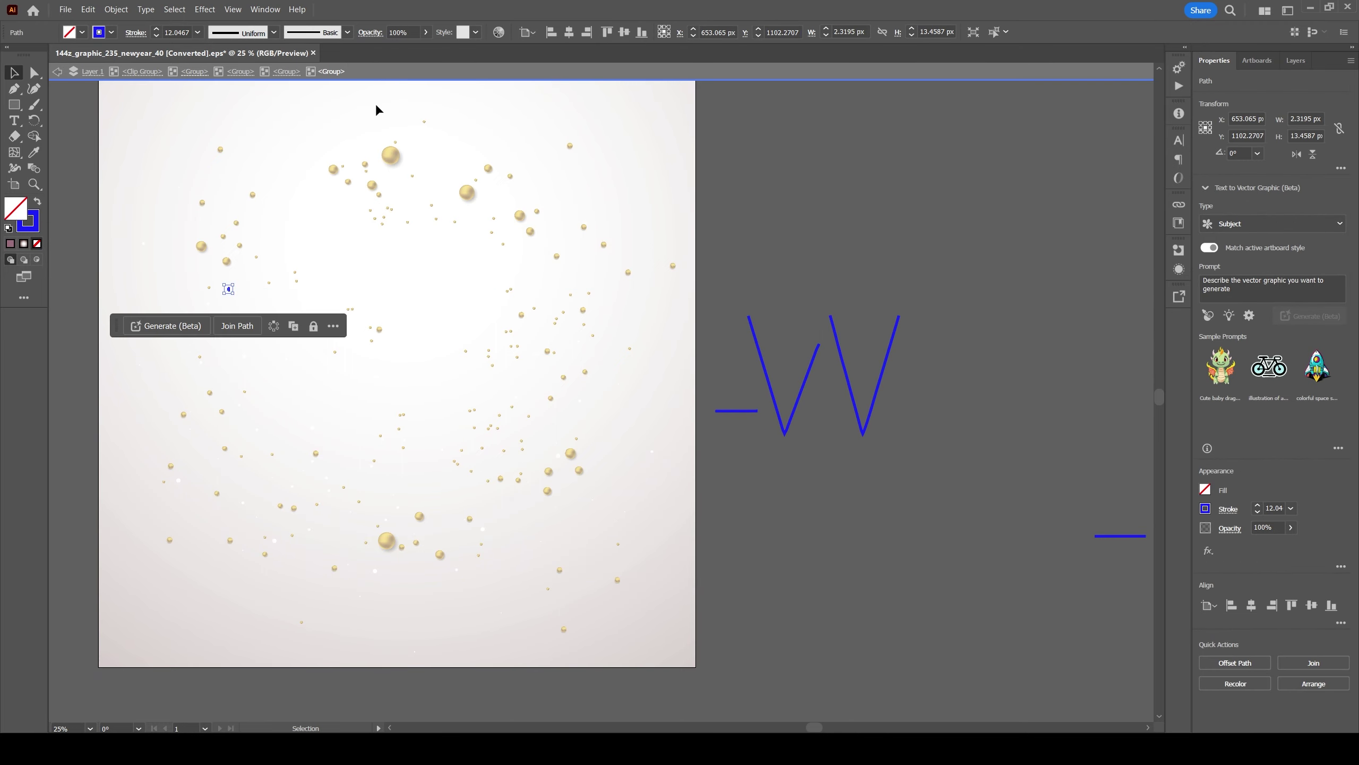
Redo the blue stroke paths of the letter N and the upper strokes of the E on the artboard.
{"action": "key", "text": "ctrl+shift+z"}
{"action": "key", "text": "ctrl+shift+z"}
{"action": "key", "text": "ctrl+shift+z"}
{"action": "key", "text": "ctrl+shift+z"}
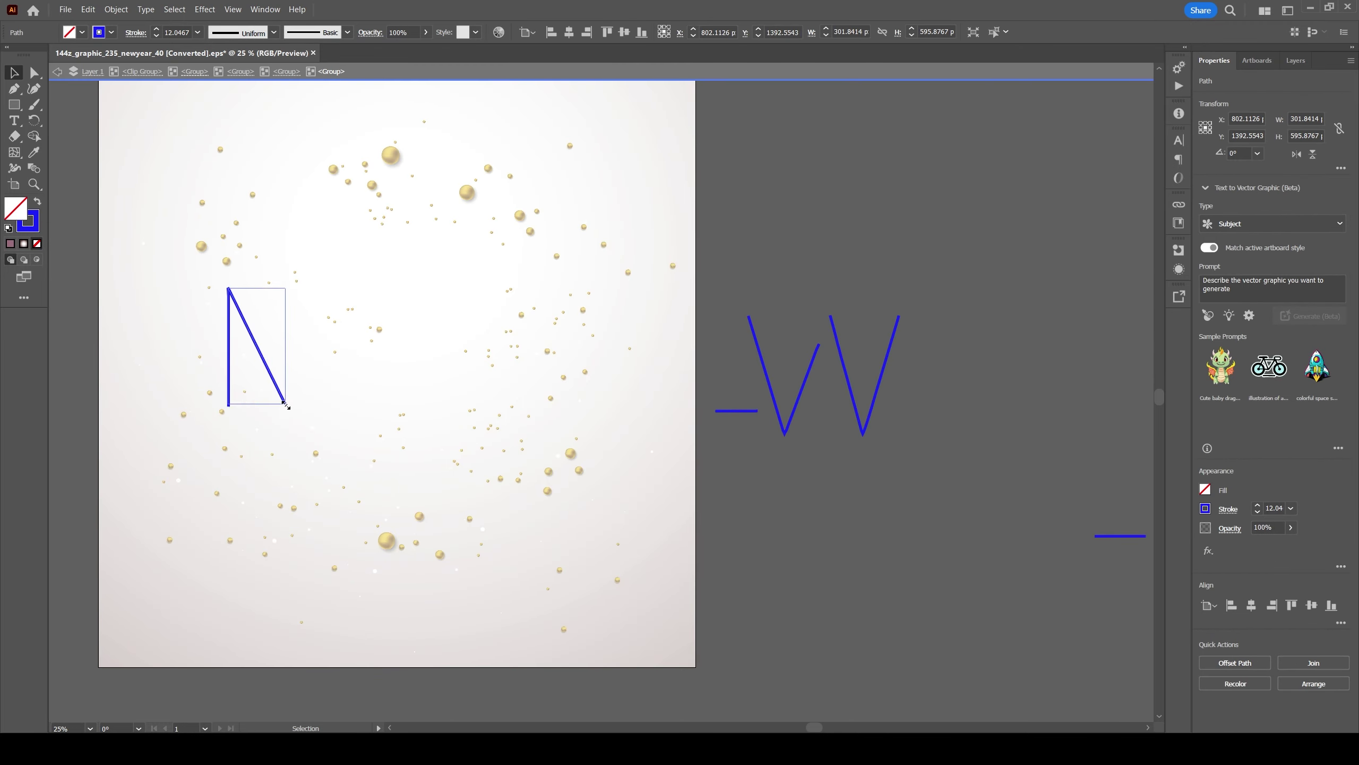
{"action": "key", "text": "ctrl+shift+z"}
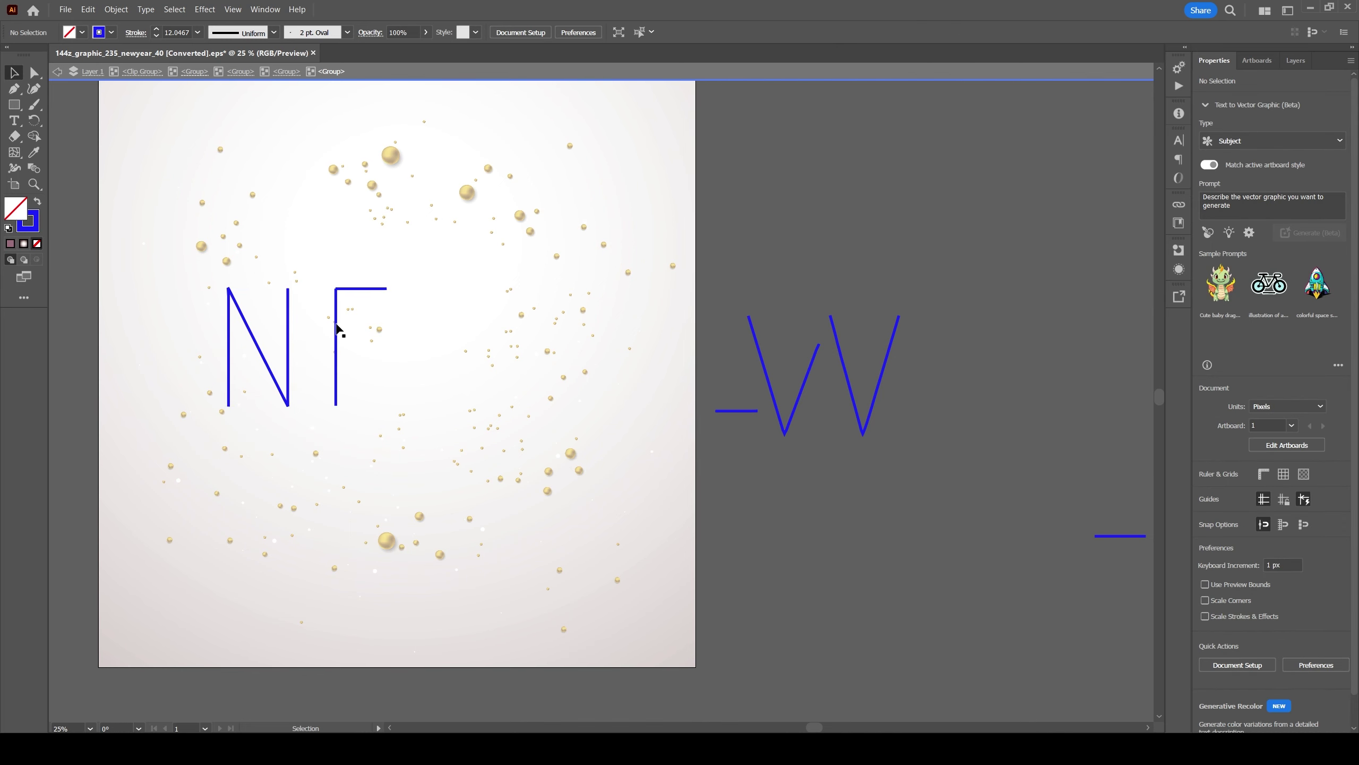
Redo the edits that complete the E and place both V paths as a W, spelling NEW.
{"action": "key", "text": "ctrl+shift+z"}
{"action": "key", "text": "ctrl+shift+z"}
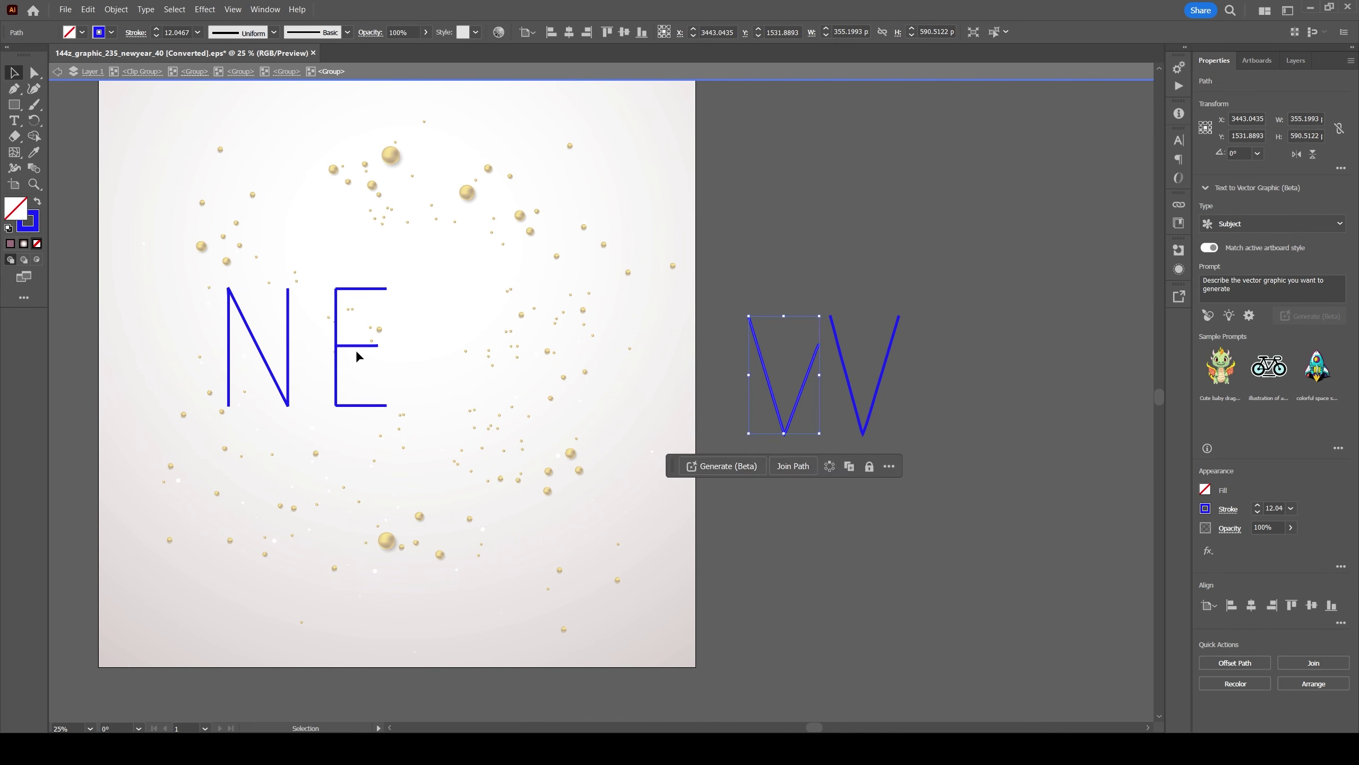
{"action": "key", "text": "ctrl+shift+z"}
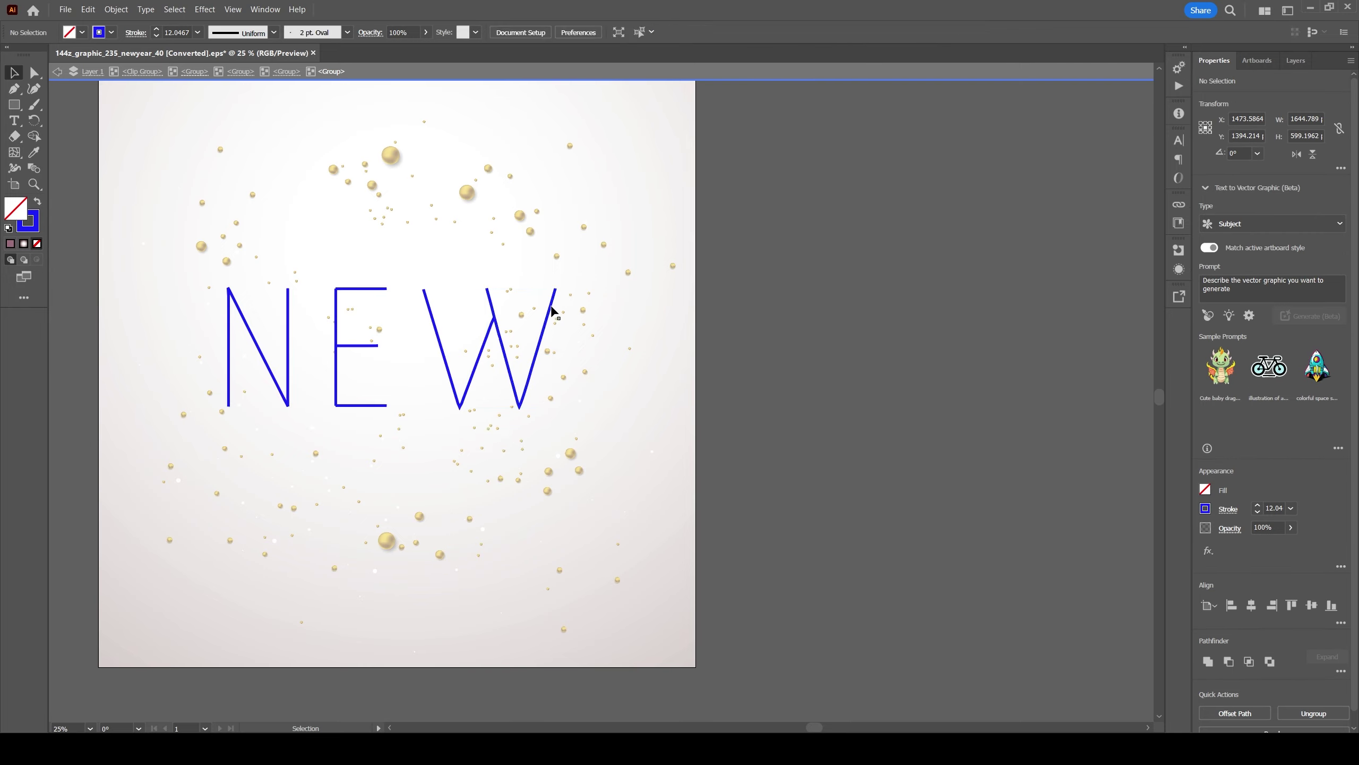
Redo the move of the blue NEW lettering down and slightly left, and return to the clip group.
{"action": "key", "text": "ctrl+shift+z"}
{"action": "key", "text": "ctrl+shift+z"}
{"action": "key", "text": "ctrl+shift+z"}
{"action": "key", "text": "ctrl+shift+z"}
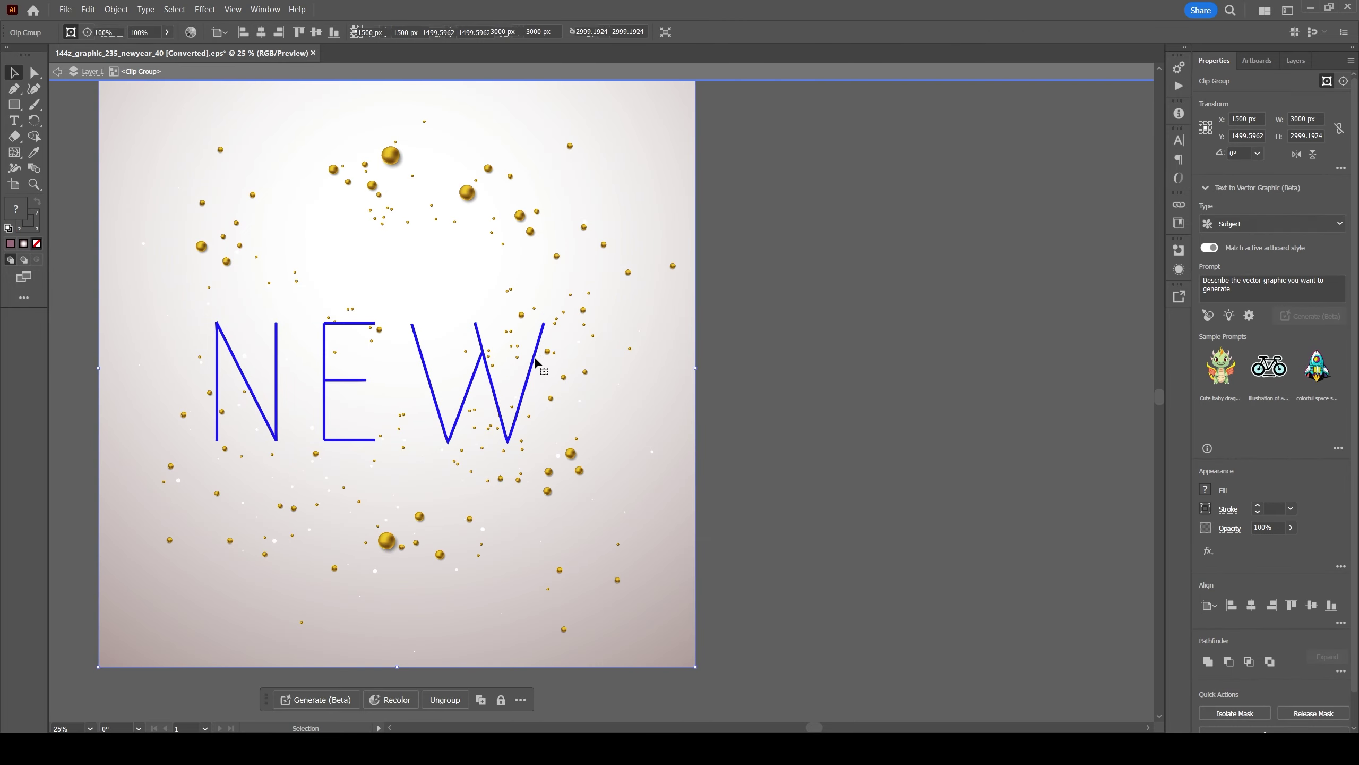
Redo the edits to the 50% opacity gradient background path inside the clip group.
{"action": "key", "text": "ctrl+shift+z"}
{"action": "key", "text": "ctrl+shift+z"}
{"action": "key", "text": "ctrl+shift+z"}
{"action": "key", "text": "ctrl+shift+z"}
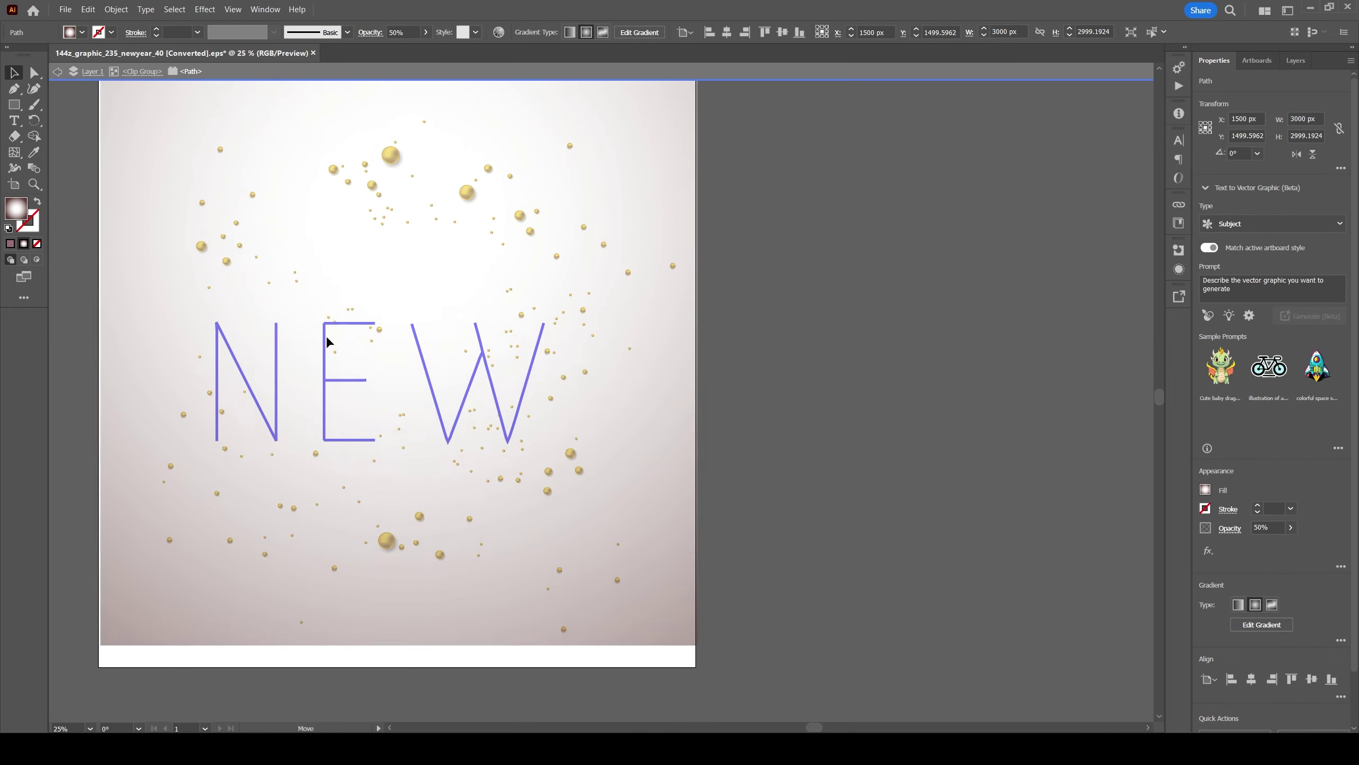
Redo the thick mauve NEW lettering with its soft shadow, overlapping the thin blue letters.
{"action": "key", "text": "ctrl+shift+z"}
{"action": "key", "text": "ctrl+shift+z"}
{"action": "key", "text": "ctrl+shift+z"}
{"action": "key", "text": "ctrl+shift+z"}
{"action": "key", "text": "ctrl+shift+z"}
{"action": "key", "text": "ctrl+shift+z"}
{"action": "key", "text": "ctrl+shift+z"}
{"action": "key", "text": "ctrl+shift+z"}
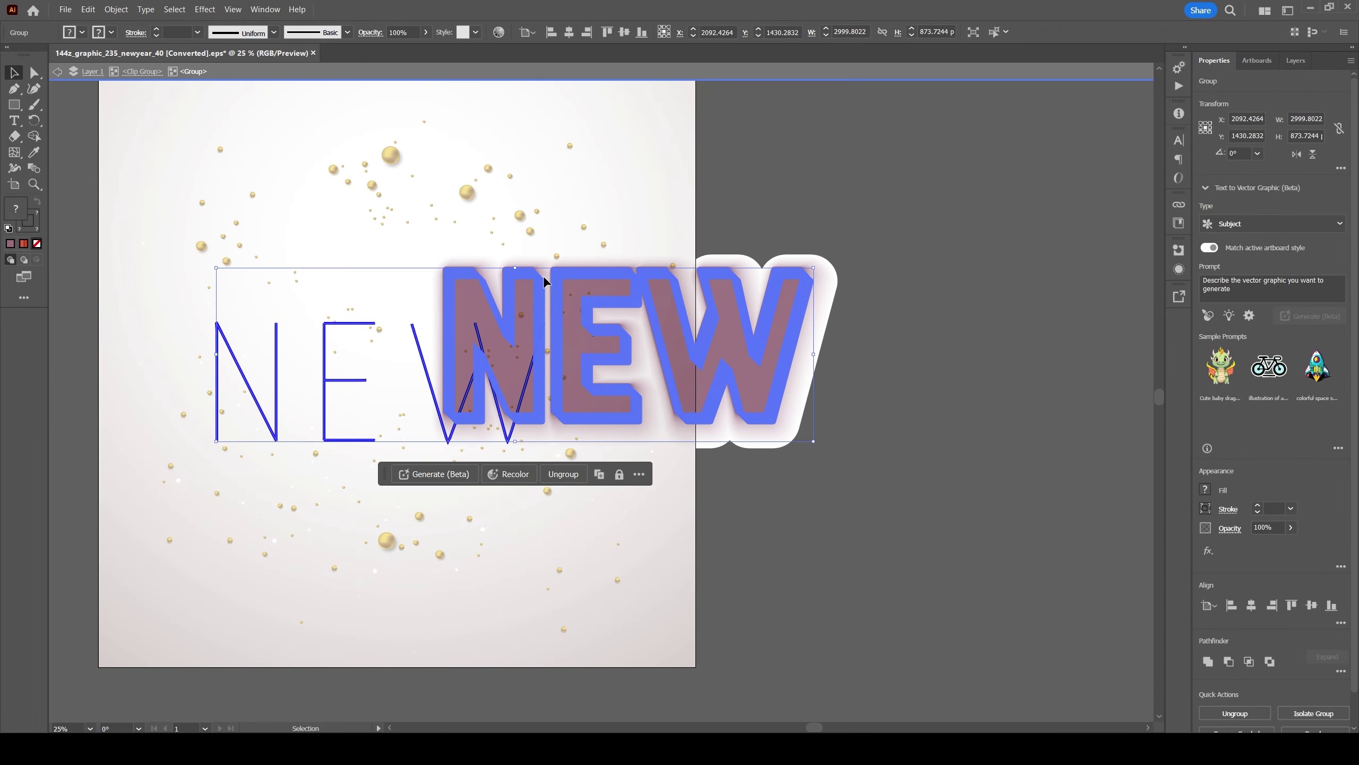
Redo the edits to the individual mauve compound-path letters inside the NEW group.
{"action": "key", "text": "ctrl+shift+z"}
{"action": "key", "text": "ctrl+shift+z"}
{"action": "key", "text": "ctrl+shift+z"}
{"action": "key", "text": "ctrl+shift+z"}
{"action": "key", "text": "ctrl+shift+z"}
{"action": "key", "text": "ctrl+shift+z"}
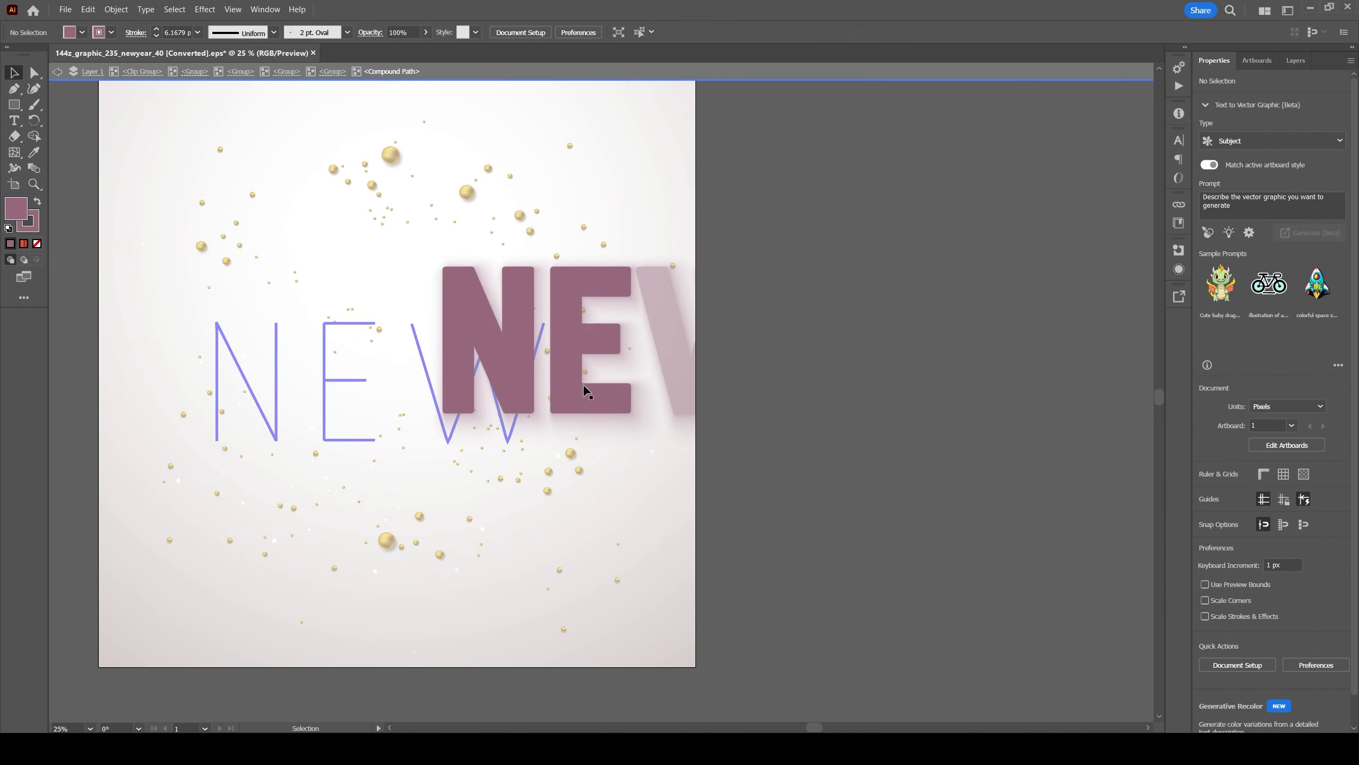
Redo the dark maroon NEW letter group layered over the mauve lettering.
{"action": "key", "text": "ctrl+shift+z"}
{"action": "key", "text": "ctrl+shift+z"}
{"action": "key", "text": "ctrl+shift+z"}
{"action": "key", "text": "ctrl+shift+z"}
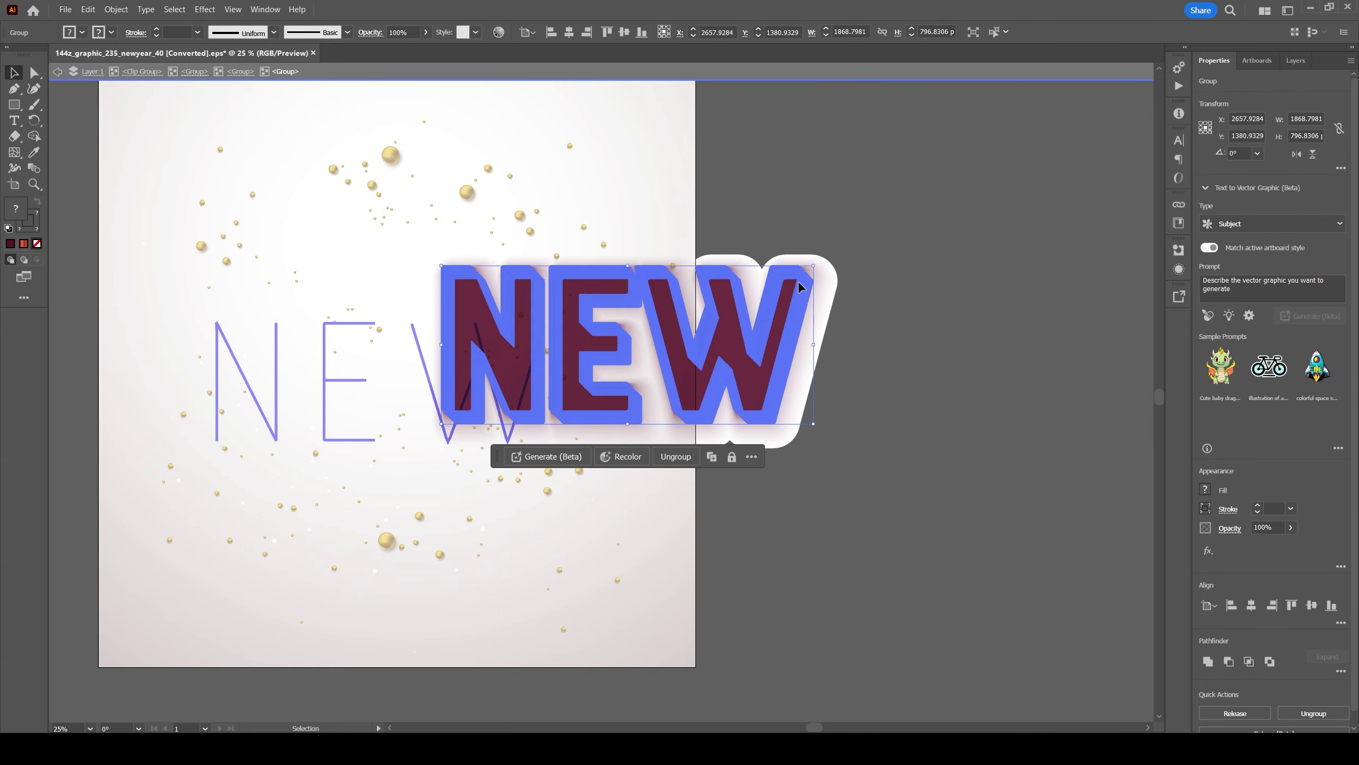
Redo the edits to the maroon compound-path N and the rest of the maroon NEW lettering.
{"action": "key", "text": "ctrl+shift+z"}
{"action": "key", "text": "ctrl+shift+z"}
{"action": "key", "text": "ctrl+shift+z"}
{"action": "key", "text": "ctrl+shift+z"}
{"action": "key", "text": "ctrl+shift+z"}
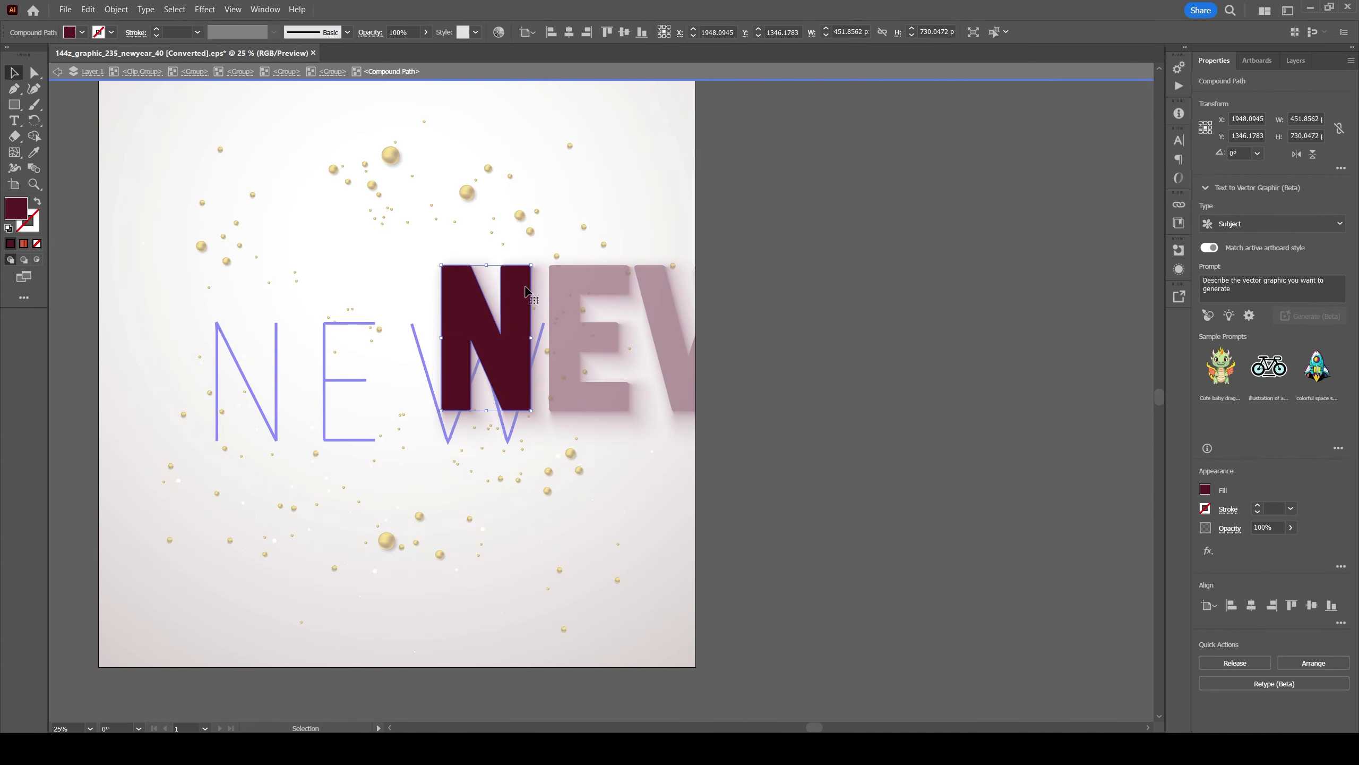
{"action": "key", "text": "ctrl+shift+z"}
{"action": "key", "text": "ctrl+shift+z"}
{"action": "key", "text": "ctrl+shift+z"}
{"action": "key", "text": "ctrl+shift+z"}
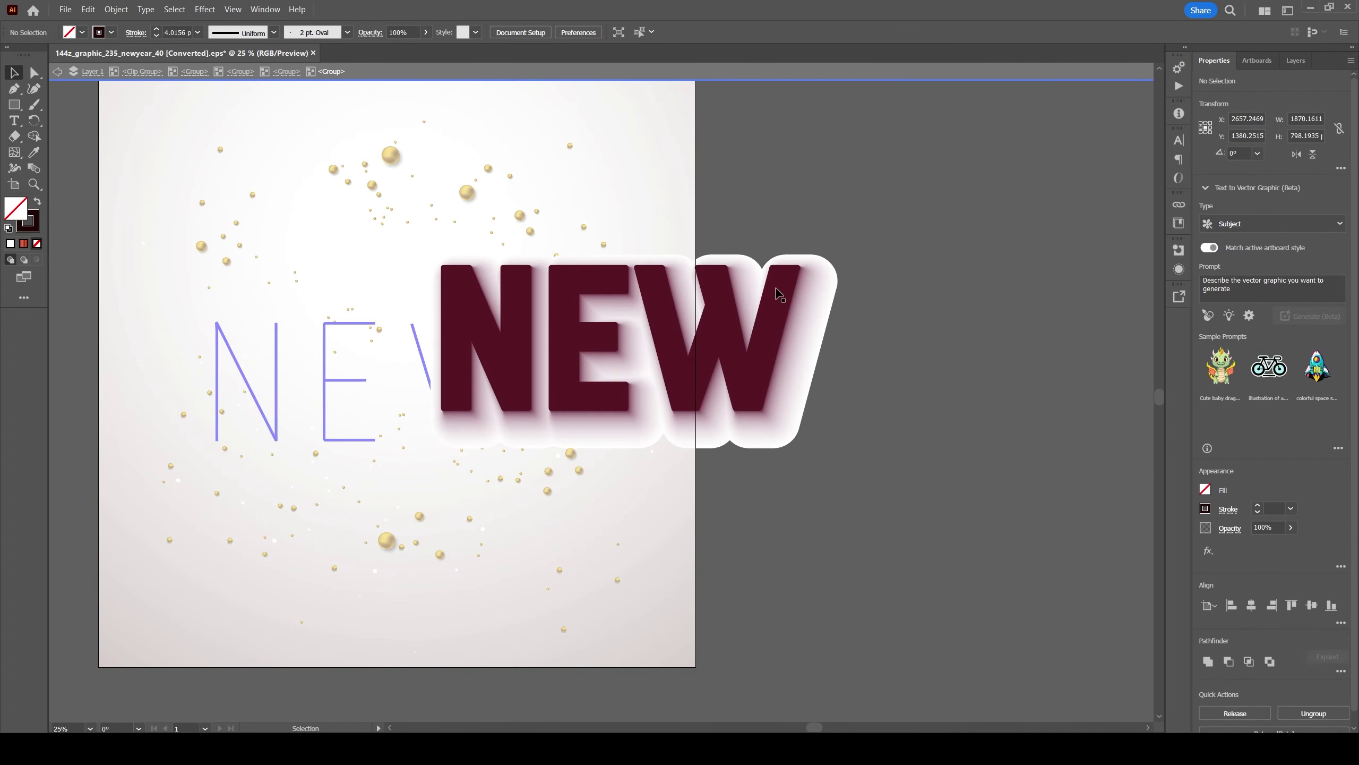
Redo the placement of maroon NEW lettering at the artboard's upper left and along its lower edge.
{"action": "key", "text": "ctrl+shift+z"}
{"action": "key", "text": "ctrl+shift+z"}
{"action": "key", "text": "ctrl+shift+z"}
{"action": "key", "text": "ctrl+shift+z"}
{"action": "key", "text": "ctrl+shift+z"}
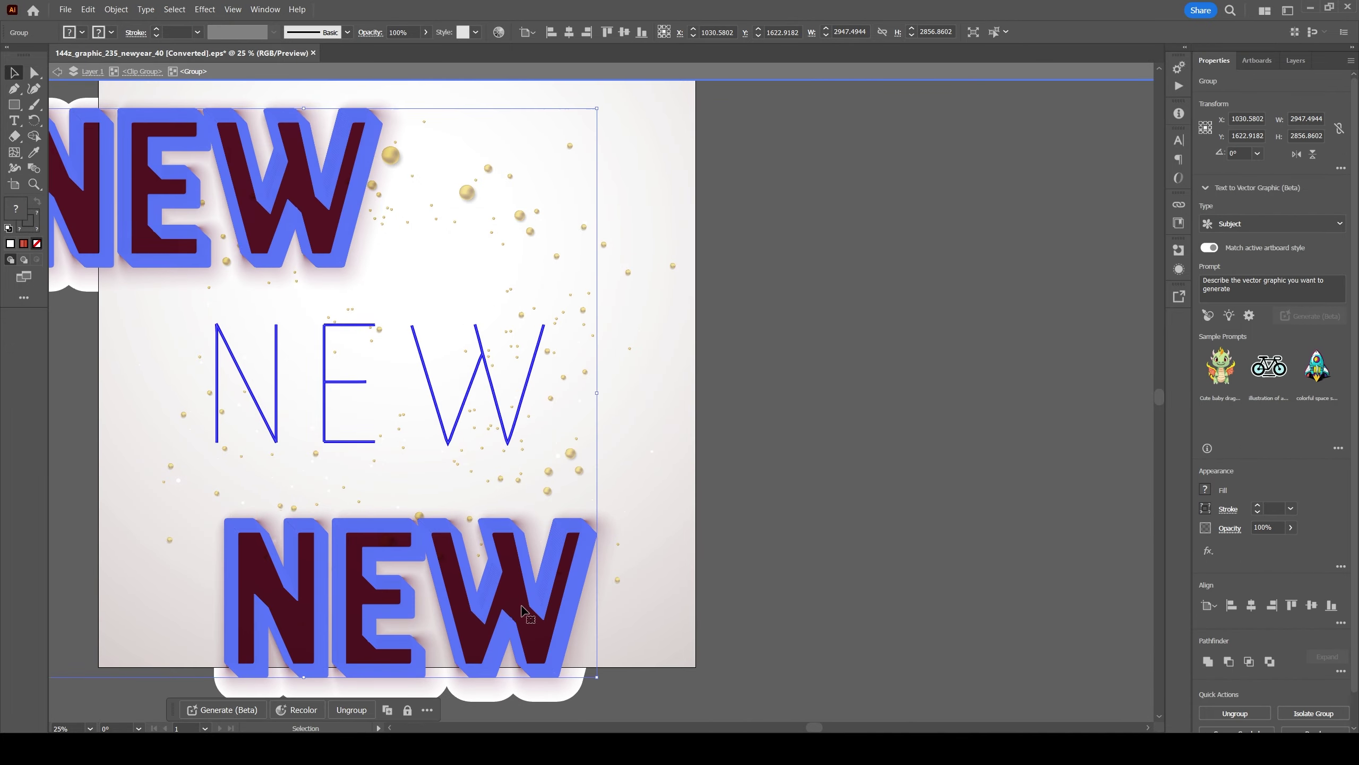
Redo the thin dark outlines of the letters N and W, stroked about 4 px, off the artboard.
{"action": "key", "text": "ctrl+shift+z"}
{"action": "key", "text": "ctrl+shift+z"}
{"action": "key", "text": "ctrl+shift+z"}
{"action": "key", "text": "ctrl+shift+z"}
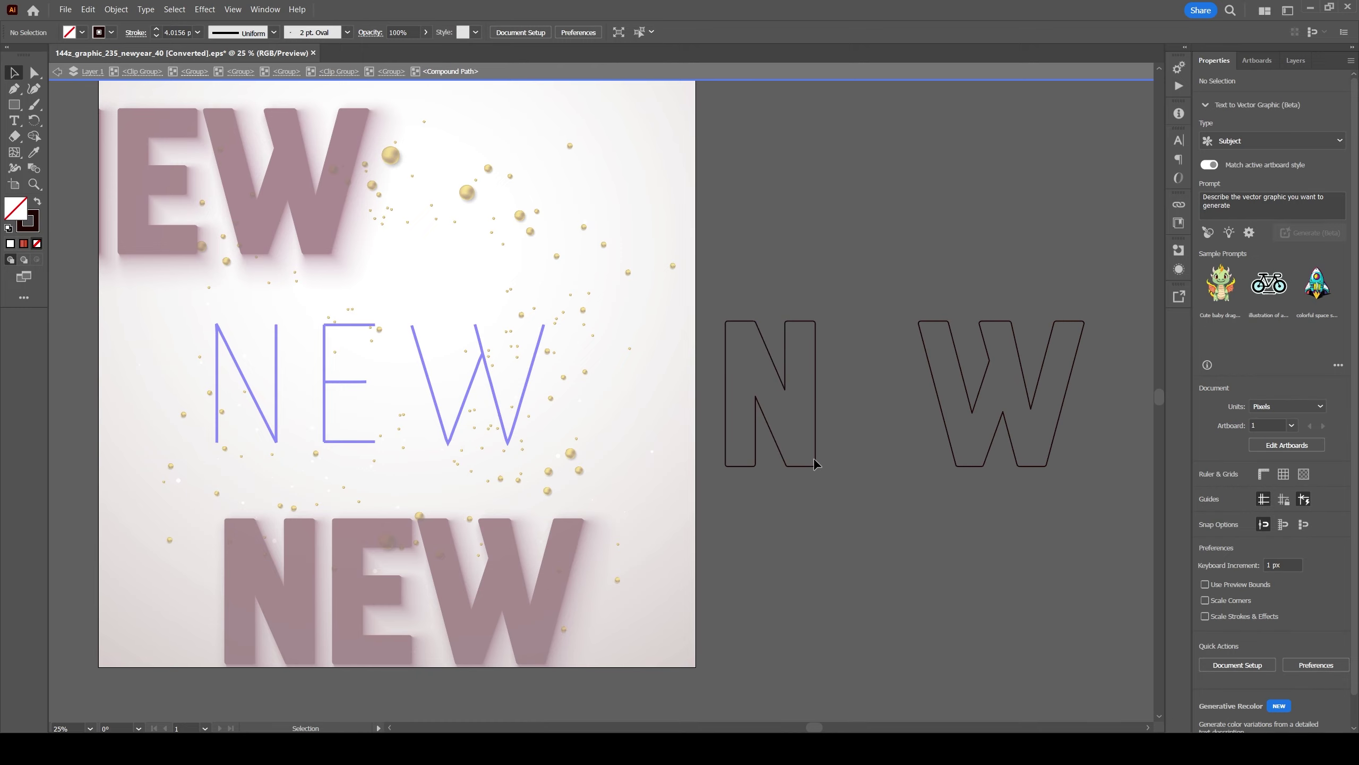
Redo the dark-to-white blended NEW lettering to the right of the artboard.
{"action": "key", "text": "ctrl+shift+z"}
{"action": "key", "text": "ctrl+shift+z"}
{"action": "key", "text": "ctrl+shift+z"}
{"action": "key", "text": "ctrl+shift+z"}
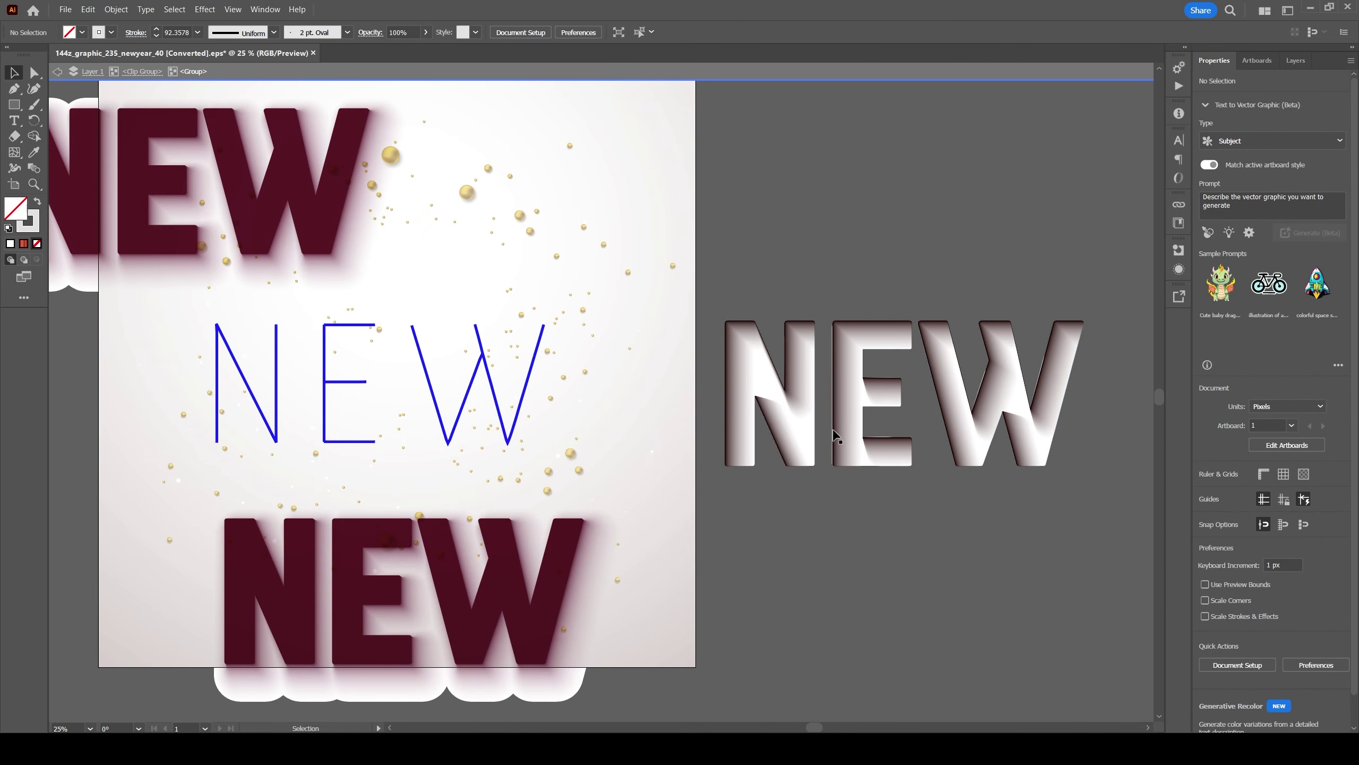
Redo the light grey NEW outlines stroked about 92 px, with the N at about X 3411, Y 2210 px.
{"action": "key", "text": "ctrl+shift+z"}
{"action": "key", "text": "ctrl+shift+z"}
{"action": "key", "text": "ctrl+shift+z"}
{"action": "key", "text": "ctrl+shift+z"}
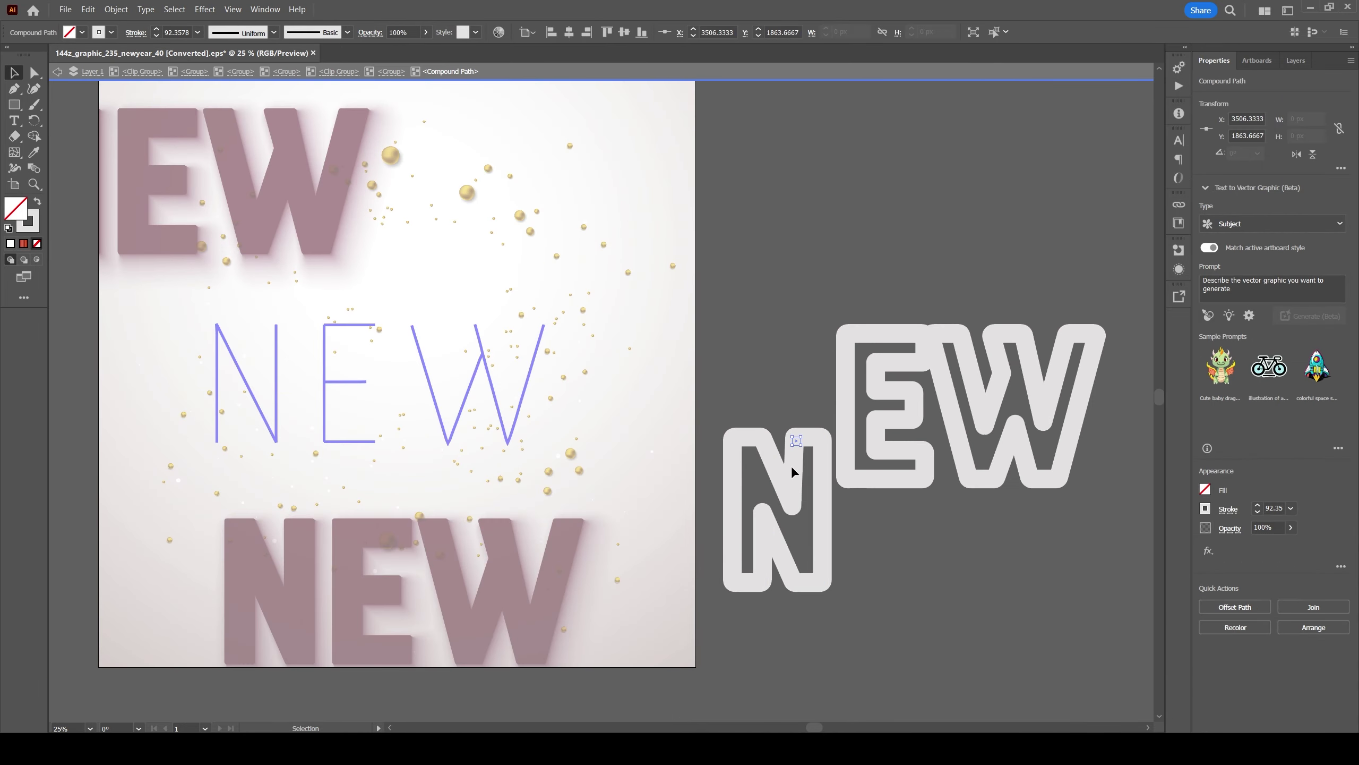
{"action": "key", "text": "ctrl+shift+z"}
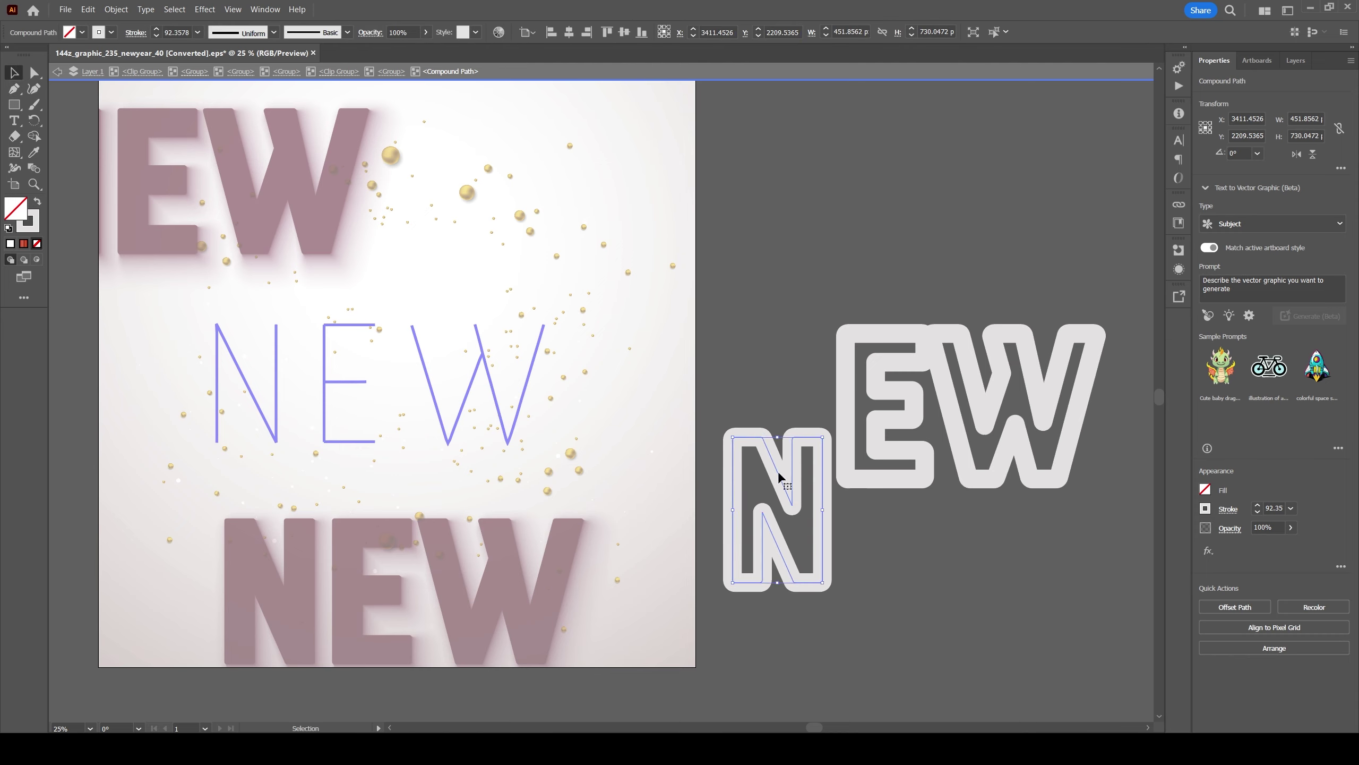
Redo the move of the grey outlined N up beside the E, to about X 3438, Y 1690 px.
{"action": "key", "text": "ctrl+shift+z"}
{"action": "key", "text": "ctrl+shift+z"}
{"action": "key", "text": "ctrl+shift+z"}
{"action": "key", "text": "ctrl+shift+z"}
{"action": "key", "text": "ctrl+shift+z"}
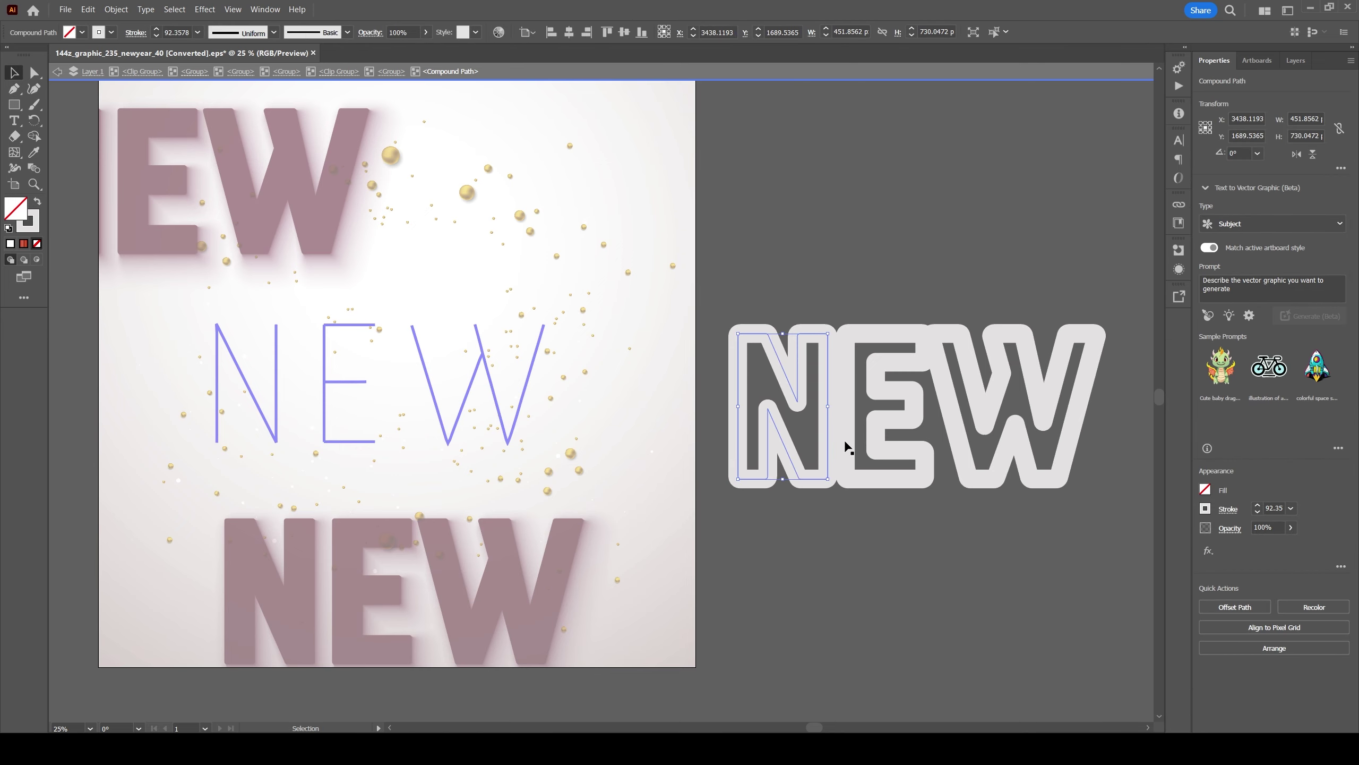
Redo the placement of the dark-to-white blended NEW lettering beside the lower shadowed NEW.
{"action": "key", "text": "ctrl+shift+z"}
{"action": "key", "text": "ctrl+shift+z"}
{"action": "key", "text": "ctrl+shift+z"}
{"action": "key", "text": "ctrl+shift+z"}
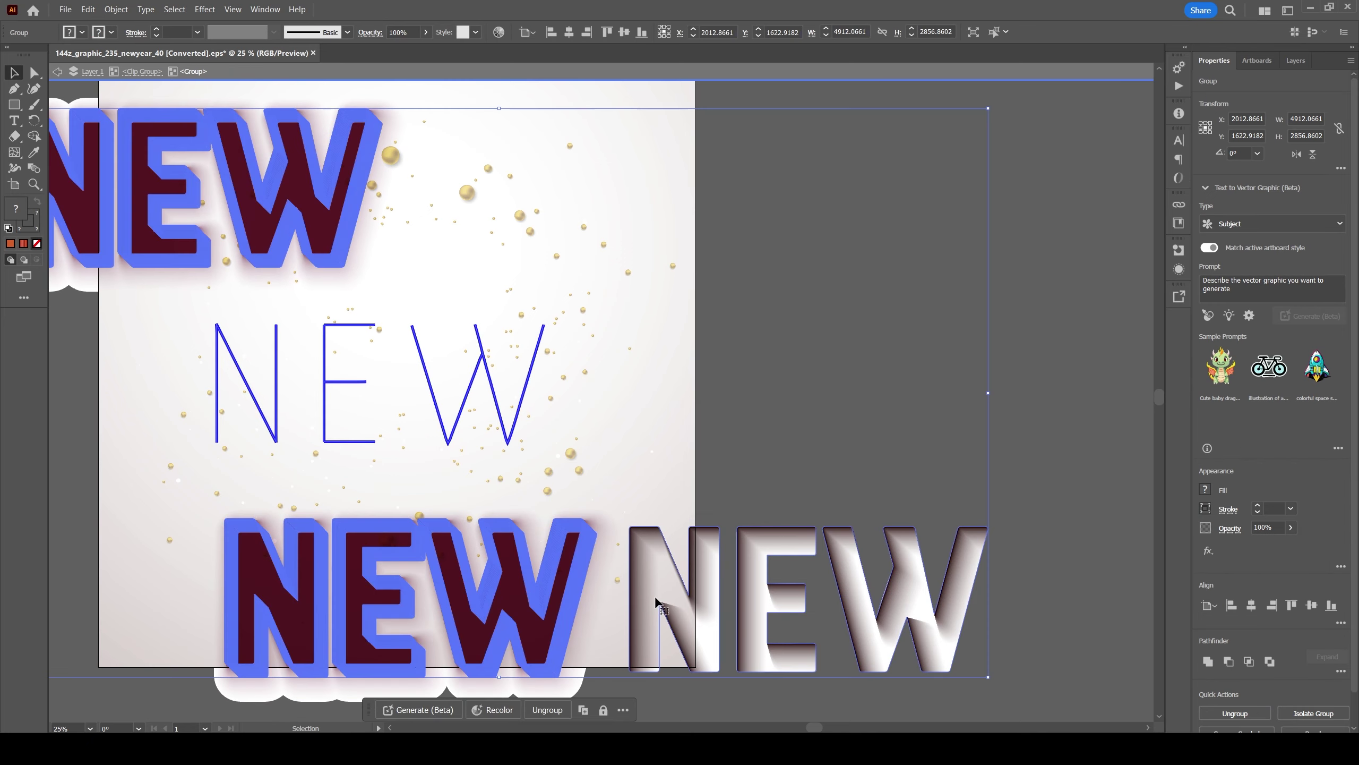
Redo the red gradient-filled NEW letters above the blended lettering, with the W about 890 by 730 px.
{"action": "key", "text": "ctrl+shift+z"}
{"action": "key", "text": "ctrl+shift+z"}
{"action": "key", "text": "ctrl+shift+z"}
{"action": "key", "text": "ctrl+shift+z"}
{"action": "key", "text": "ctrl+shift+z"}
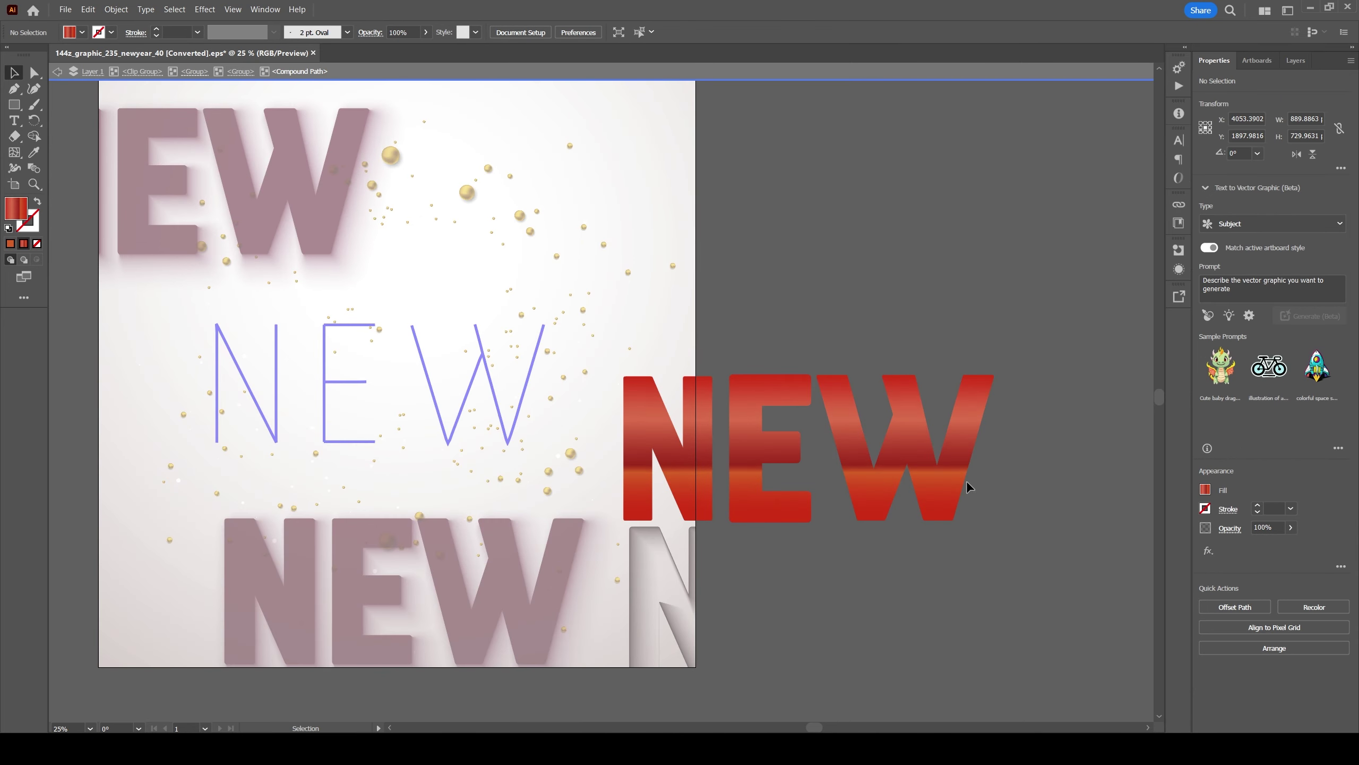
Redo the gradient change that gives the red NEW a lighter upper half and a dark red lower half, and deselect it.
{"action": "key", "text": "ctrl+shift+z"}
{"action": "key", "text": "ctrl+shift+z"}
{"action": "key", "text": "ctrl+shift+z"}
{"action": "key", "text": "ctrl+shift+z"}
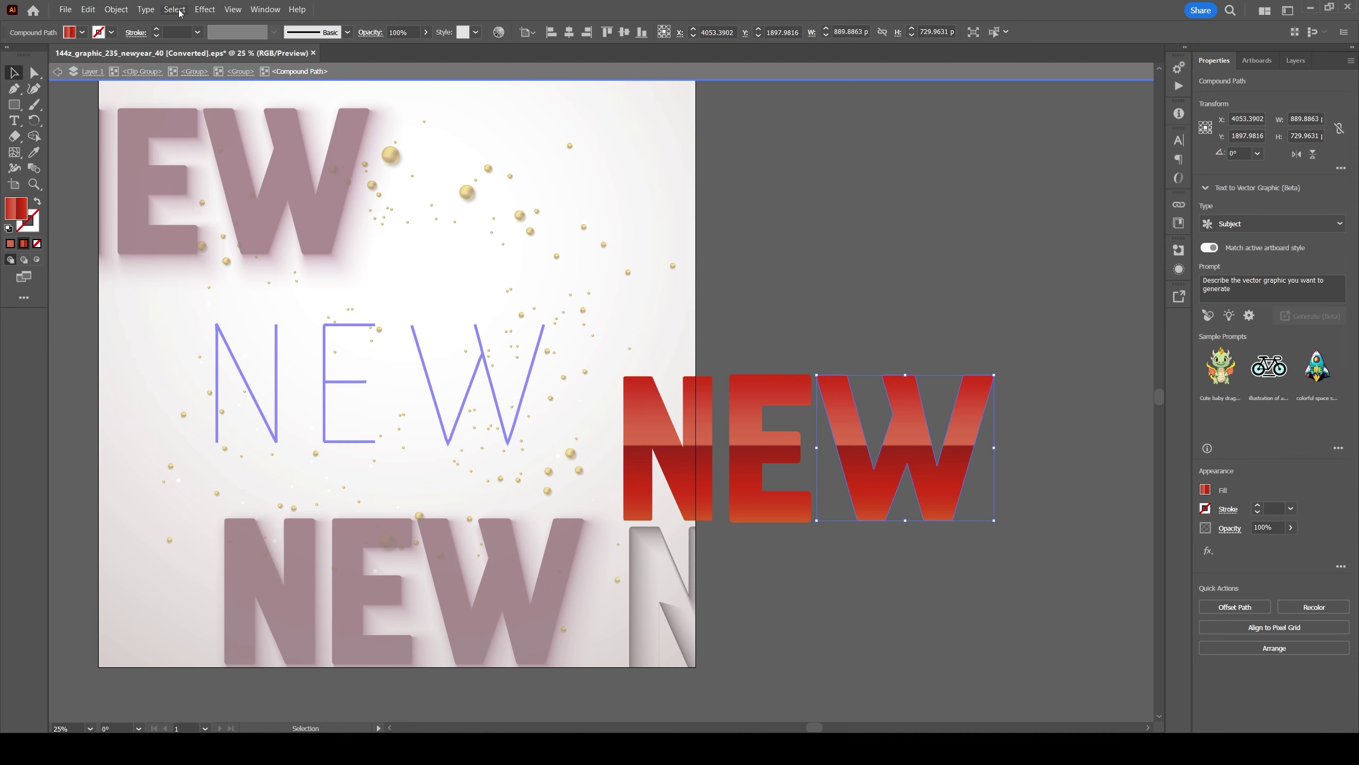
{"action": "key", "text": "Escape"}
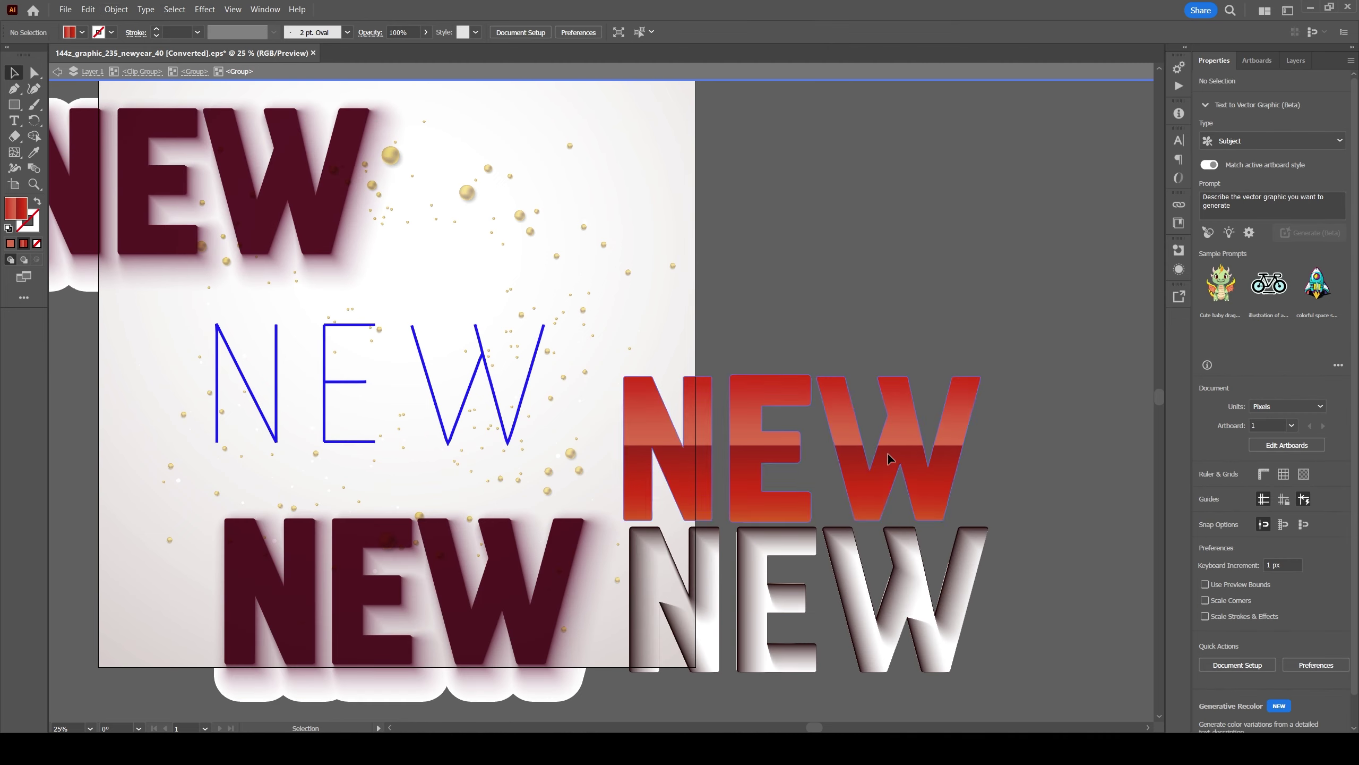
Set up hollow red gradient NEW outlines above the blended lettering and a solid red gradient NEW higher up, about 723 px tall.
{"action": "double_click", "coordinate": [653, 434]}
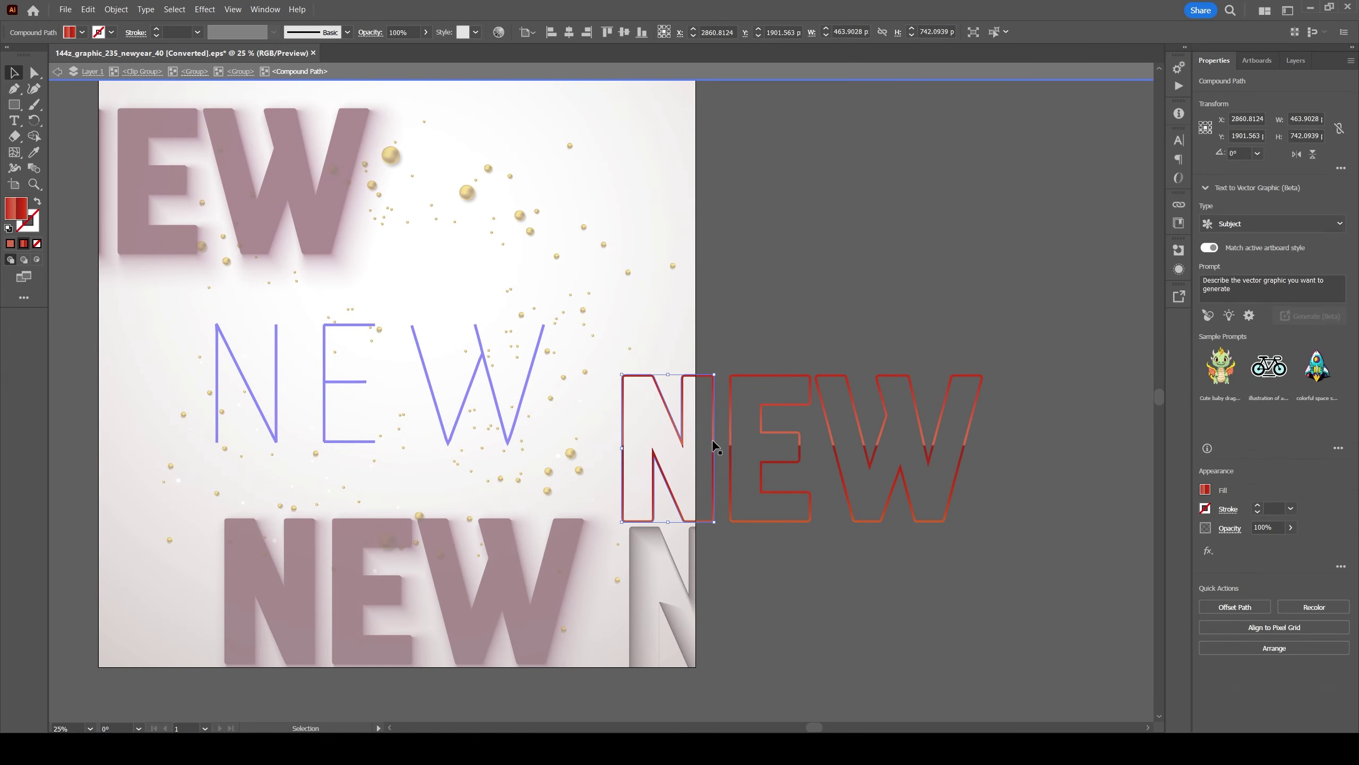
{"action": "key", "text": "ctrl+v"}
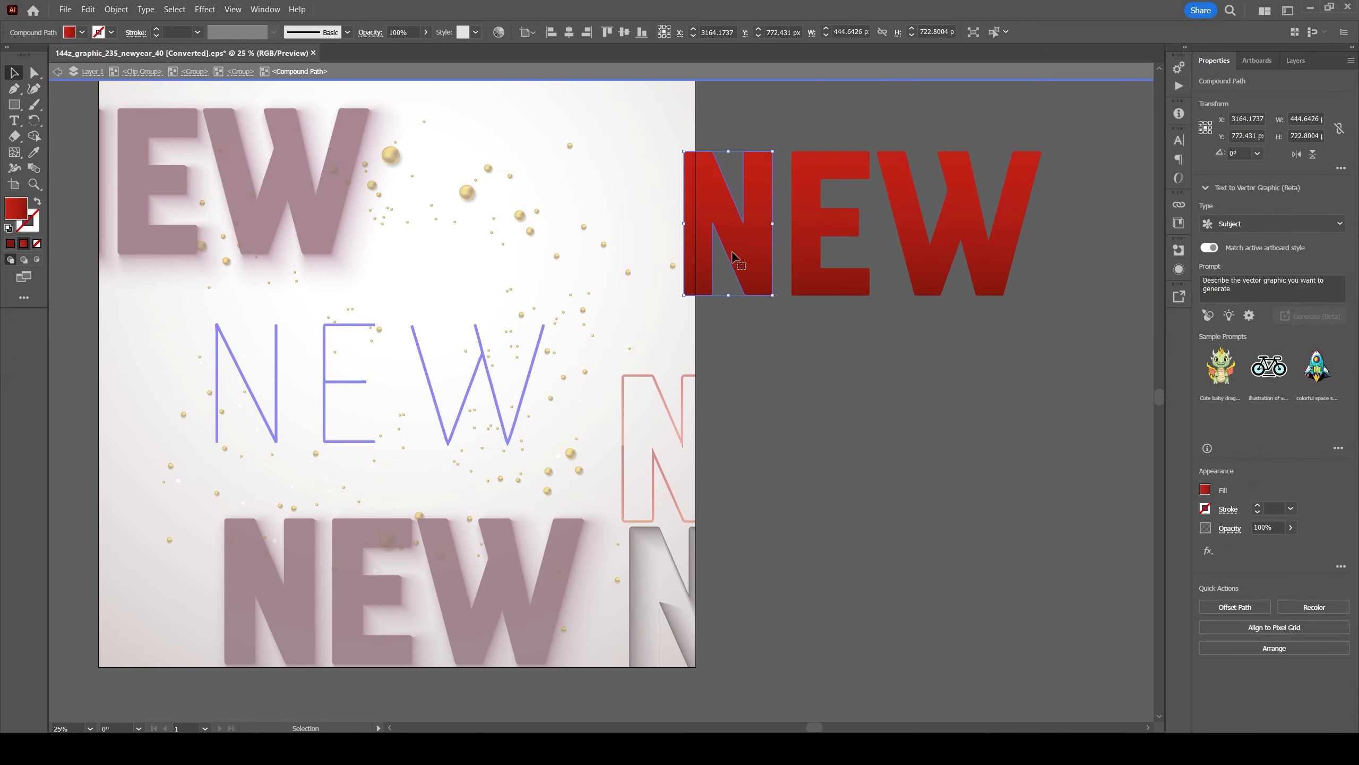
Create dark red NEW letters about 742 px tall, starting with the N at the artboard's edge.
{"action": "key", "text": "Delete"}
{"action": "key", "text": "ctrl+z"}
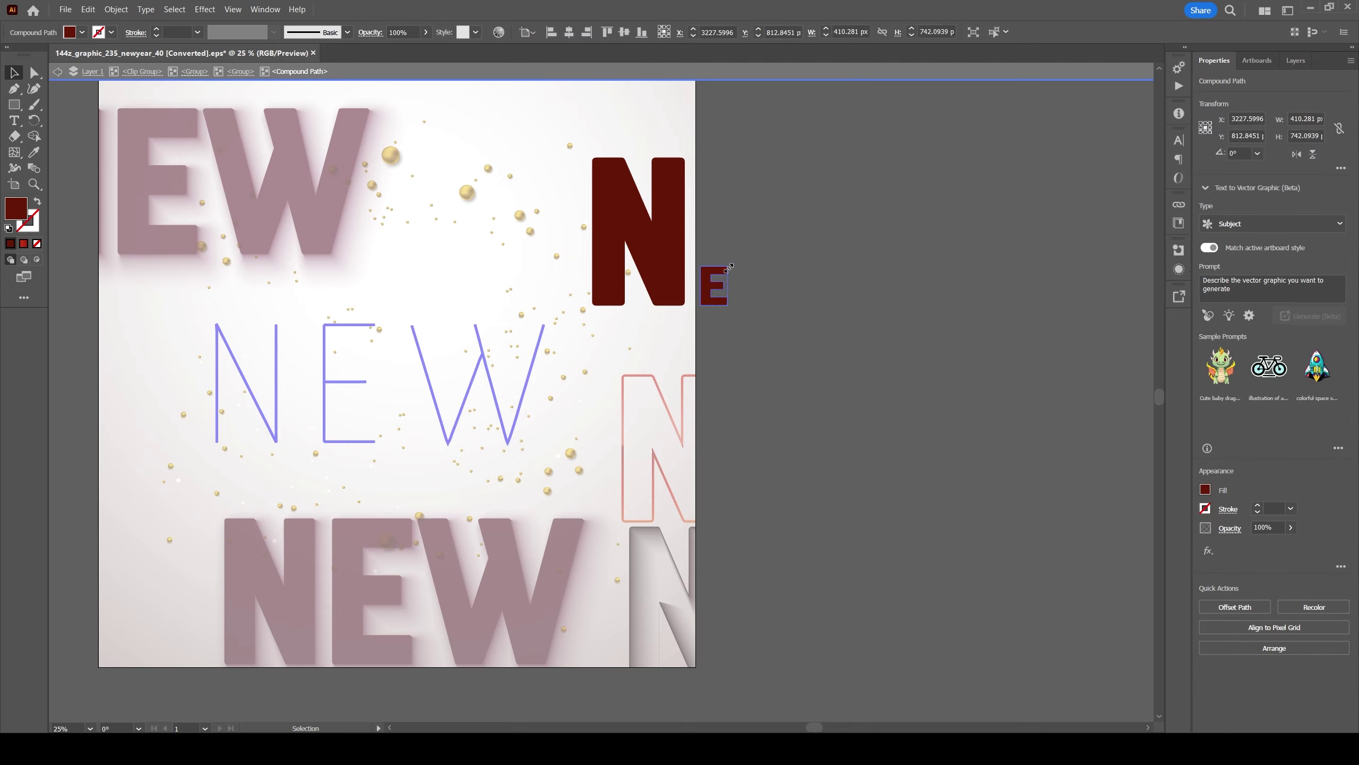
{"action": "double_click", "coordinate": [654, 282]}
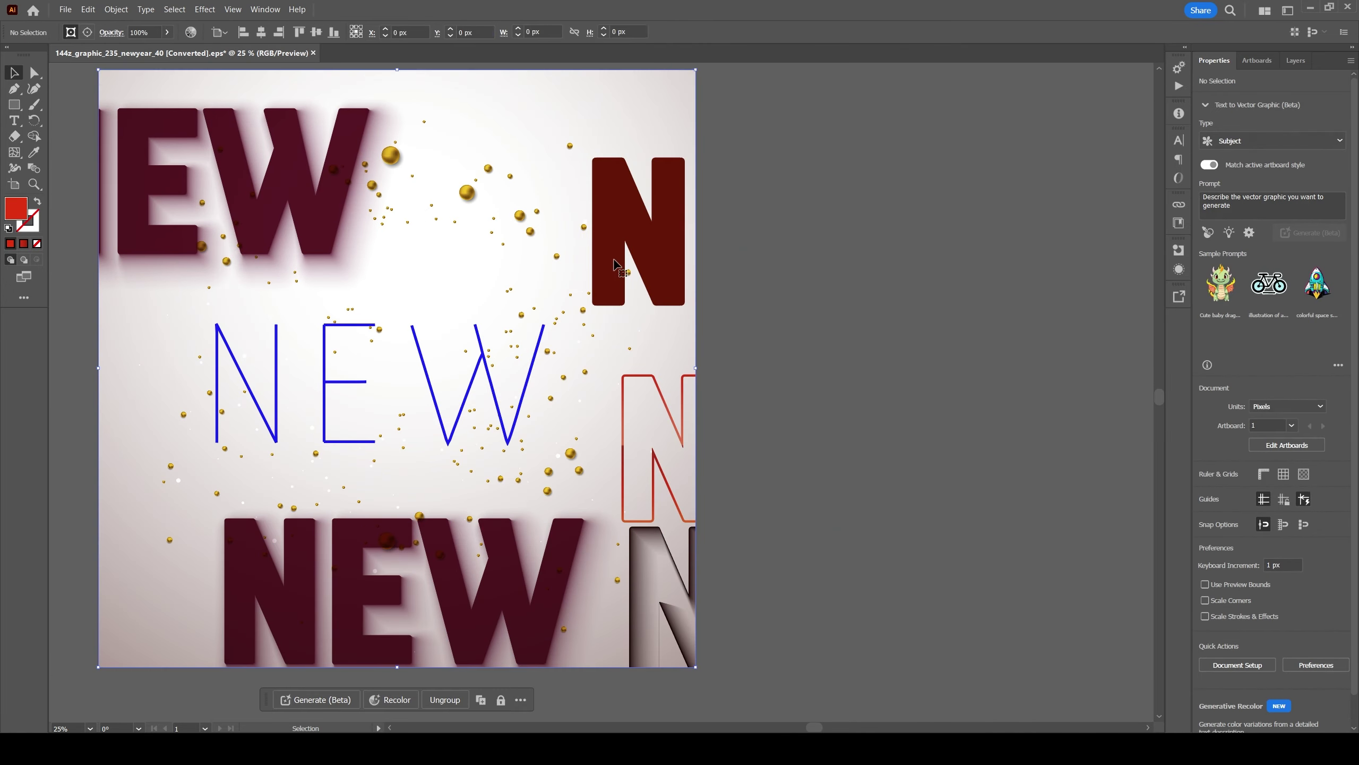
Create a bright red NEW of about 1805 by 742 px and place it slightly lower, overlapping the dark red NEW.
{"action": "left_click", "coordinate": [758, 348]}
{"action": "left_click_drag", "start_coordinate": [765, 333], "coordinate": [653, 204]}
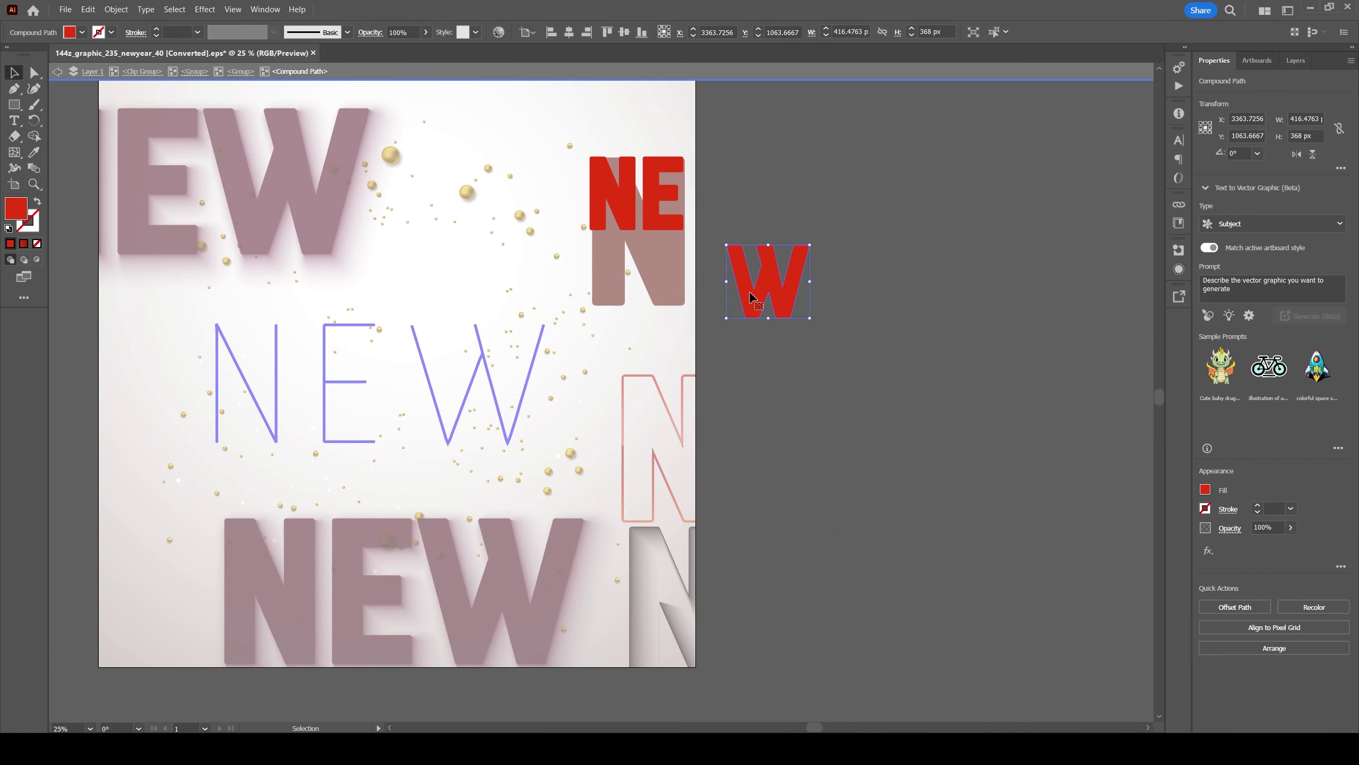
{"action": "key", "text": "ctrl+z"}
{"action": "key", "text": "ctrl+z"}
{"action": "left_click_drag", "start_coordinate": [707, 243], "coordinate": [719, 348]}
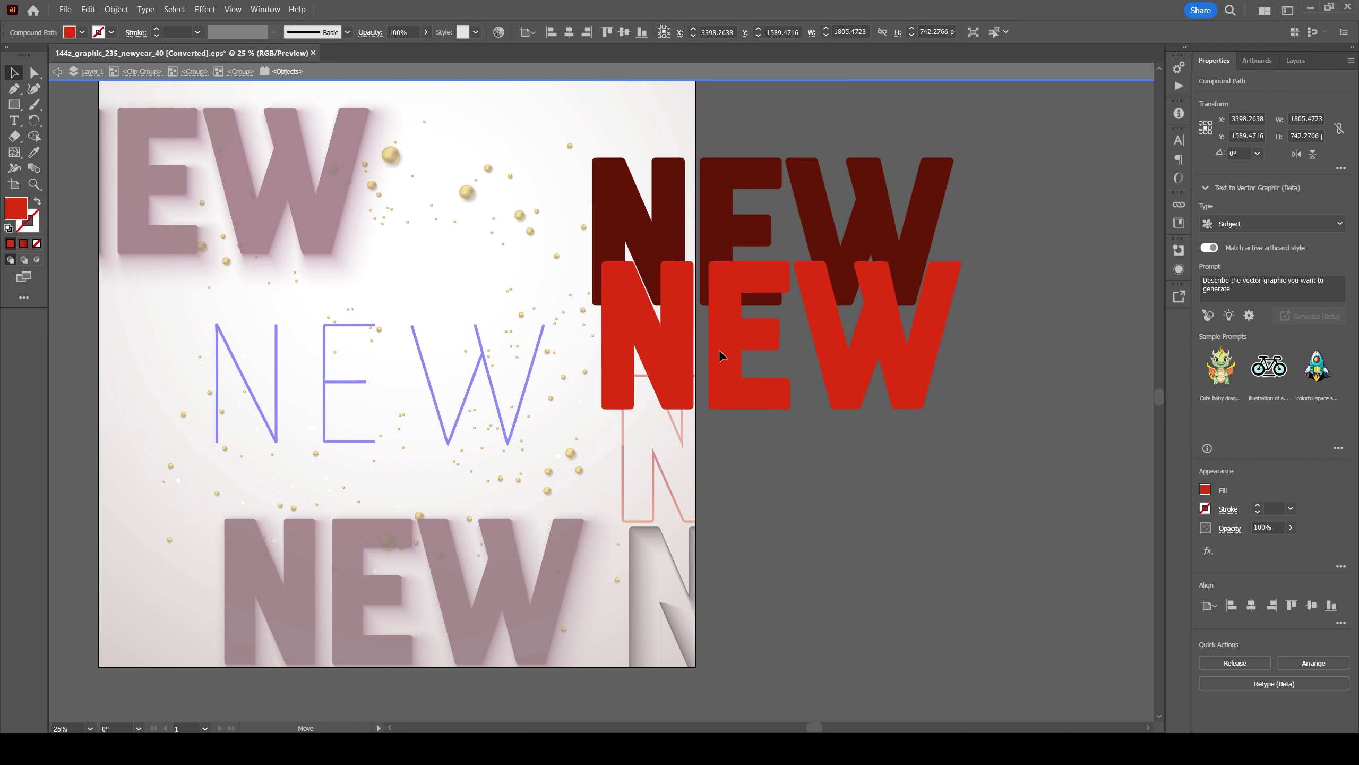
Align the bright red NEW with the dark red NEW and blend the two into extruded lettering.
{"action": "key", "text": "ctrl+z"}
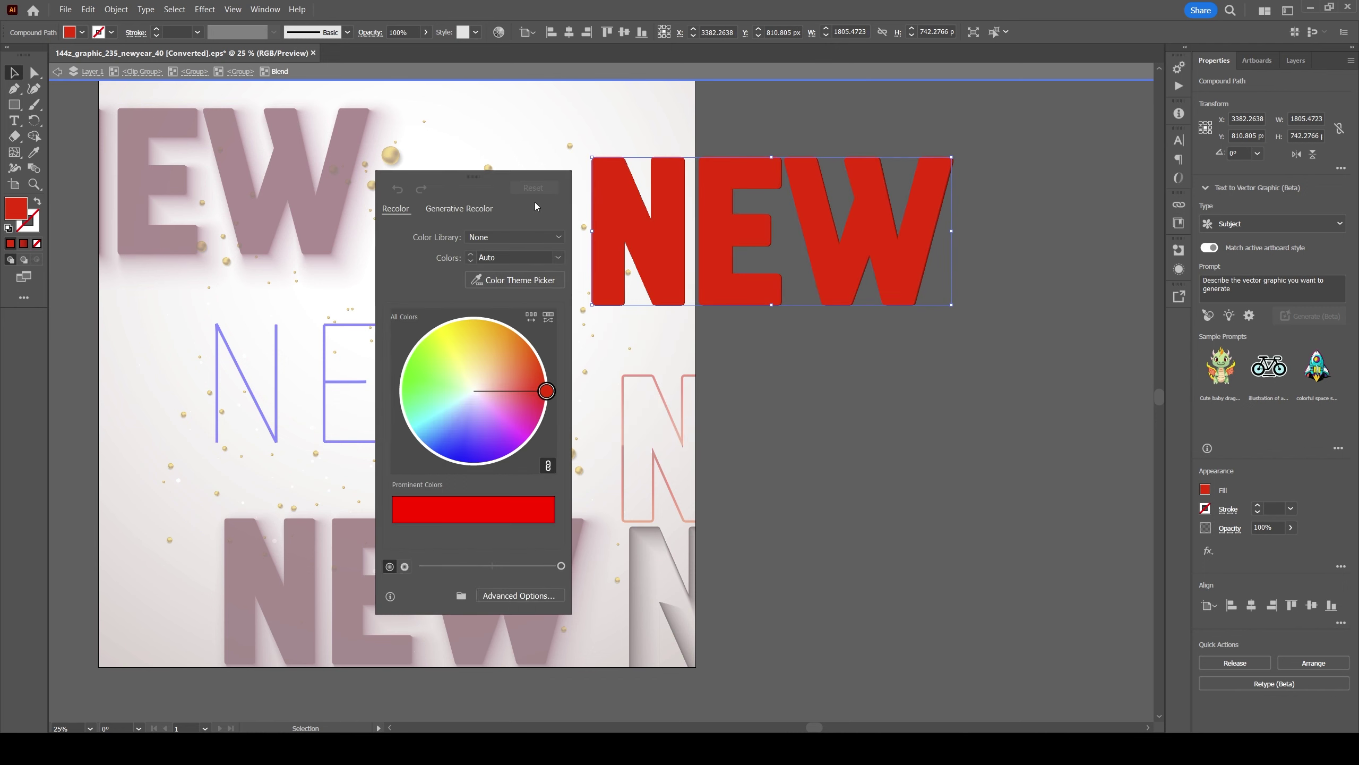
{"action": "key", "text": "Escape"}
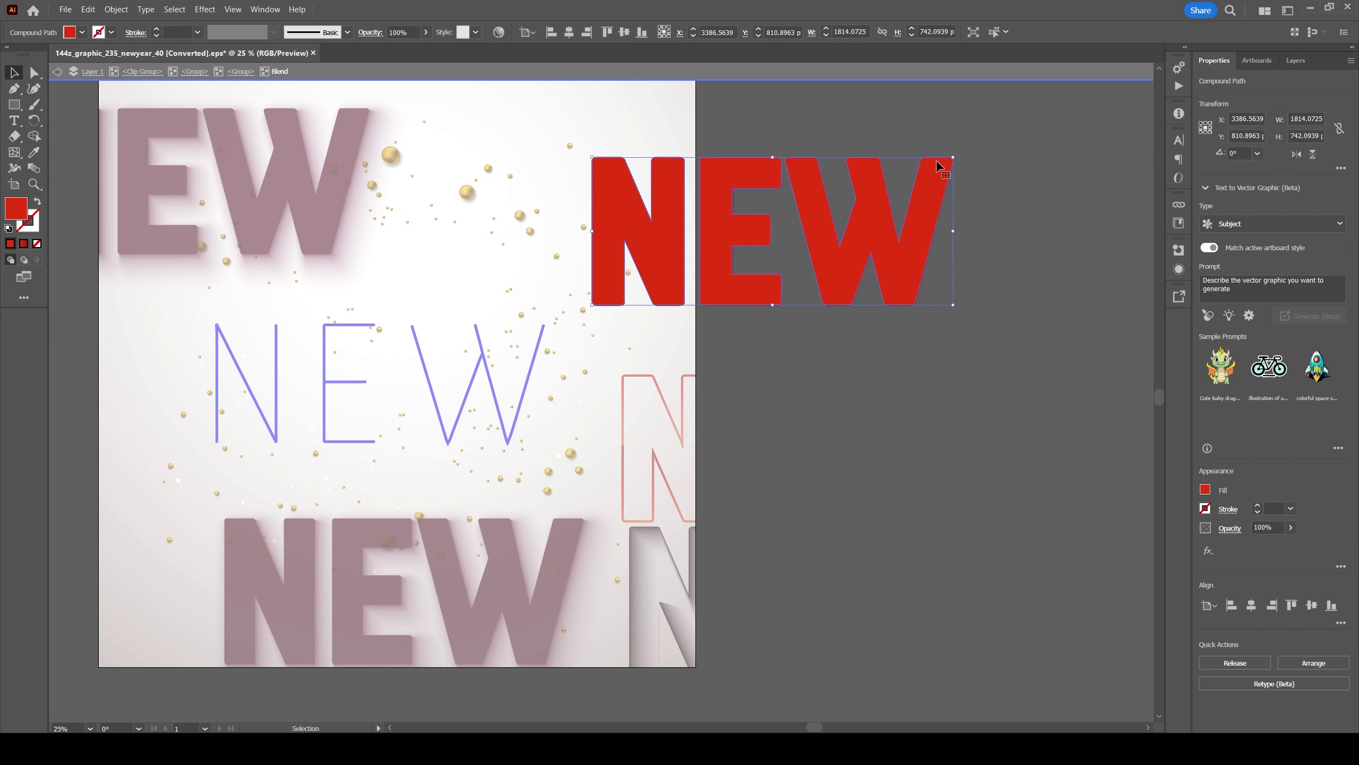
{"action": "double_click", "coordinate": [867, 340]}
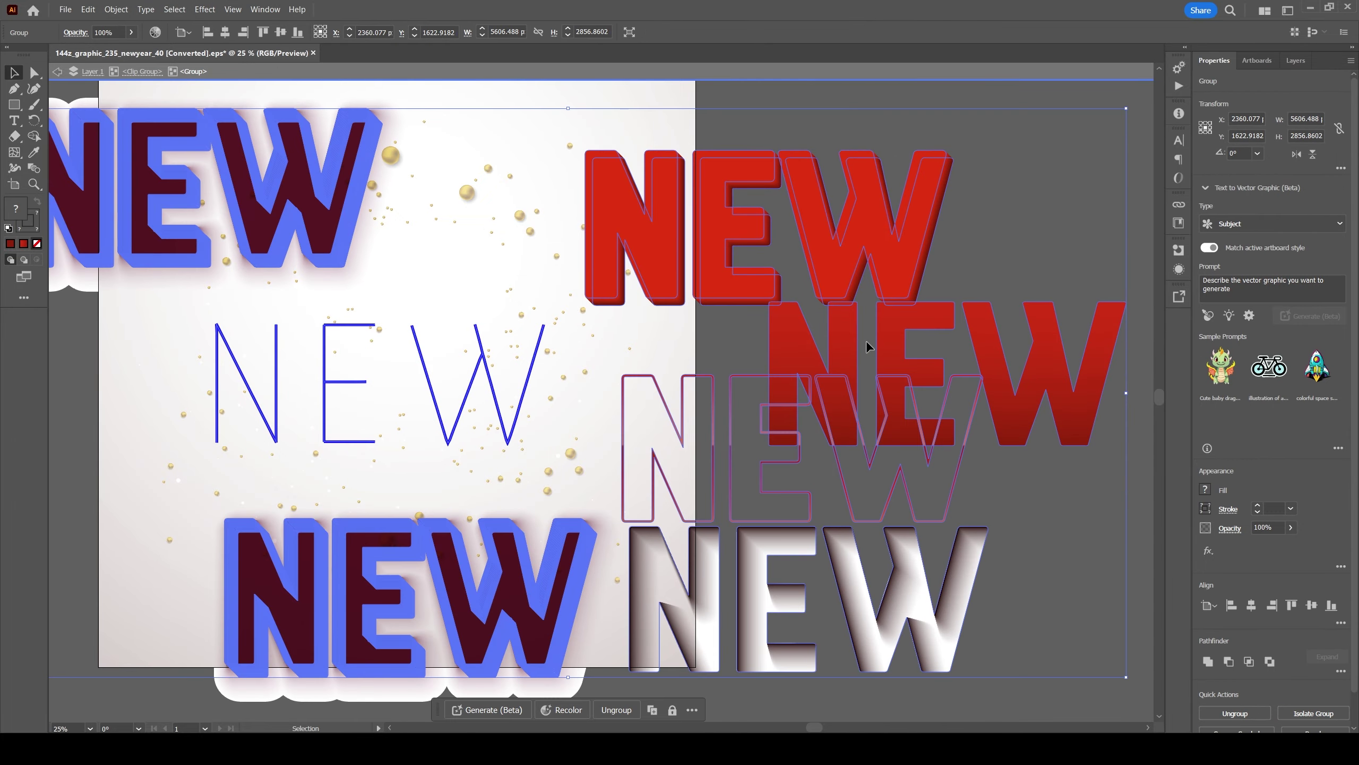
Stack the shadowed, blended and red gradient NEW lettering in the middle of the artboard.
{"action": "key", "text": "Escape"}
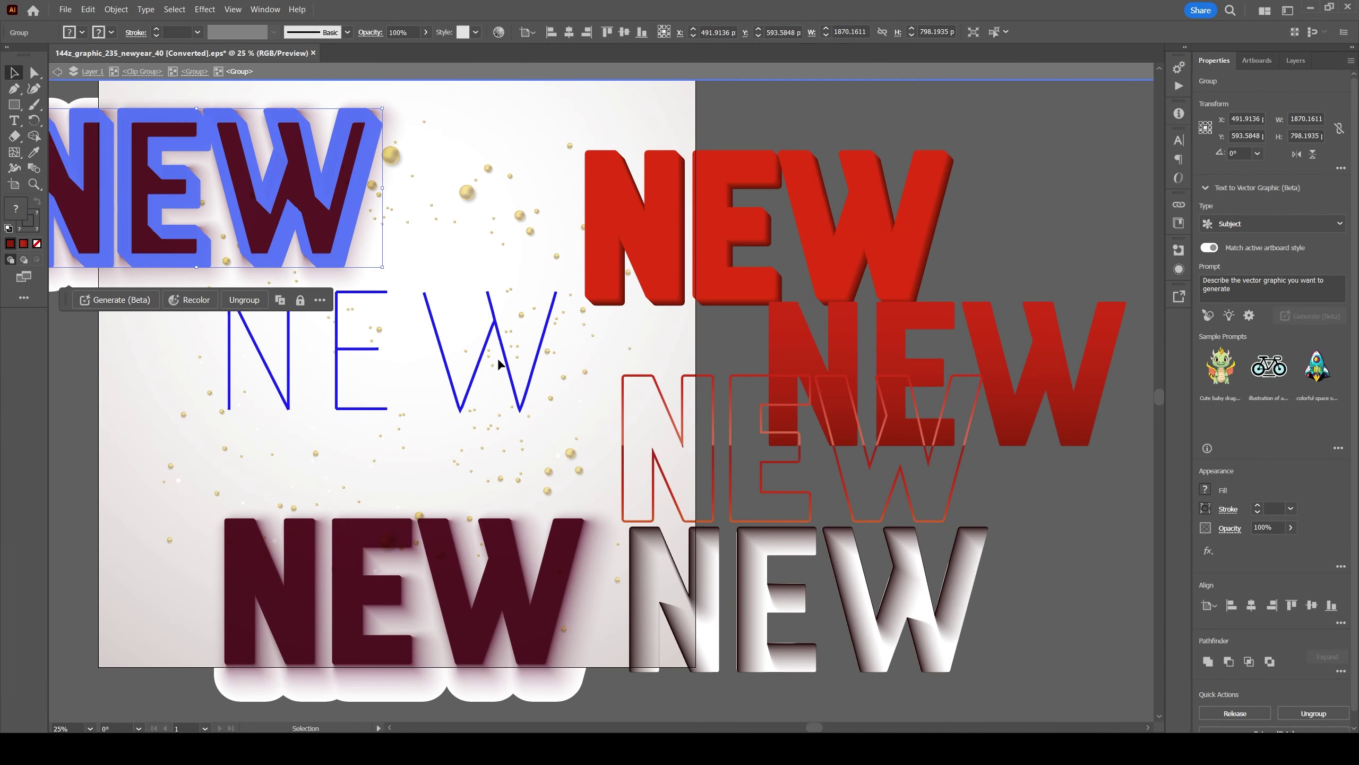
{"action": "left_click_drag", "start_coordinate": [492, 593], "coordinate": [493, 363]}
{"action": "key", "text": "Delete"}
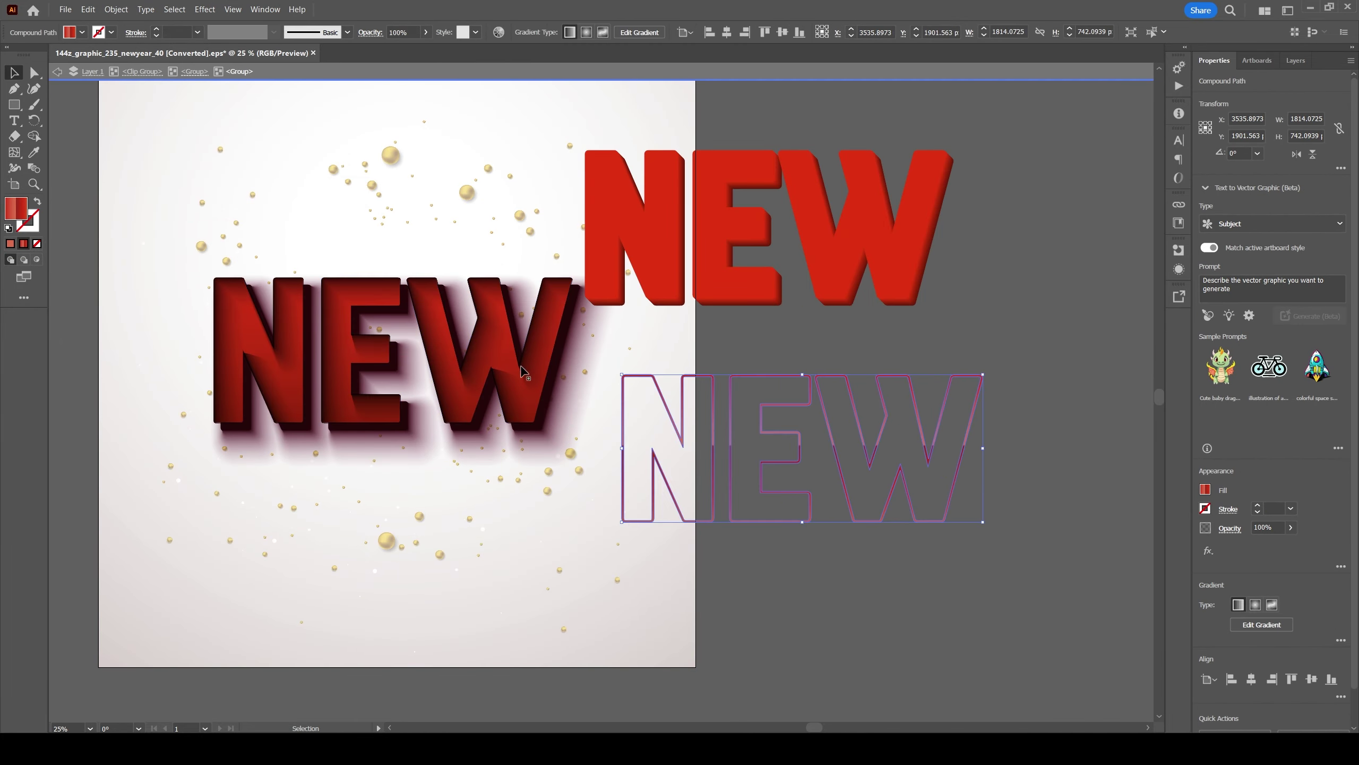
Place the gradient outline and the extruded red NEW onto the stacked lettering on the artboard.
{"action": "left_click_drag", "start_coordinate": [965, 425], "coordinate": [874, 401]}
{"action": "left_click", "coordinate": [635, 322]}
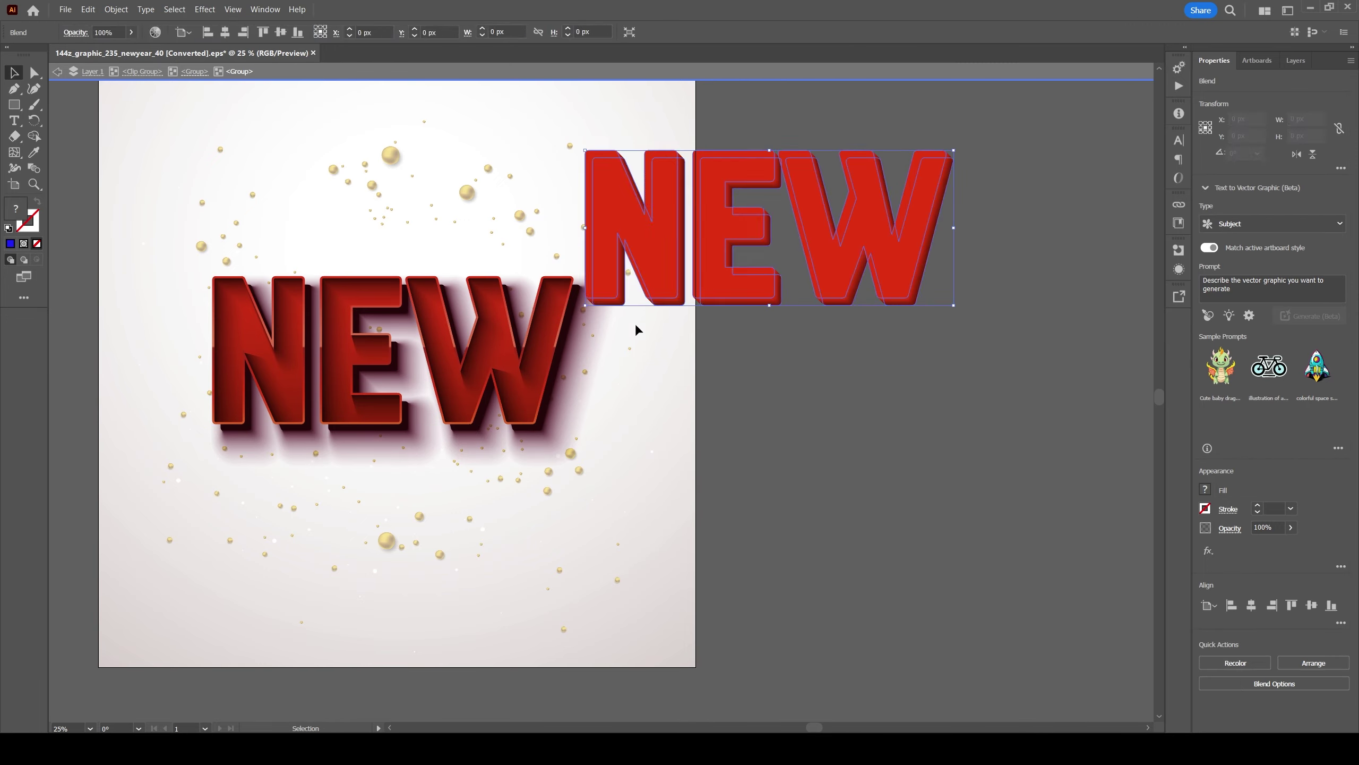
{"action": "left_click_drag", "start_coordinate": [635, 323], "coordinate": [266, 452]}
{"action": "left_click", "coordinate": [508, 300]}
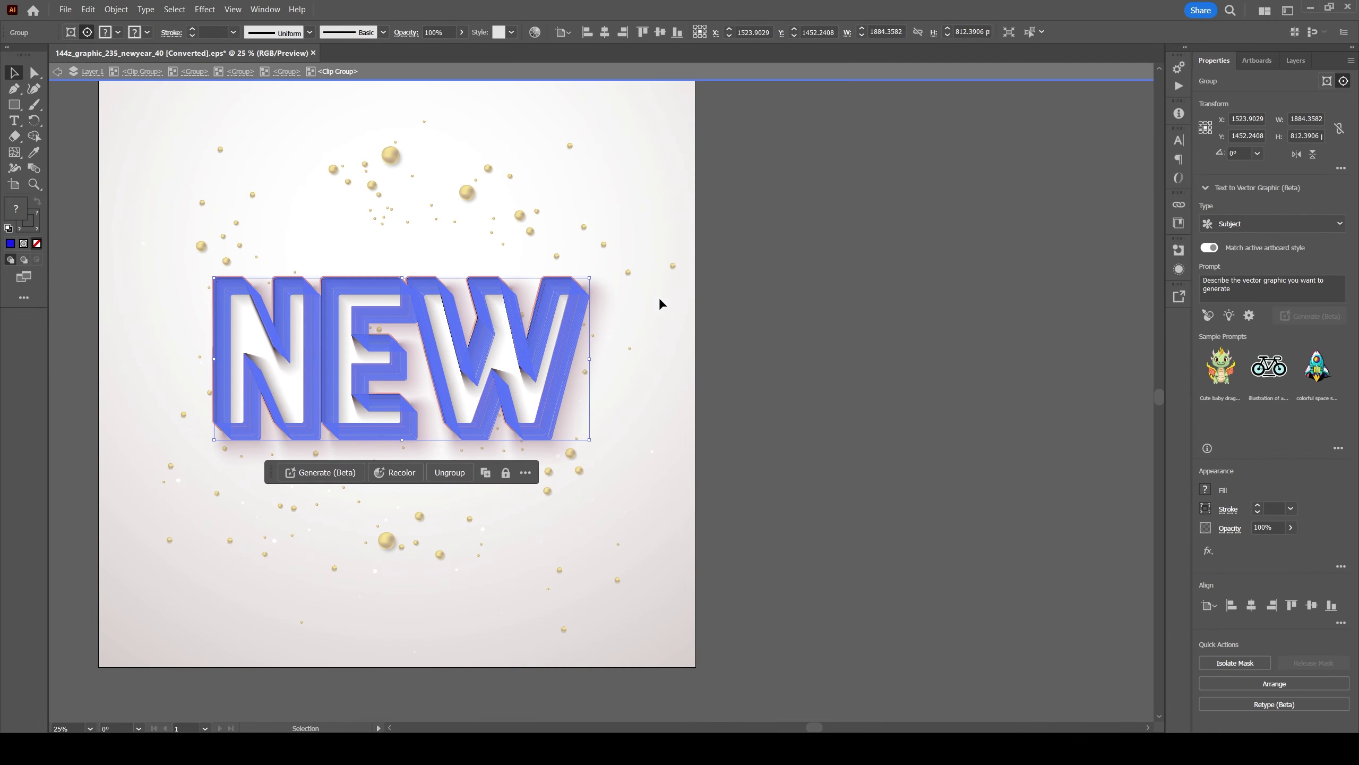
Set up thin NEW letter outlines off the artboard beside the extruded red lettering.
{"action": "key", "text": "Delete"}
{"action": "double_click", "coordinate": [519, 373]}
{"action": "key", "text": "ctrl+z"}
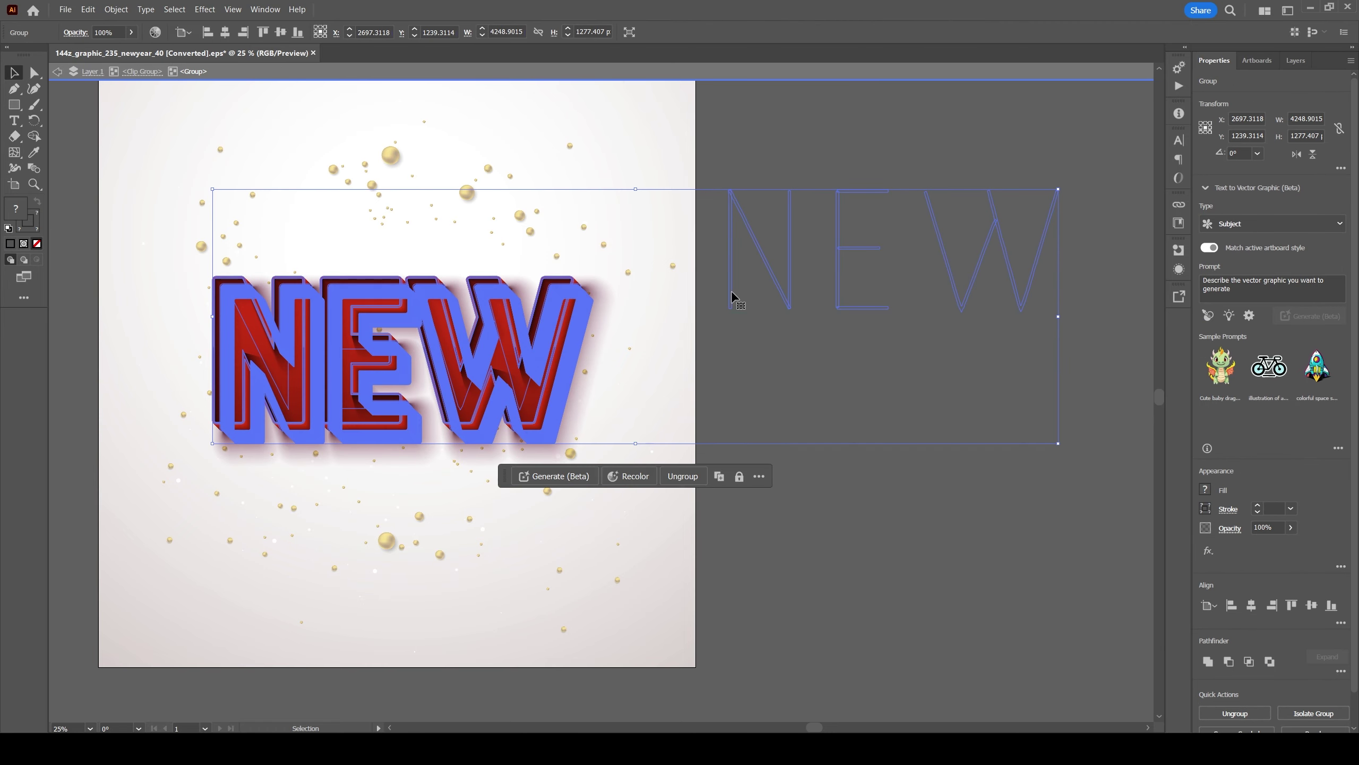
Create a light grey gradient ring about 159 px across with 92% opacity, off the artboard.
{"action": "key", "text": "ctrl+z"}
{"action": "scroll", "coordinate": [525, 316], "scroll_direction": "up", "scroll_amount": 5}
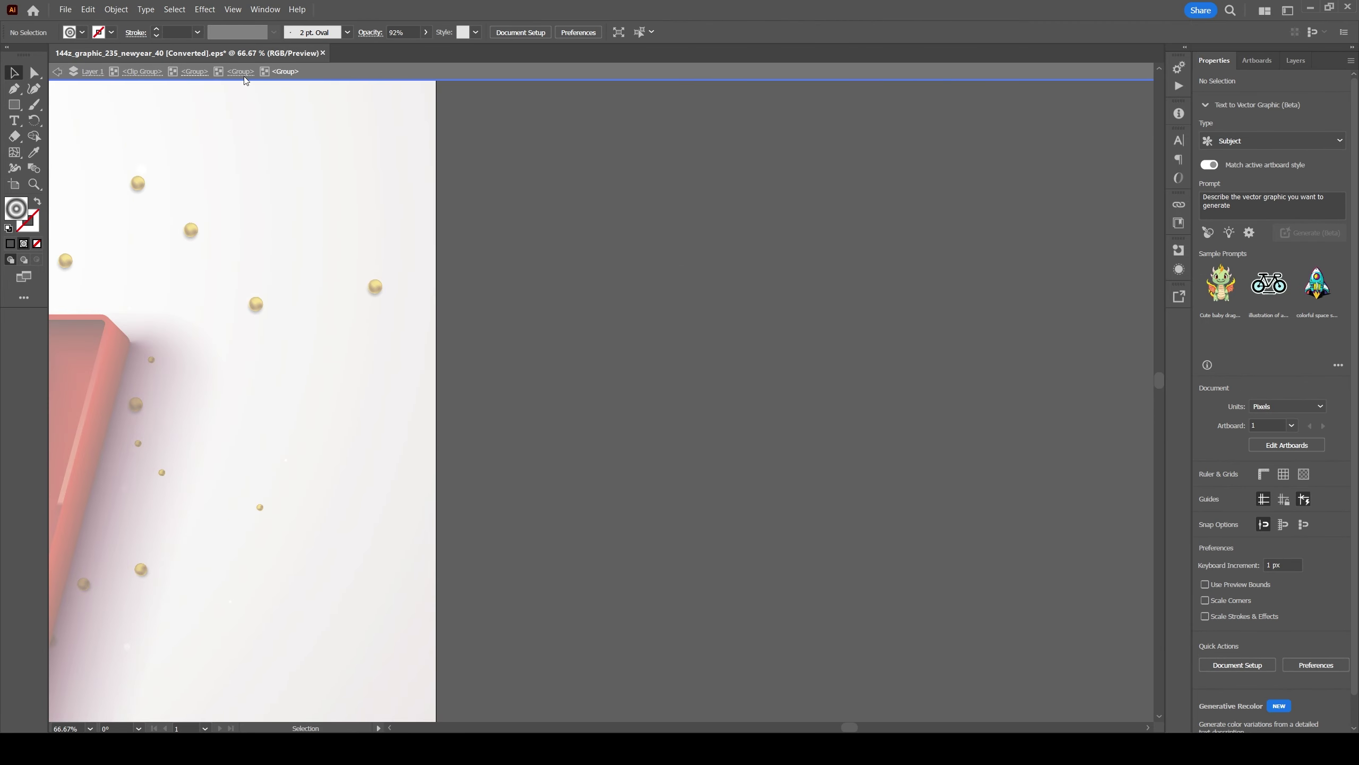
{"action": "left_click", "coordinate": [616, 328]}
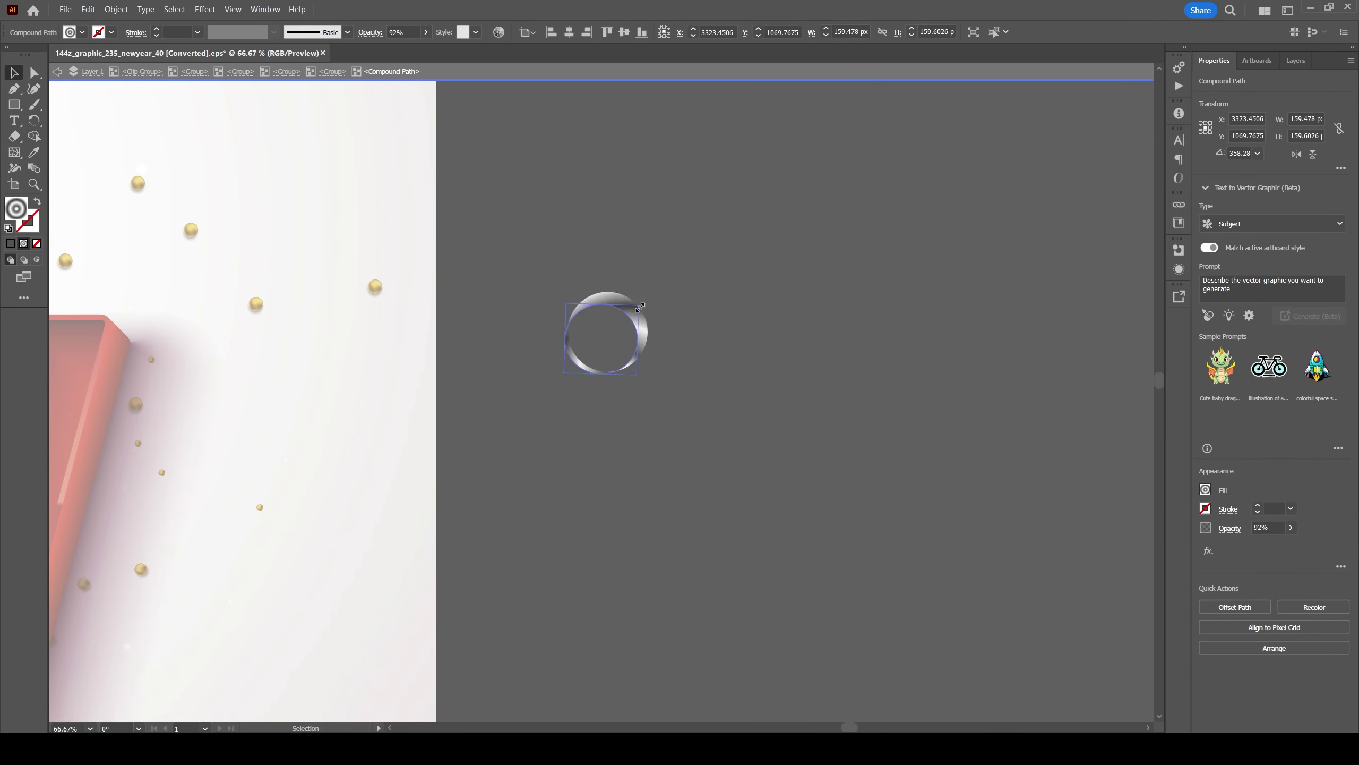
Draw a closed curved path of about 211 by 215 px with a dark radial gradient fill over the ring.
{"action": "key", "text": "p"}
{"action": "key", "text": "Delete"}
{"action": "left_click_drag", "start_coordinate": [565, 341], "coordinate": [565, 354]}
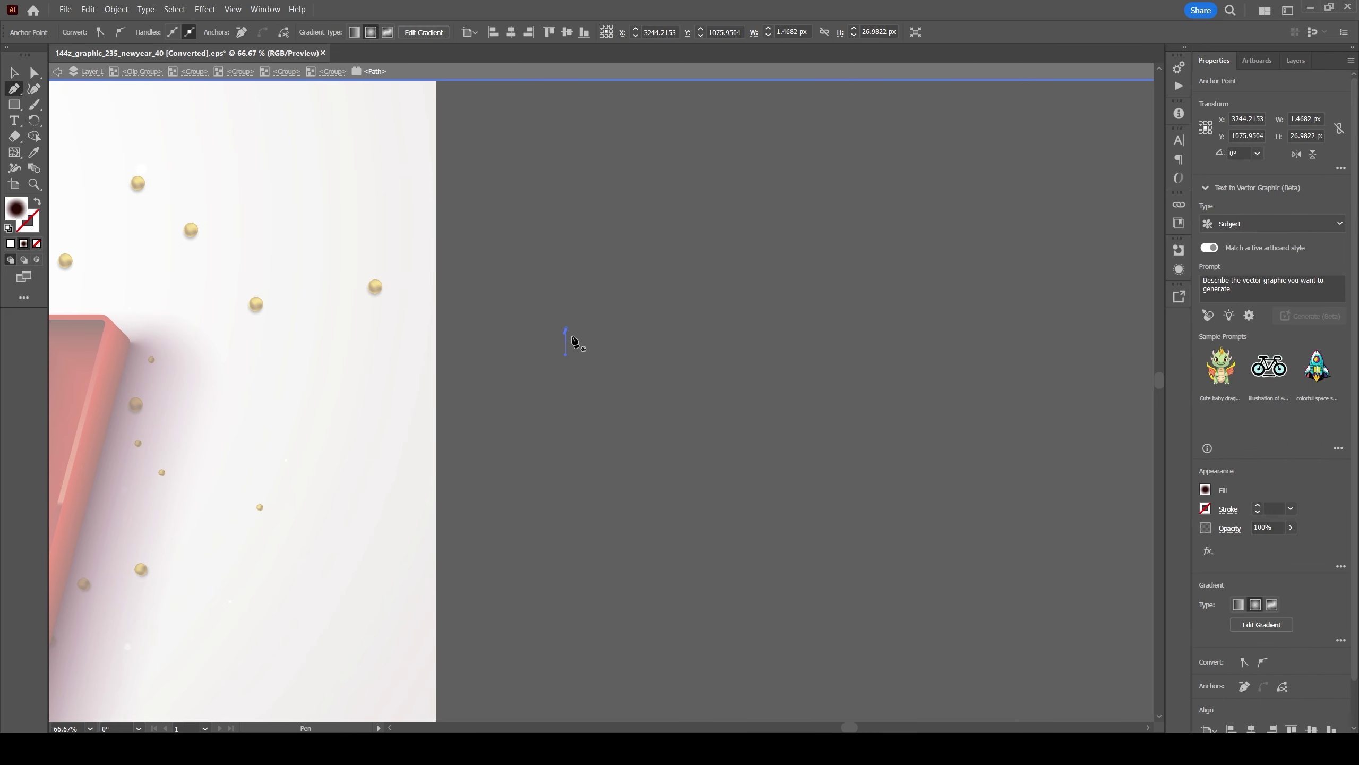
{"action": "scroll", "coordinate": [652, 339], "scroll_direction": "down", "scroll_amount": 3}
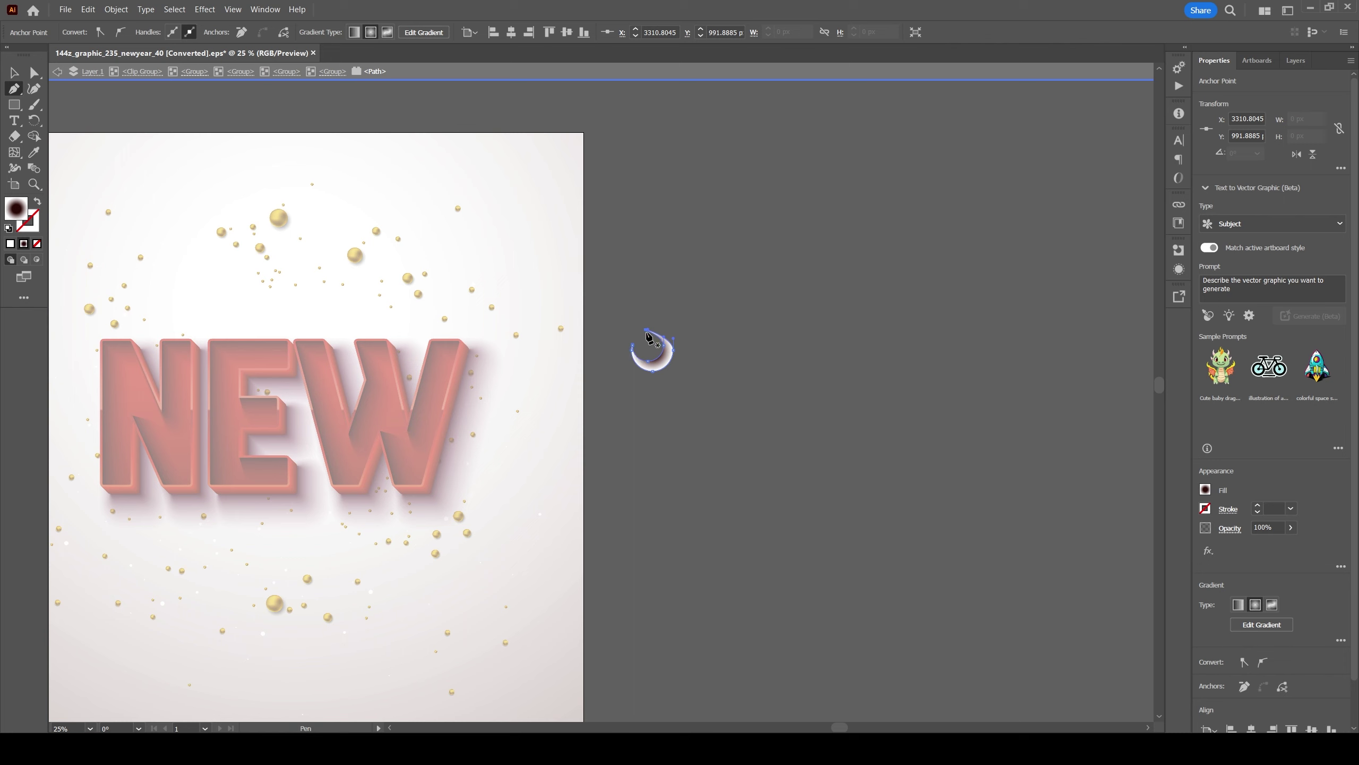
{"action": "key", "text": "v"}
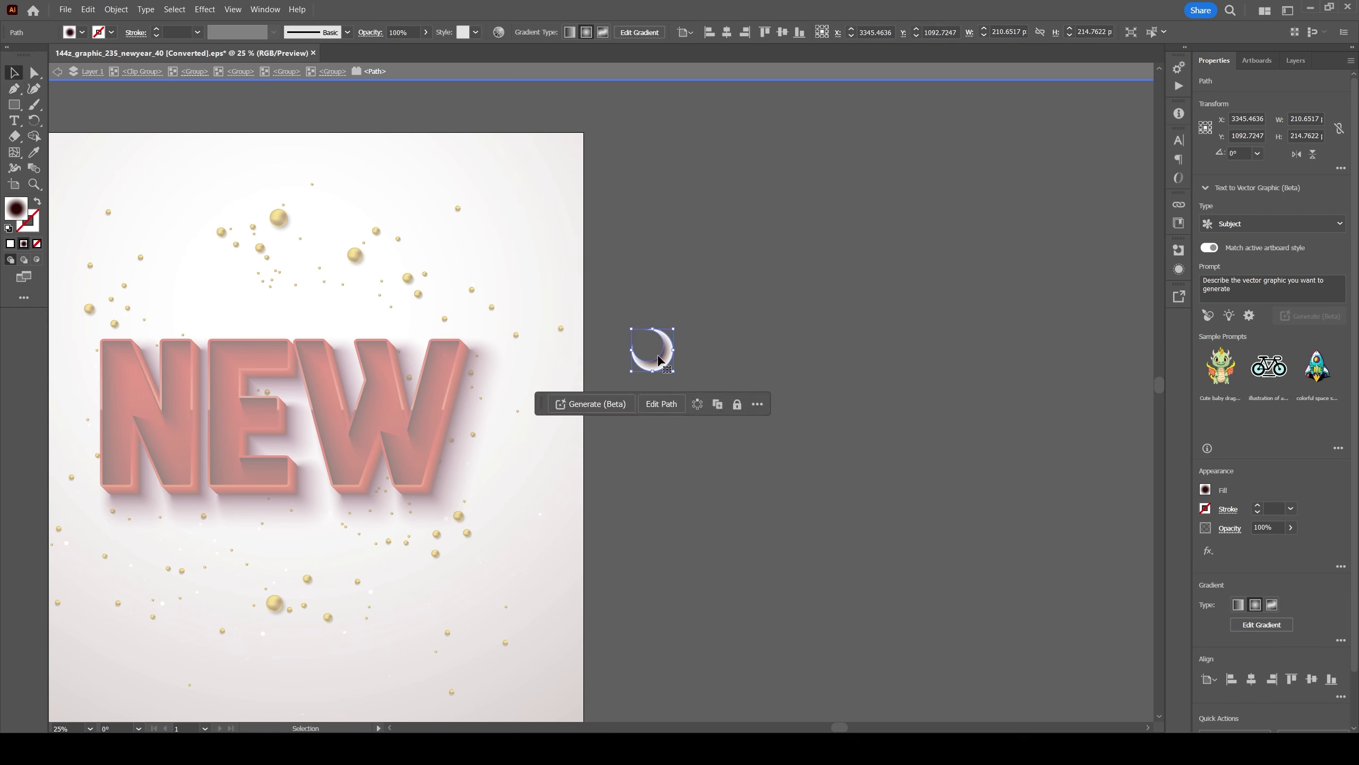
Add white highlight shapes of about 161 by 180 px in total on the round bulb shape.
{"action": "left_click", "coordinate": [309, 103]}
{"action": "key", "text": "ctrl+z"}
{"action": "key", "text": "ctrl+z"}
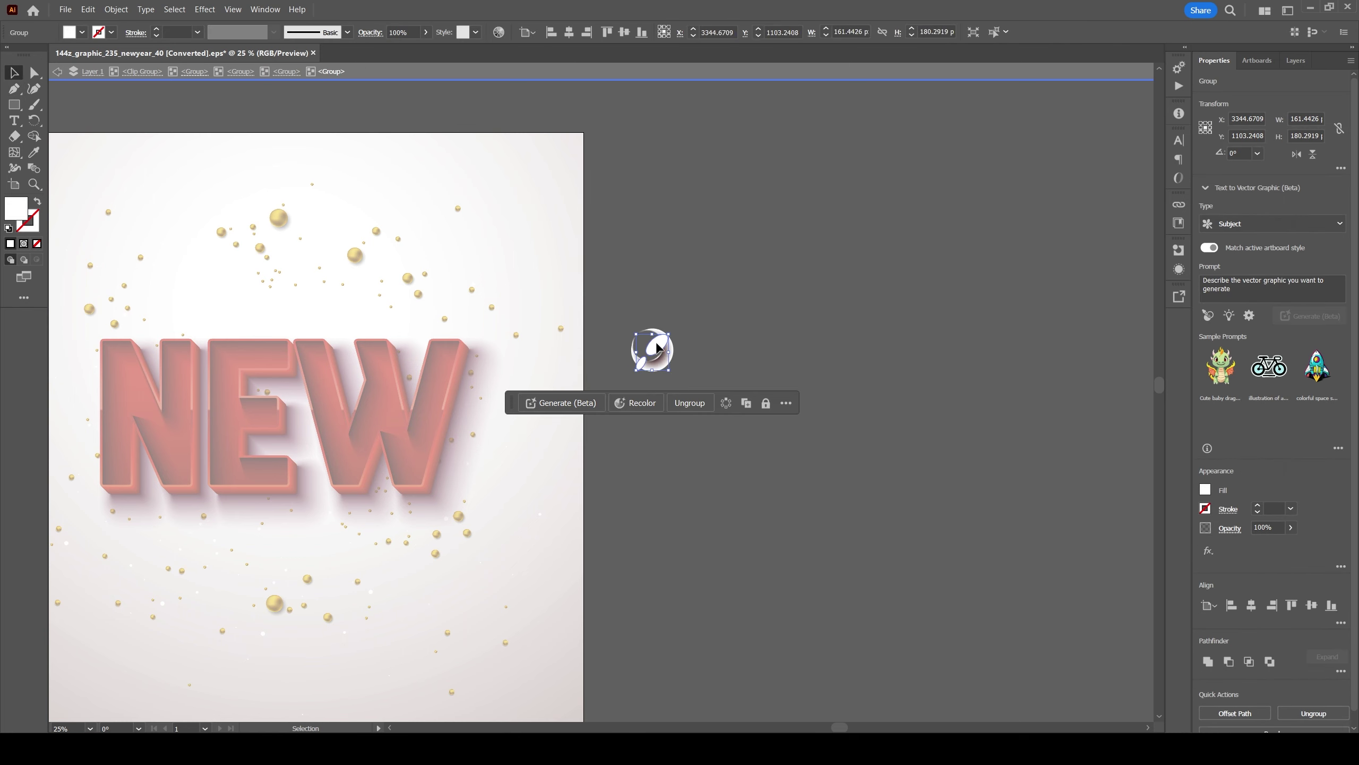
Set up the bulb's outer glow path of about 469 by 459 px with an orange-to-black radial gradient.
{"action": "key", "text": "ctrl+z"}
{"action": "key", "text": "ctrl+z"}
{"action": "key", "text": "ctrl+z"}
{"action": "key", "text": "ctrl+z"}
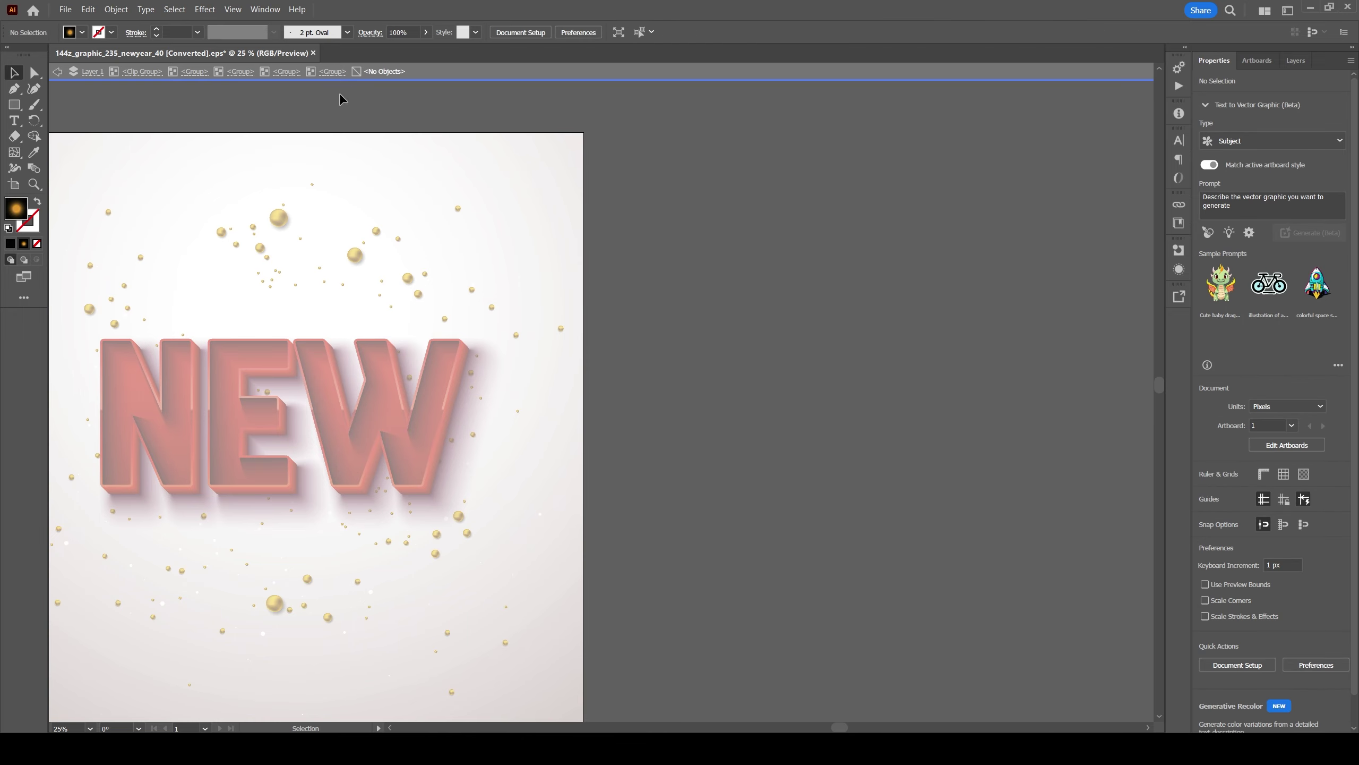
{"action": "key", "text": "ctrl+z"}
{"action": "key", "text": "ctrl+shift+z"}
{"action": "key", "text": "ctrl+shift+z"}
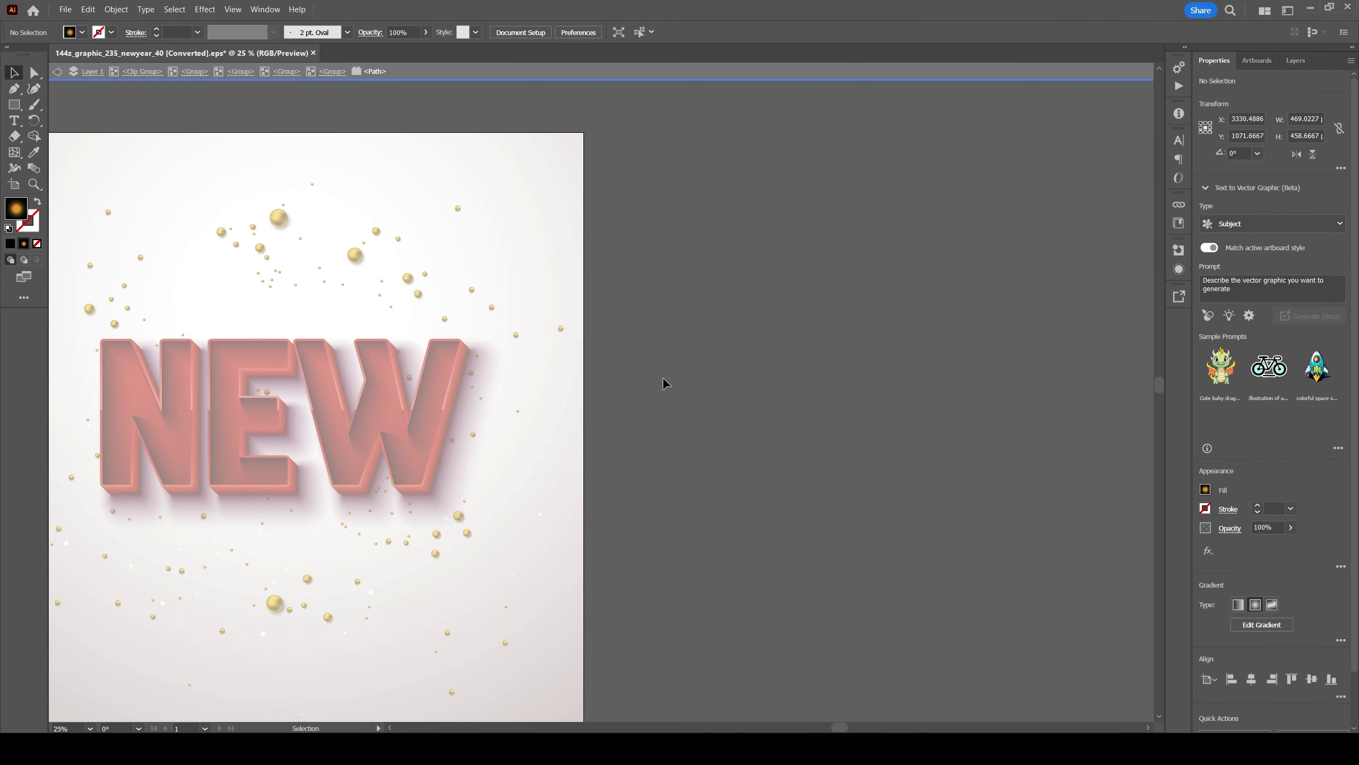
Redo the orange-to-black radial gradient circle about 416 px across, centred at about X 3323, Y 1070 px.
{"action": "key", "text": "ctrl+z"}
{"action": "key", "text": "ctrl+shift+z"}
{"action": "key", "text": "ctrl+shift+z"}
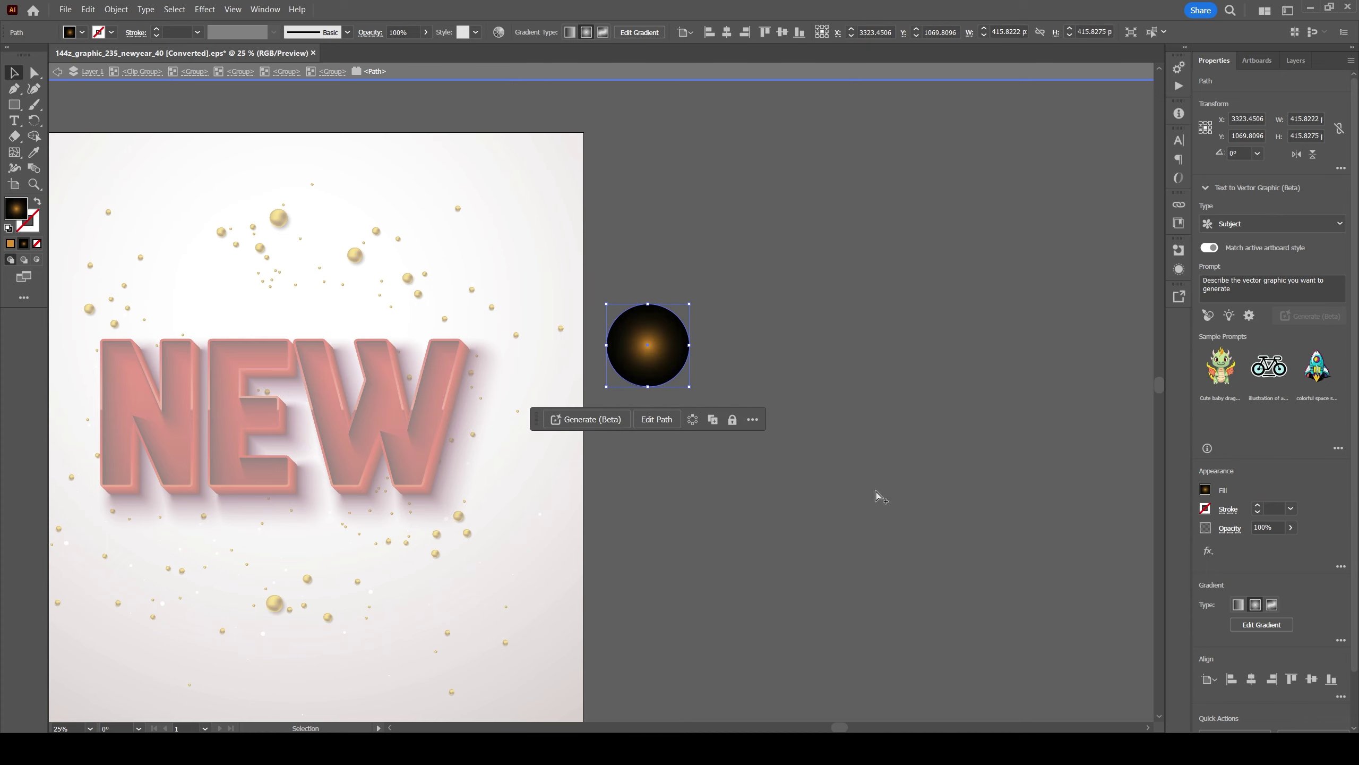
Set up a red-to-black radial gradient circle about 297 px across, centred at about X 3323, Y 1070 px.
{"action": "key", "text": "ctrl+z"}
{"action": "key", "text": "ctrl+shift+z"}
{"action": "key", "text": "ctrl+z"}
{"action": "key", "text": "ctrl+z"}
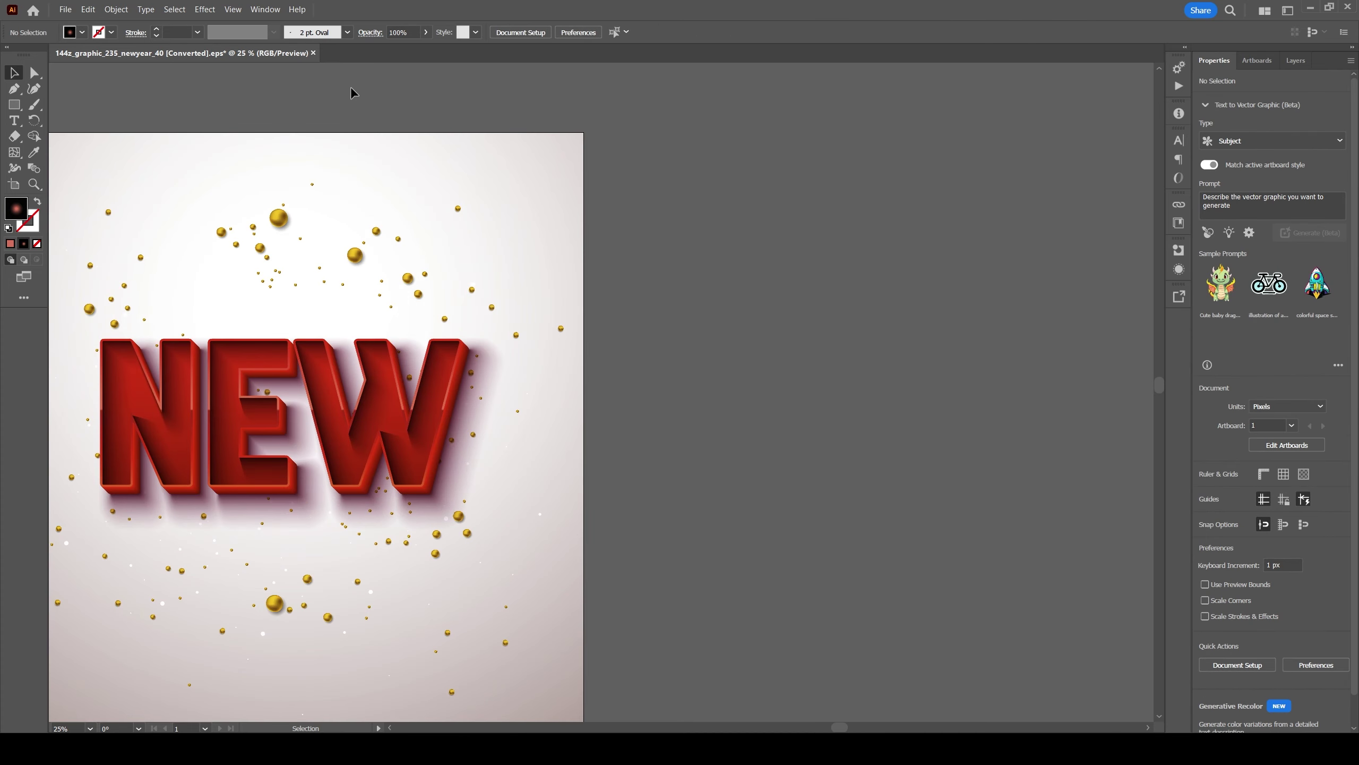
{"action": "key", "text": "ctrl+shift+z"}
{"action": "left_click", "coordinate": [665, 345]}
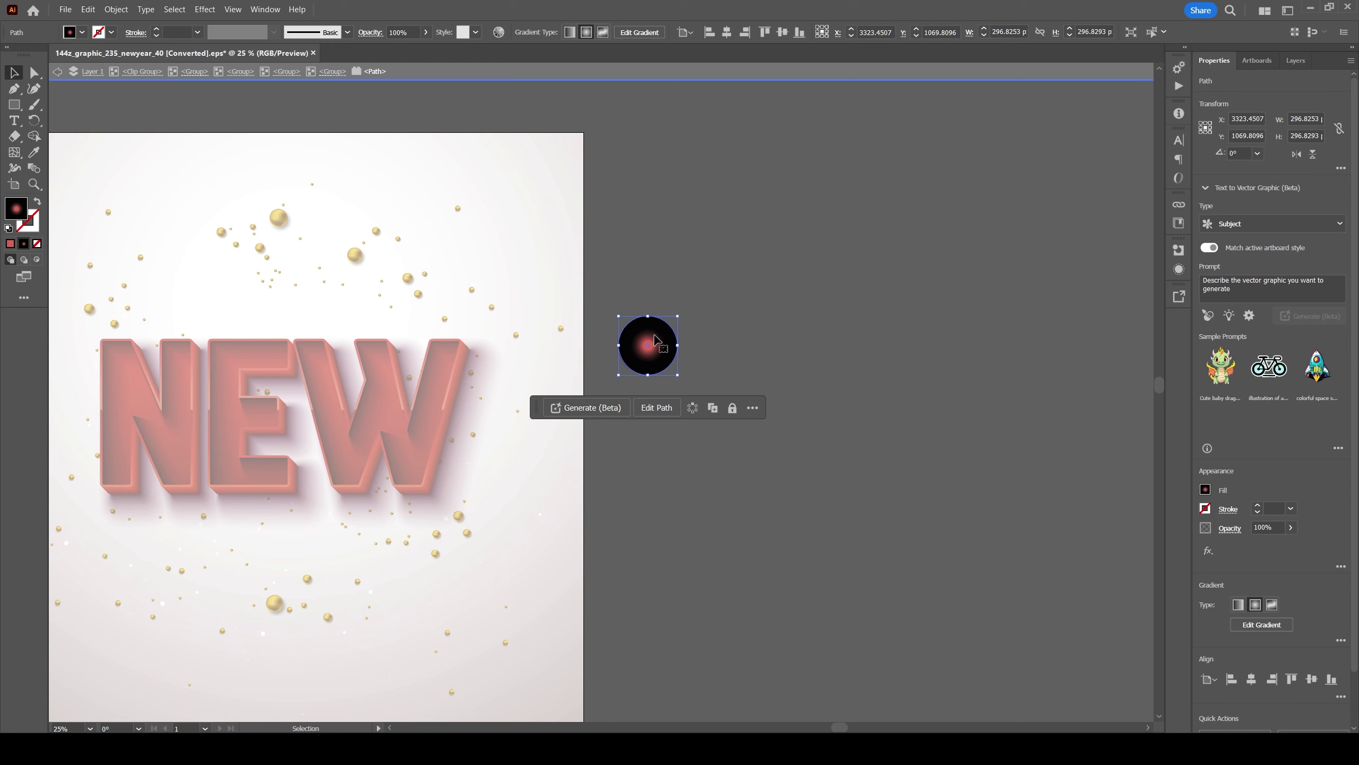
Redo the combined bulb glow and add a white-to-black radial gradient circle at its centre.
{"action": "key", "text": "ctrl+shift+z"}
{"action": "key", "text": "ctrl+z"}
{"action": "key", "text": "ctrl+shift+z"}
{"action": "key", "text": "ctrl+shift+z"}
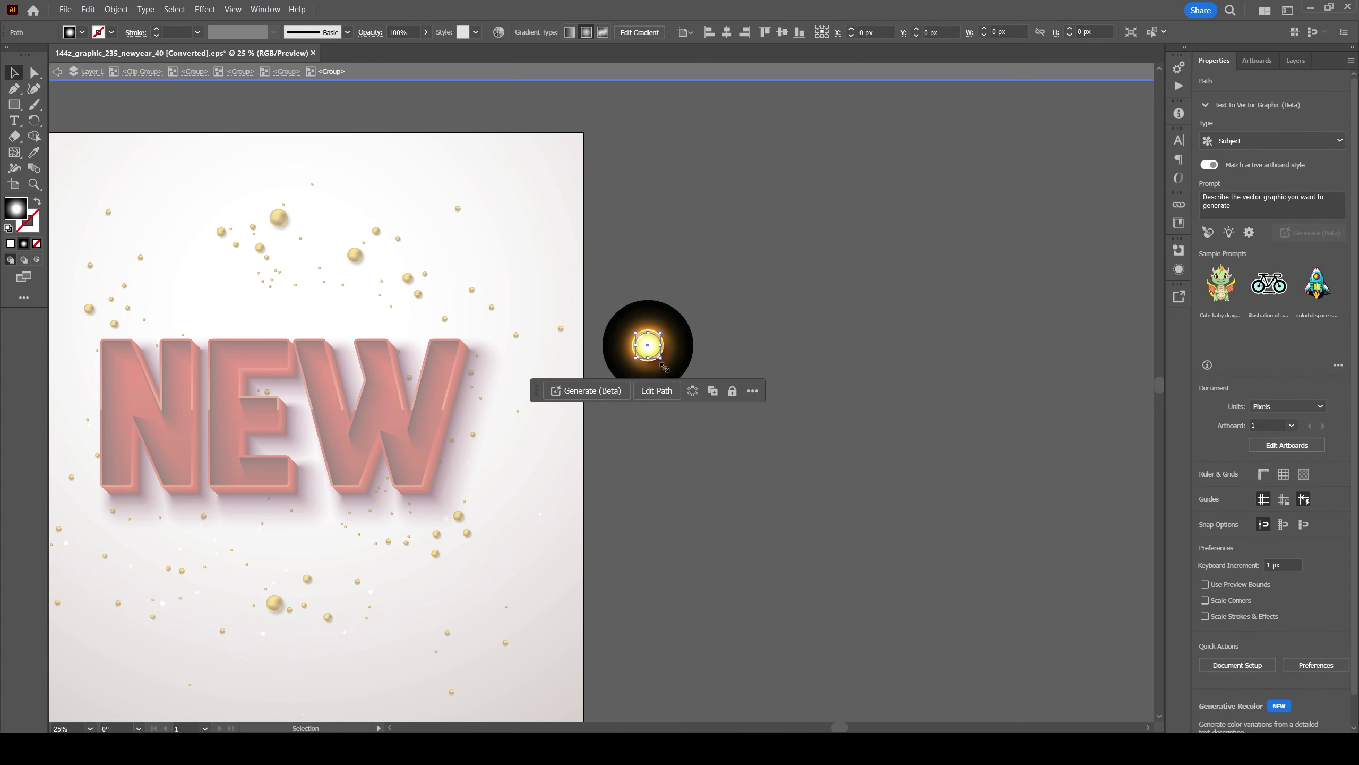
Scale the glowing bulb down and place copies in a column as the start of the letter N.
{"action": "key", "text": "ctrl+z"}
{"action": "key", "text": "ctrl+z"}
{"action": "key", "text": "ctrl+z"}
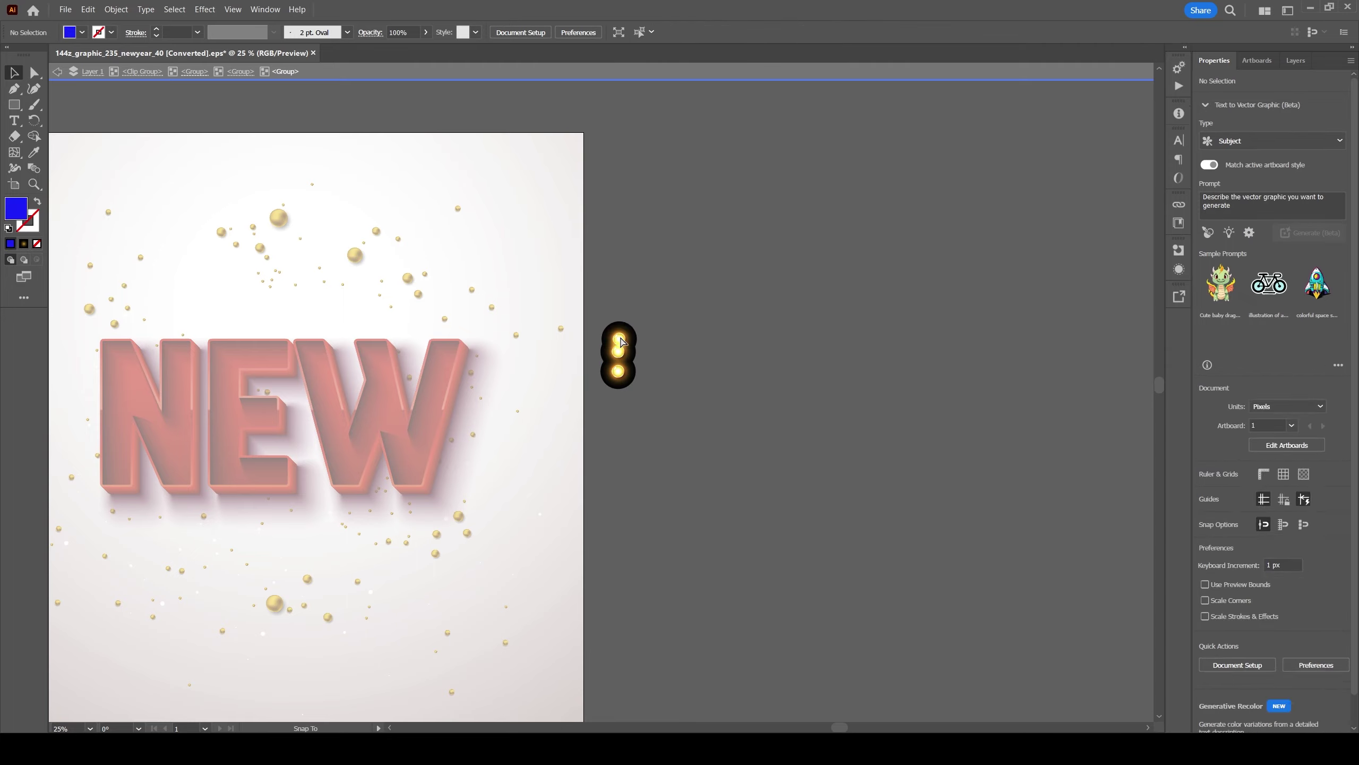
Arrange copies of the glowing bulb along the strokes of the N and the lower part of the E.
{"action": "left_click_drag", "start_coordinate": [622, 290], "coordinate": [683, 336]}
{"action": "left_click_drag", "start_coordinate": [677, 273], "coordinate": [755, 377]}
{"action": "left_click", "coordinate": [725, 351]}
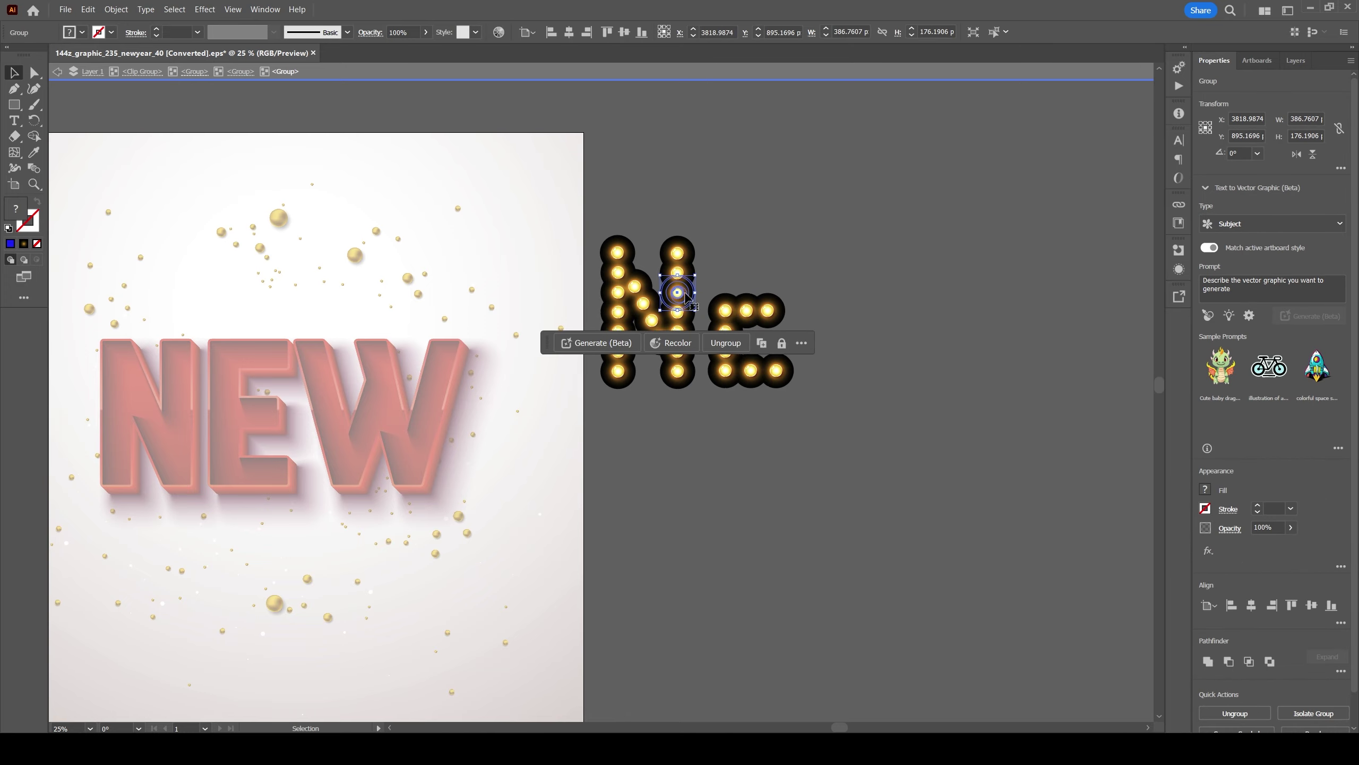
Place further glowing bulb copies to complete the upper part of the E and form the W.
{"action": "double_click", "coordinate": [731, 320]}
{"action": "key", "text": "Escape"}
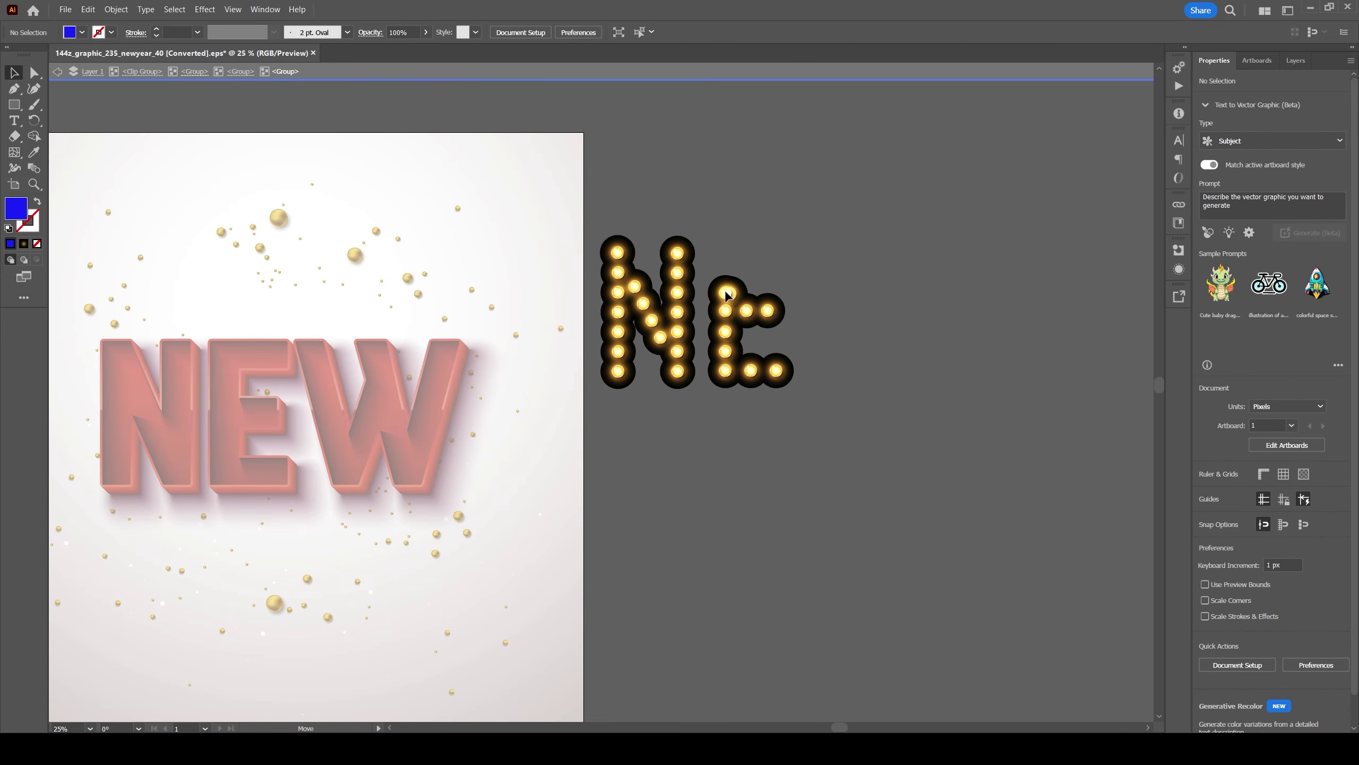
{"action": "left_click_drag", "start_coordinate": [760, 261], "coordinate": [865, 370]}
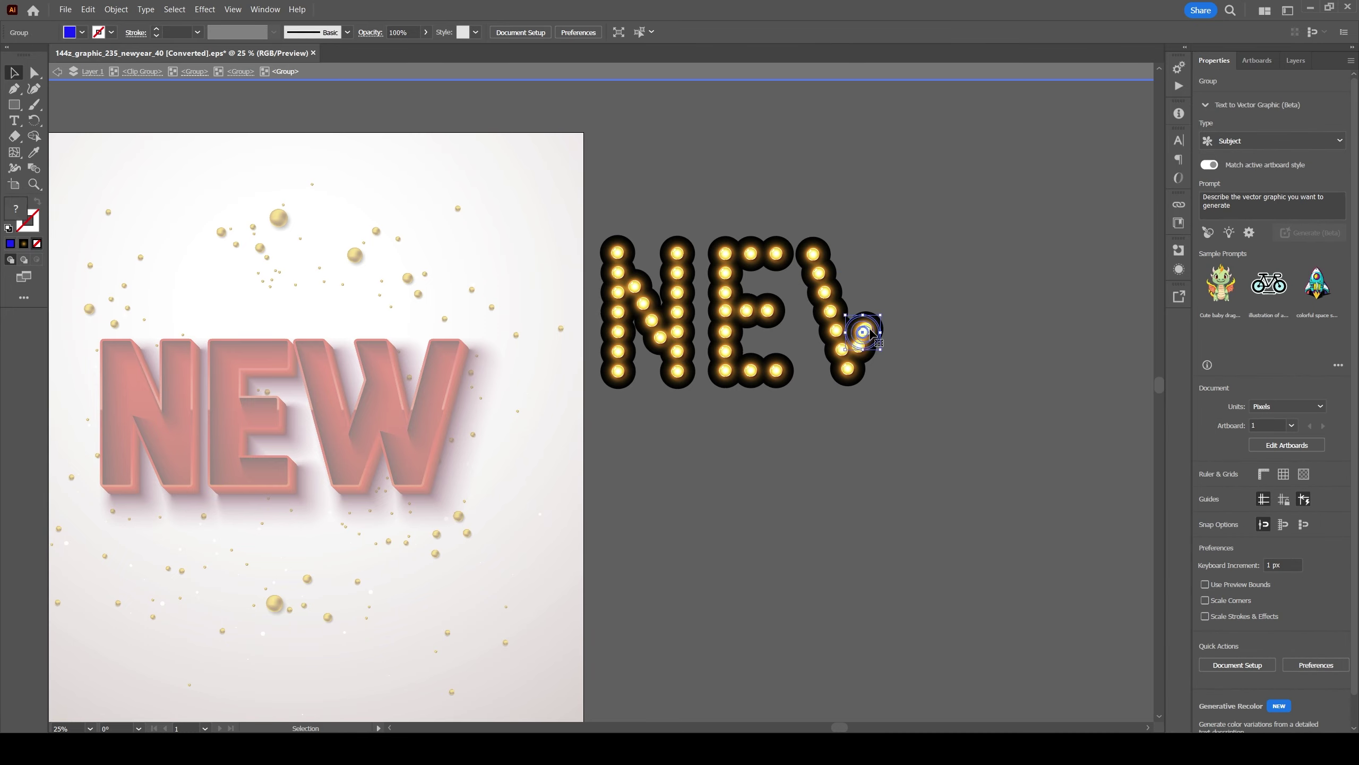
{"action": "left_click_drag", "start_coordinate": [882, 272], "coordinate": [919, 345]}
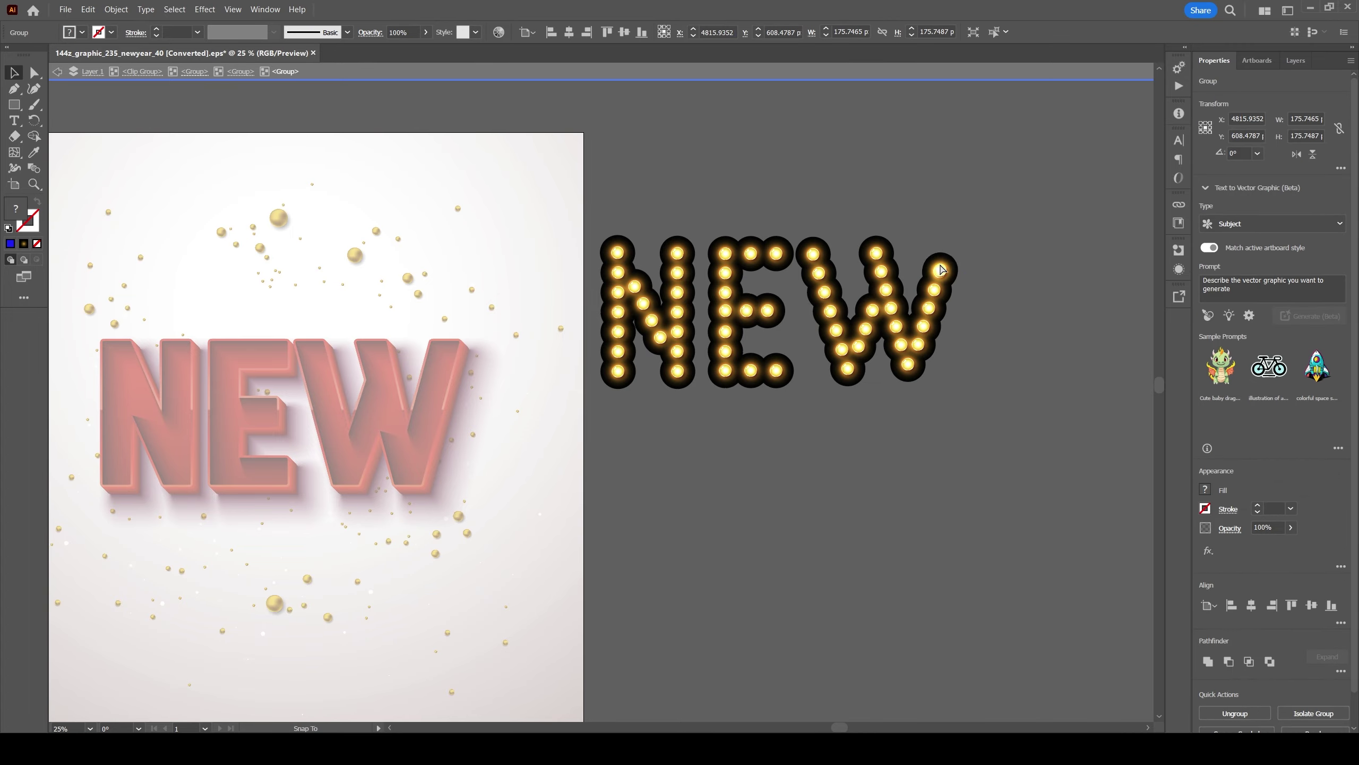
Move the finished bulb group onto the red NEW lettering.
{"action": "key", "text": "Escape"}
{"action": "left_click_drag", "start_coordinate": [824, 380], "coordinate": [551, 488]}
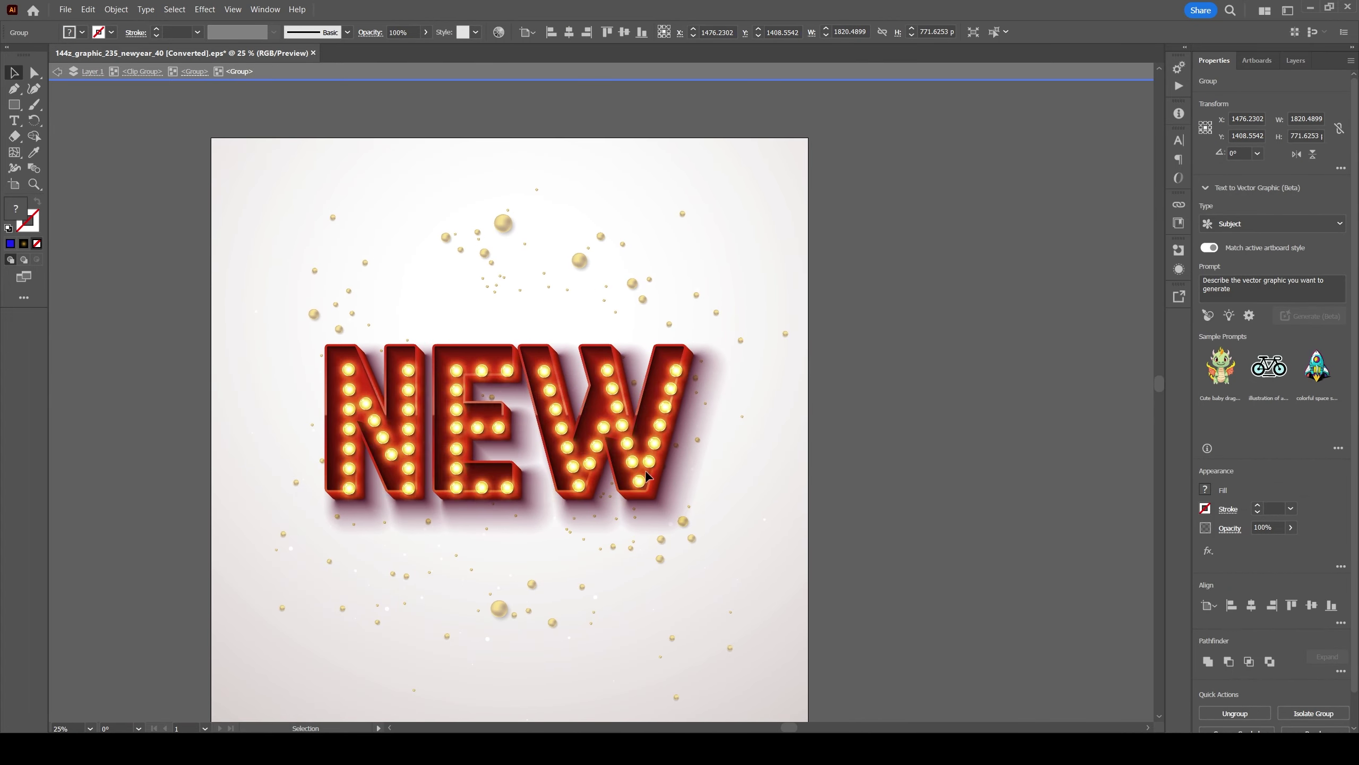
{"action": "key", "text": "Escape"}
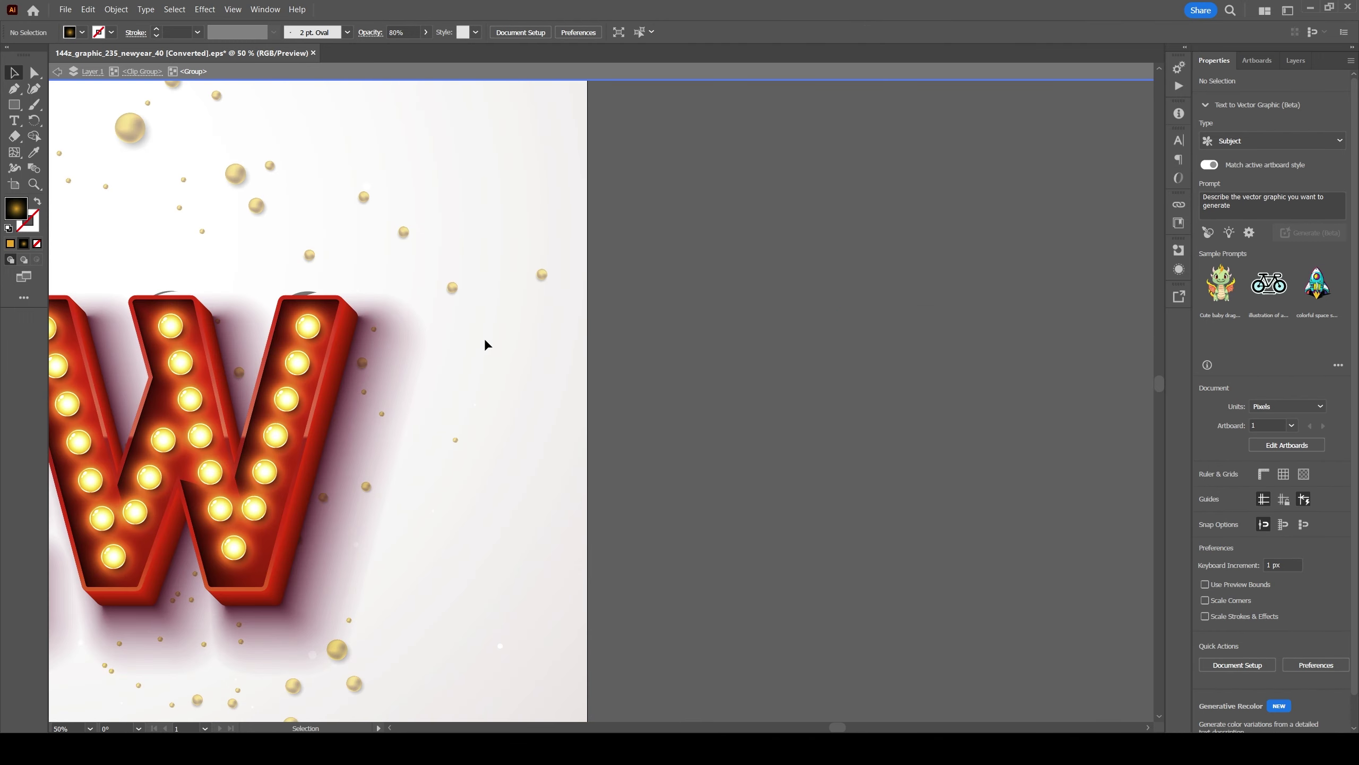
Build a star-shaped flare beside the artboard from thin crossed ellipses with a gold-to-black radial gradient at 80% opacity.
{"action": "scroll", "coordinate": [485, 343], "scroll_direction": "up", "scroll_amount": 1}
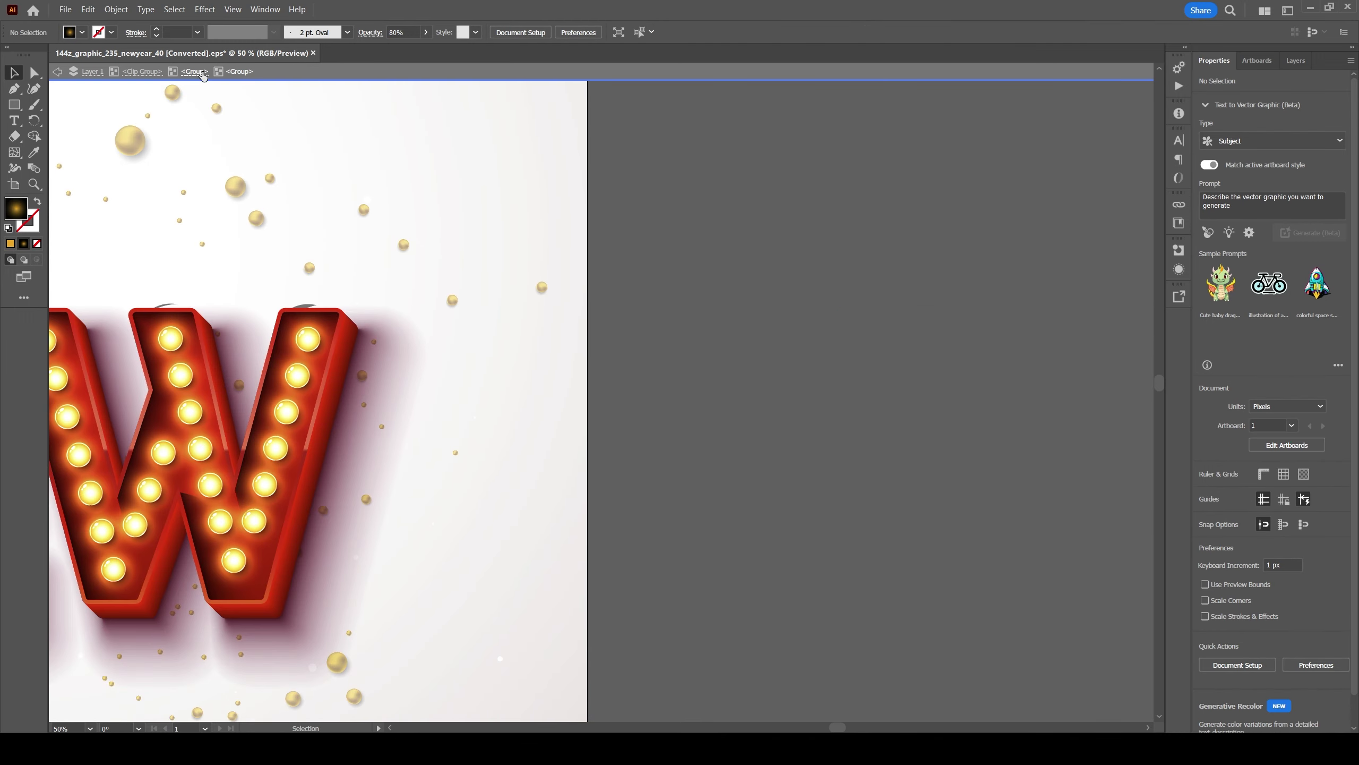
{"action": "key", "text": "ctrl+v"}
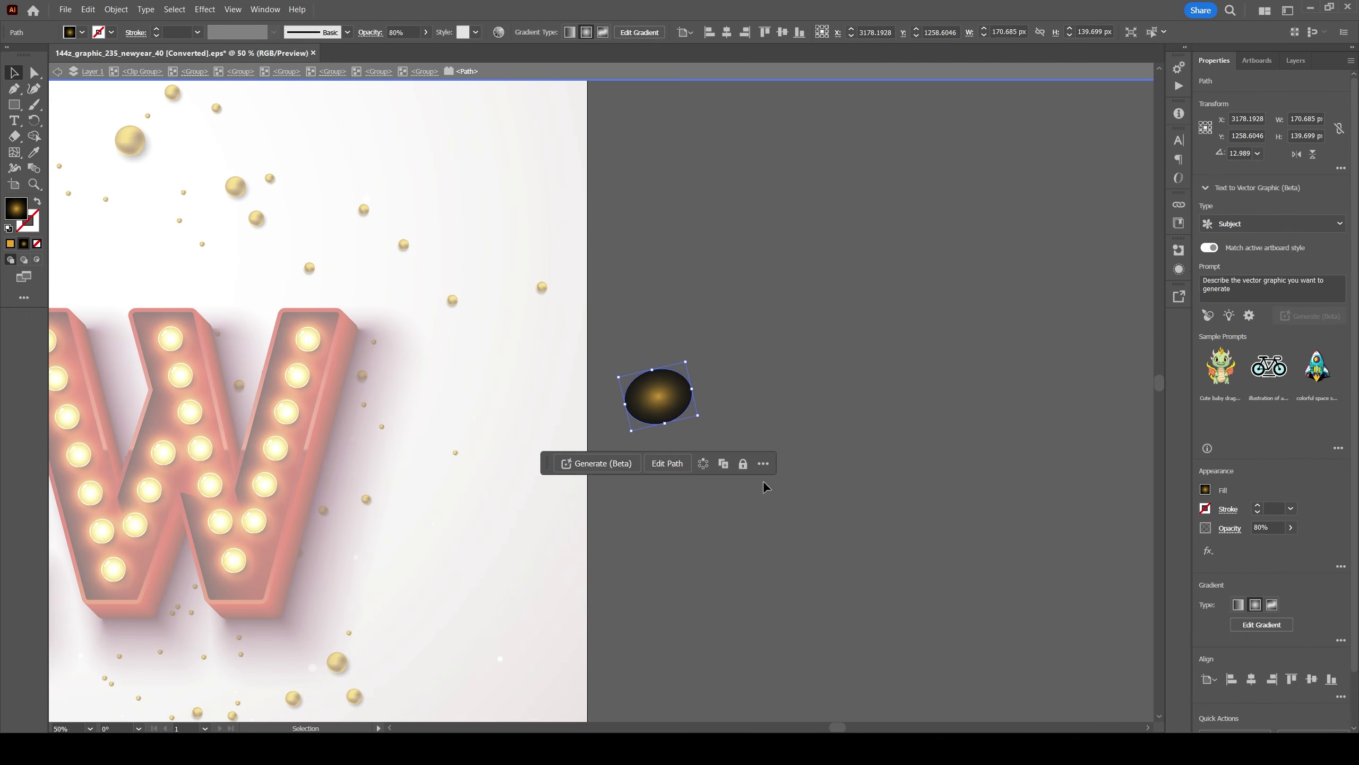
{"action": "left_click_drag", "start_coordinate": [652, 370], "coordinate": [766, 337]}
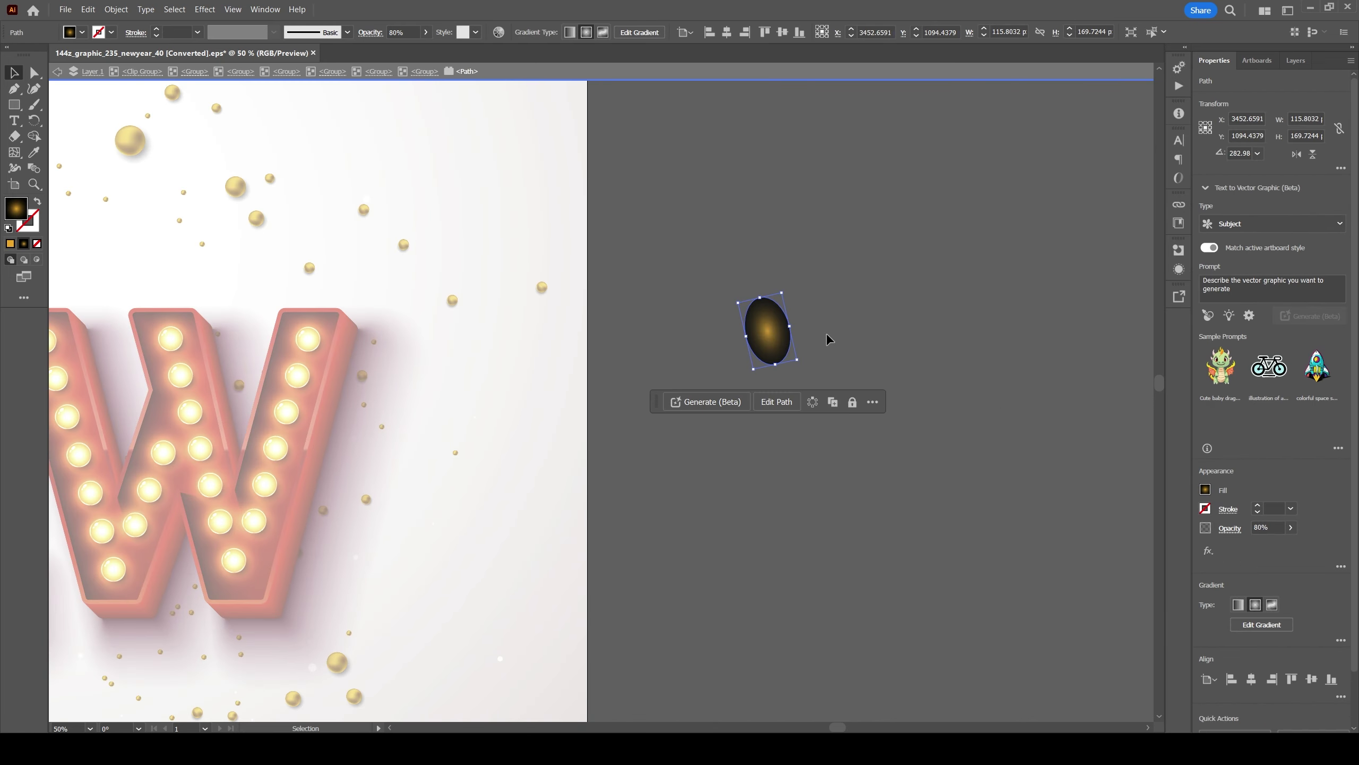
{"action": "key", "text": "ctrl+z"}
{"action": "key", "text": "v"}
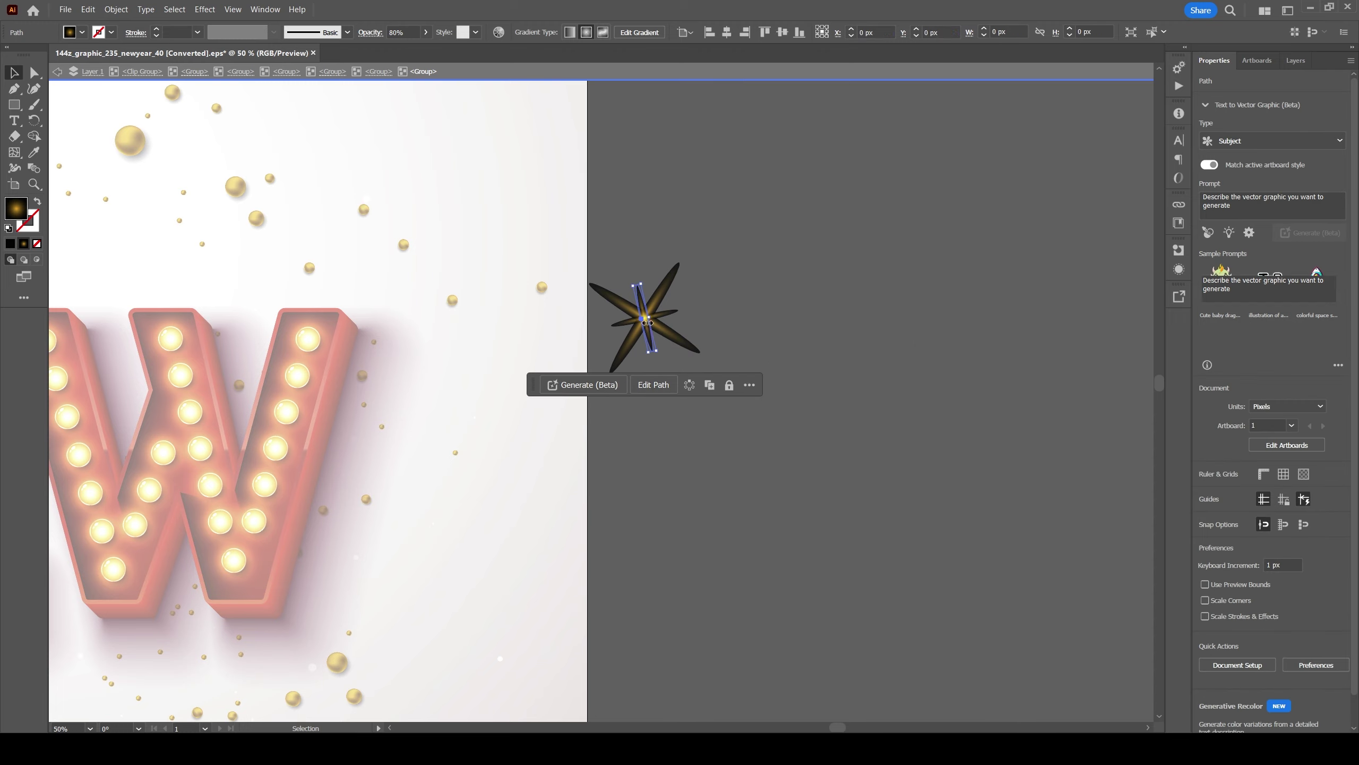
{"action": "key", "text": "Escape"}
{"action": "scroll", "coordinate": [760, 319], "scroll_direction": "down", "scroll_amount": 3}
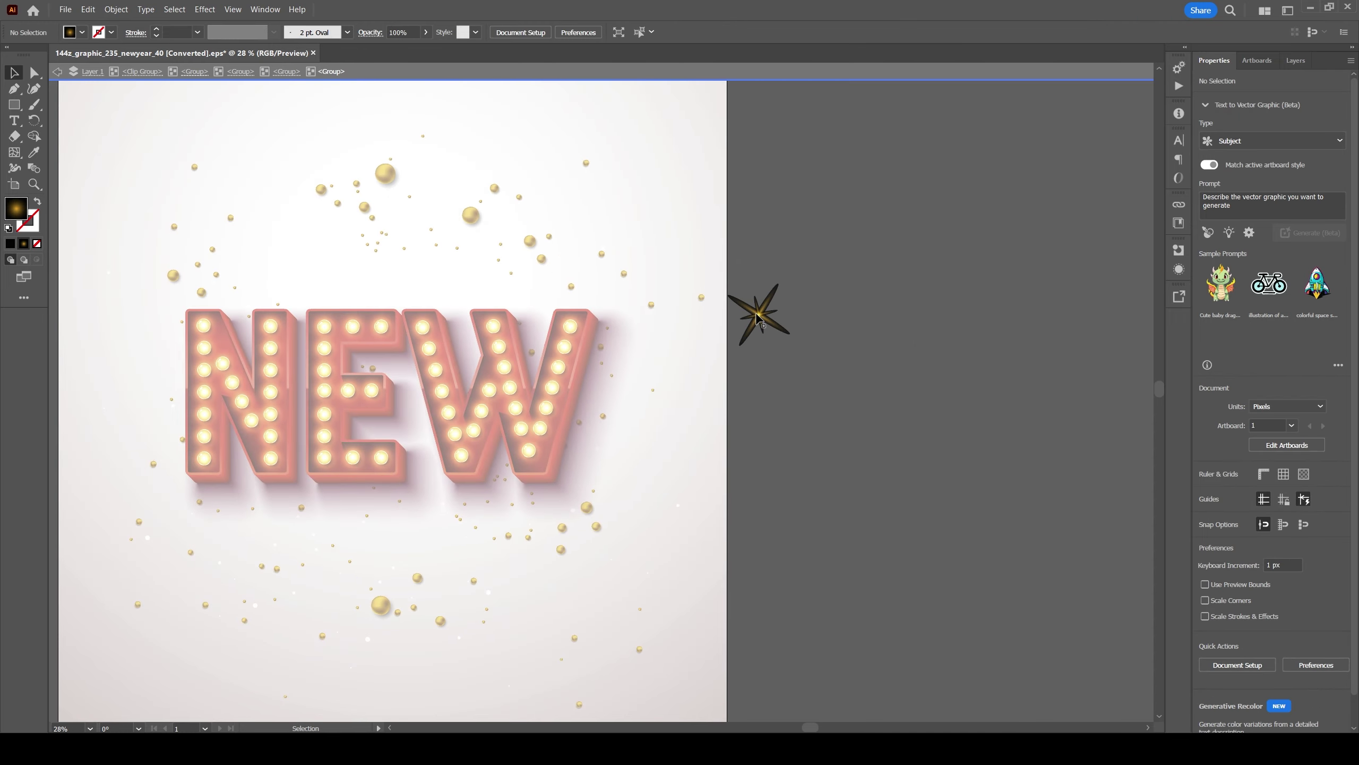
Place copies of the flare along the strokes of N, E and W beside the artboard and group them.
{"action": "left_click_drag", "start_coordinate": [760, 319], "coordinate": [788, 262]}
{"action": "left_click_drag", "start_coordinate": [788, 262], "coordinate": [908, 335]}
{"action": "left_click_drag", "start_coordinate": [908, 335], "coordinate": [903, 268]}
{"action": "left_click_drag", "start_coordinate": [903, 267], "coordinate": [984, 225]}
{"action": "left_click_drag", "start_coordinate": [984, 225], "coordinate": [992, 261]}
{"action": "left_click_drag", "start_coordinate": [1052, 209], "coordinate": [1056, 228]}
{"action": "left_click_drag", "start_coordinate": [1055, 227], "coordinate": [1068, 268]}
{"action": "left_click_drag", "start_coordinate": [1068, 267], "coordinate": [1086, 340]}
{"action": "key", "text": "Escape"}
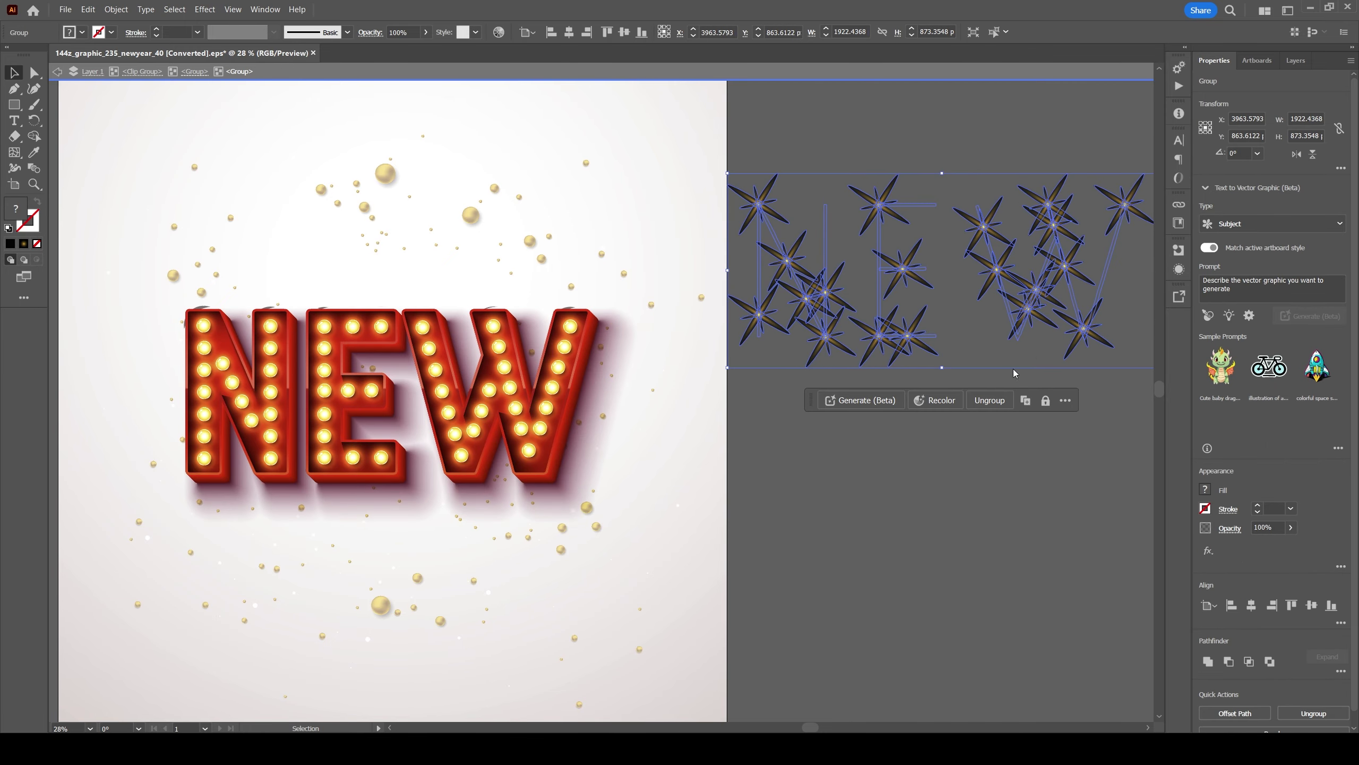
Move the flare group over the bulbs of the NEW lettering and add gold stars around the word.
{"action": "left_click_drag", "start_coordinate": [991, 337], "coordinate": [492, 383]}
{"action": "key", "text": "ctrl+shift+bracketleft"}
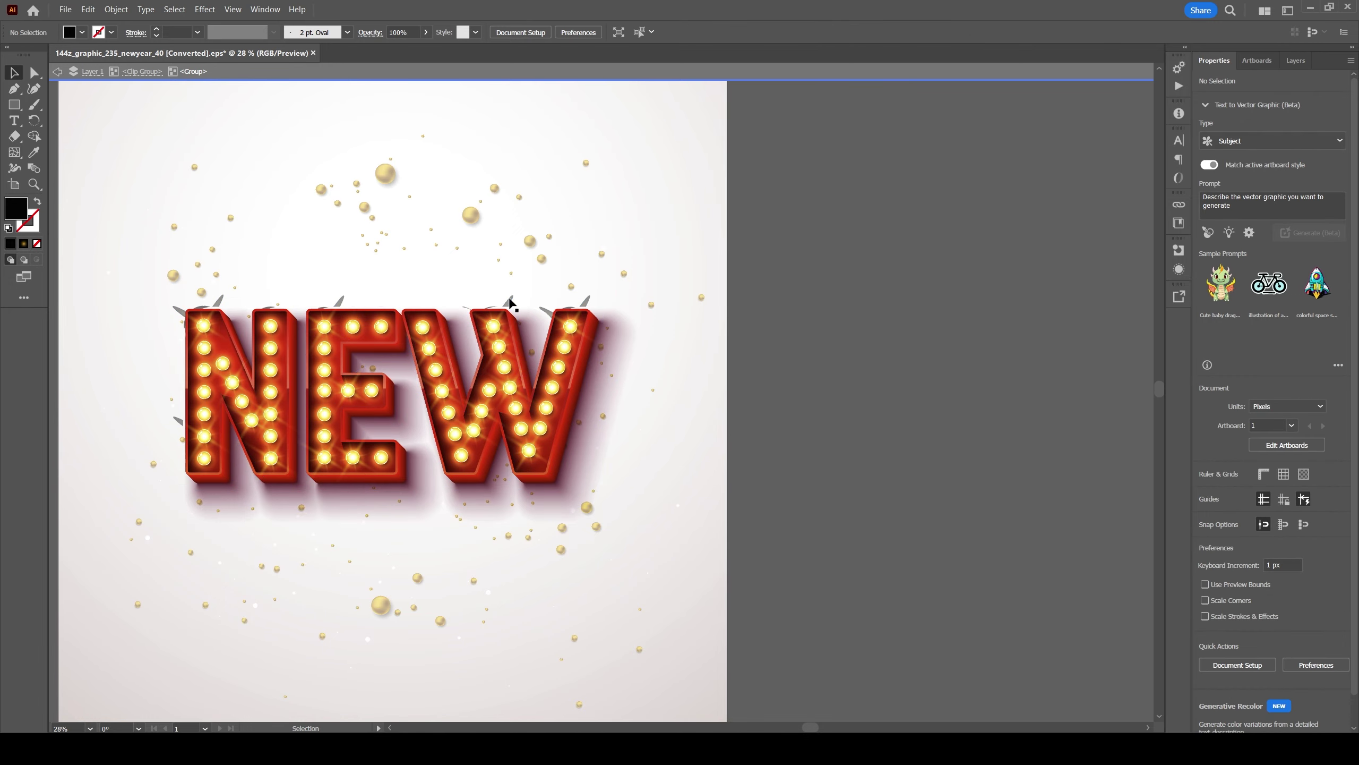
{"action": "left_click", "coordinate": [466, 417]}
{"action": "key", "text": "ctrl+shift+bracketleft"}
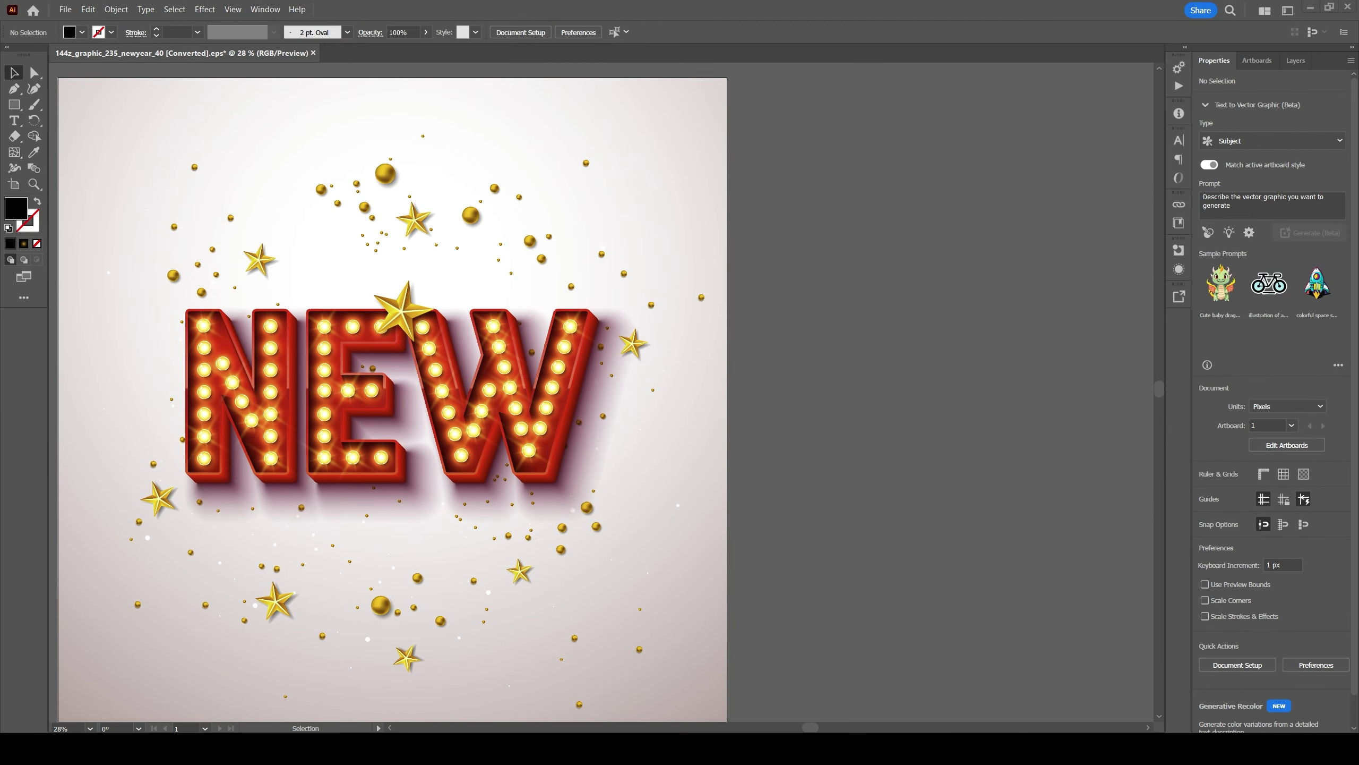
Add the script words Happy and Year behind the NEW lettering and enter the nested group for editing.
{"action": "key", "text": "ctrl+minus"}
{"action": "key", "text": "ctrl+minus"}
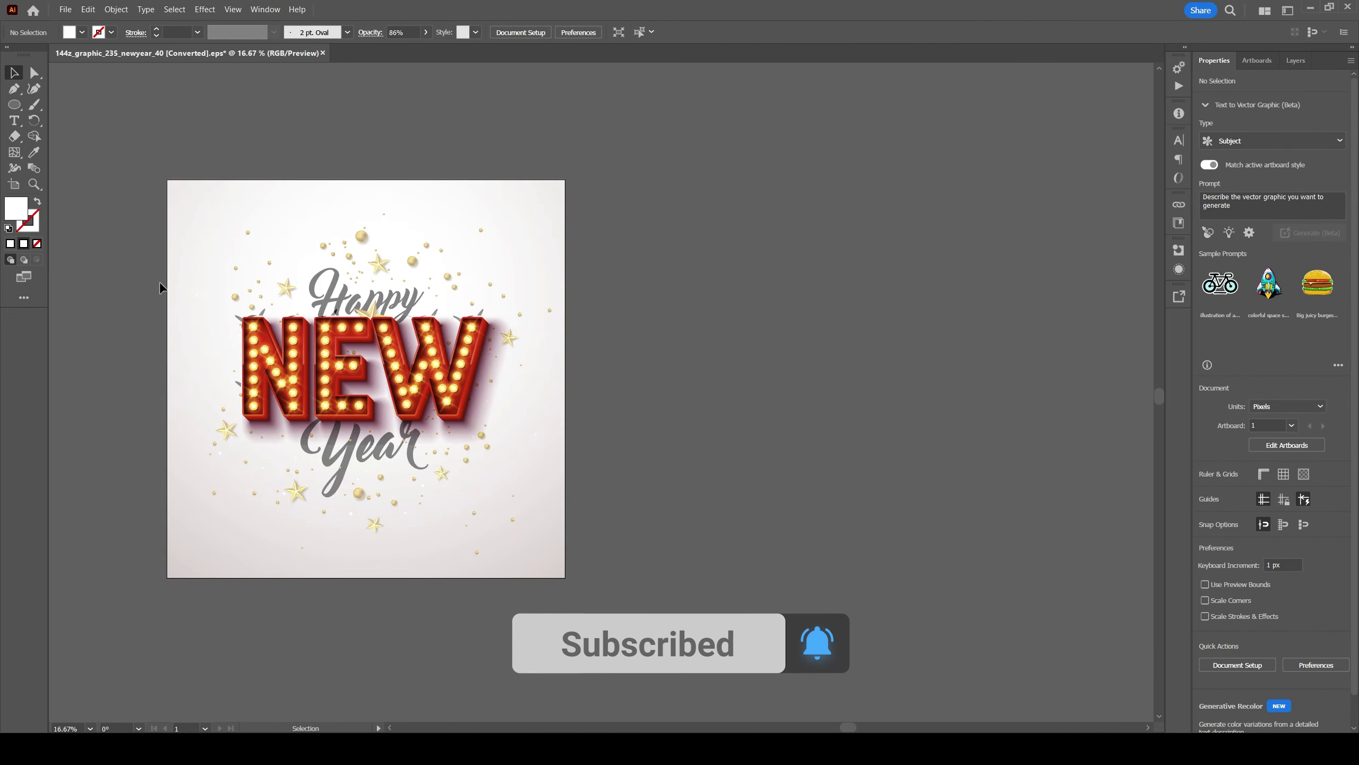
{"action": "double_click", "coordinate": [274, 236]}
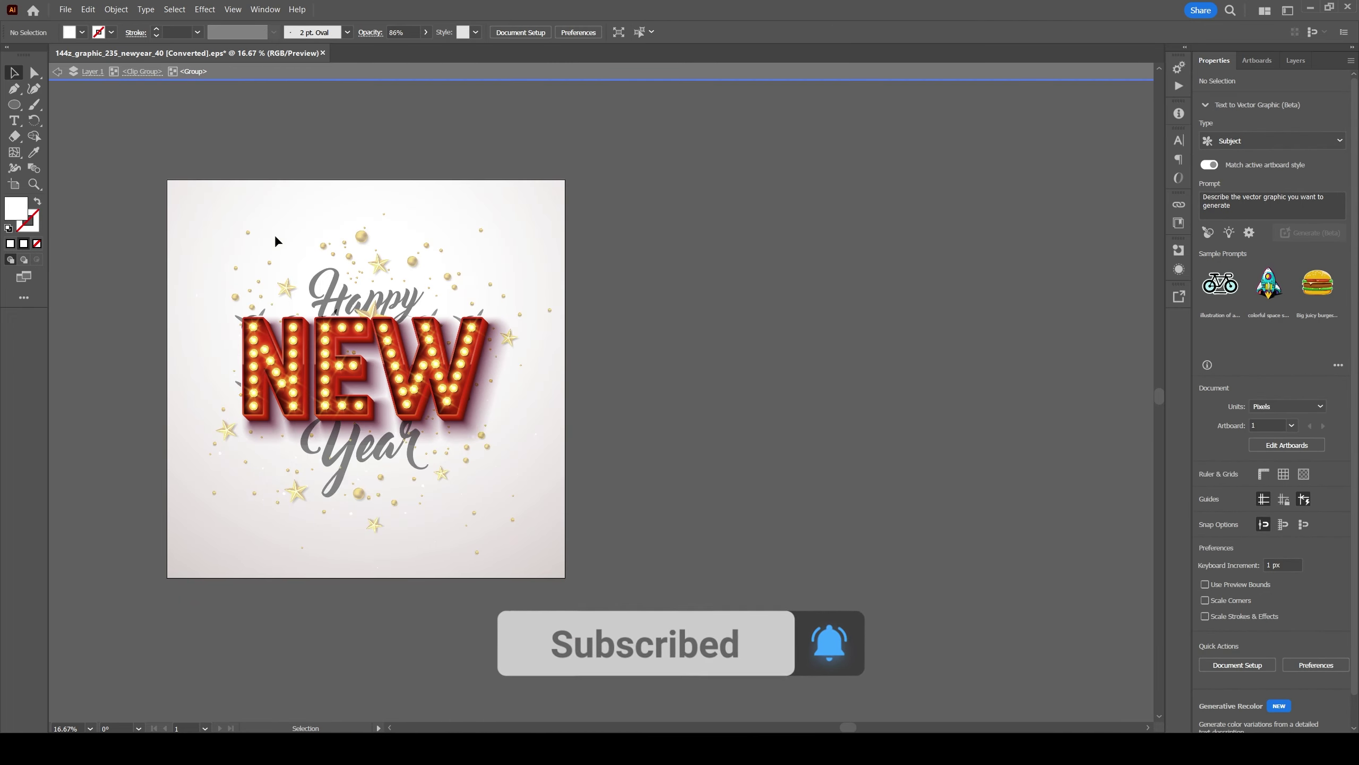
{"action": "scroll", "coordinate": [518, 394], "scroll_direction": "up", "scroll_amount": 1}
{"action": "double_click", "coordinate": [228, 236]}
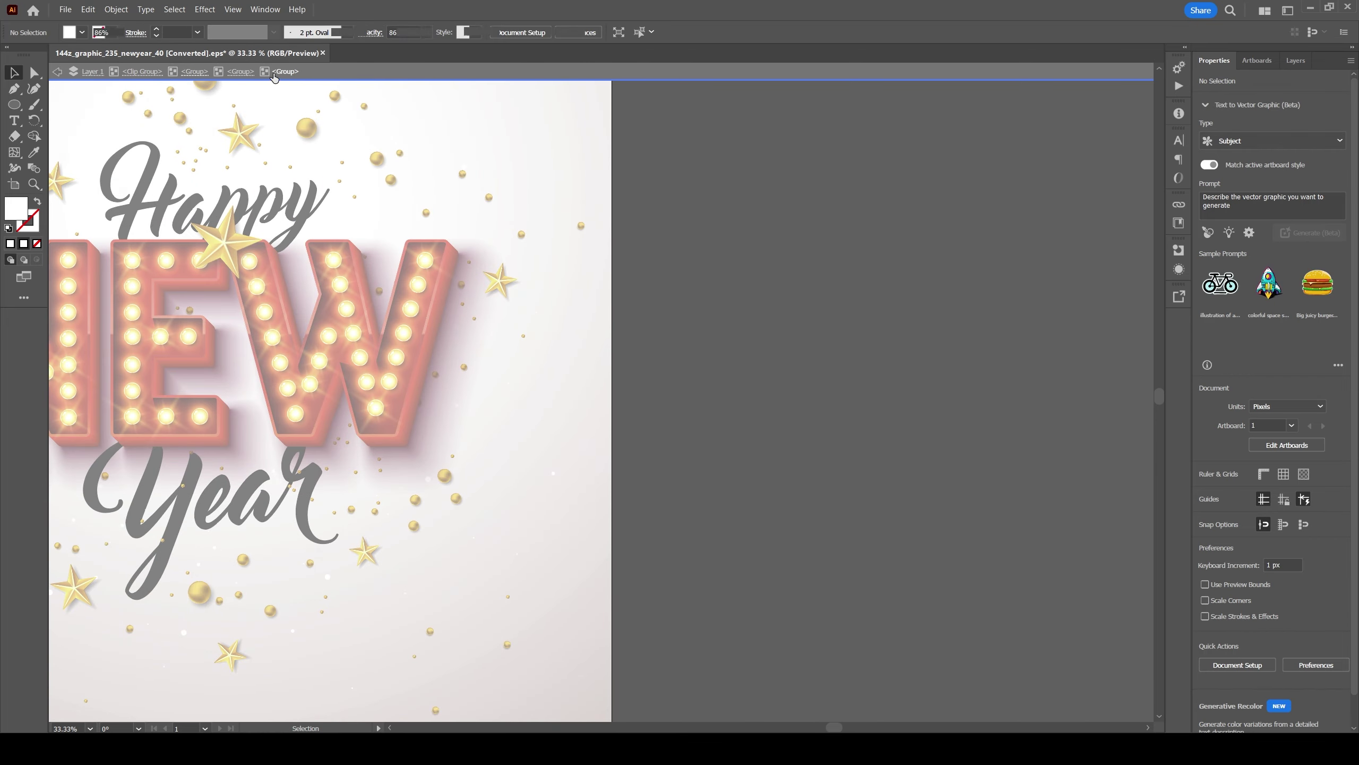
Create a glow circle about 370 px wide with a white-to-black radial gradient at 86% opacity and add a thin yellow starburst.
{"action": "key", "text": "ctrl+v"}
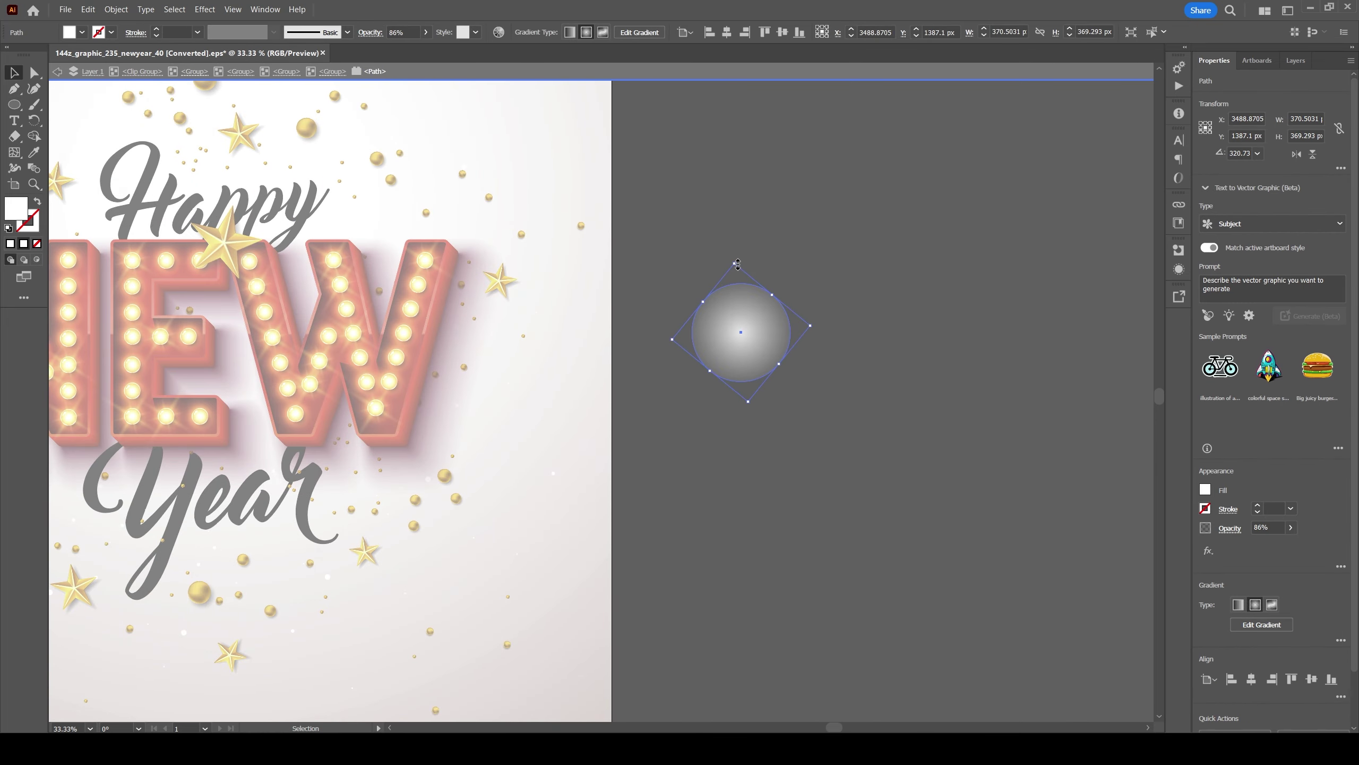
{"action": "key", "text": "period"}
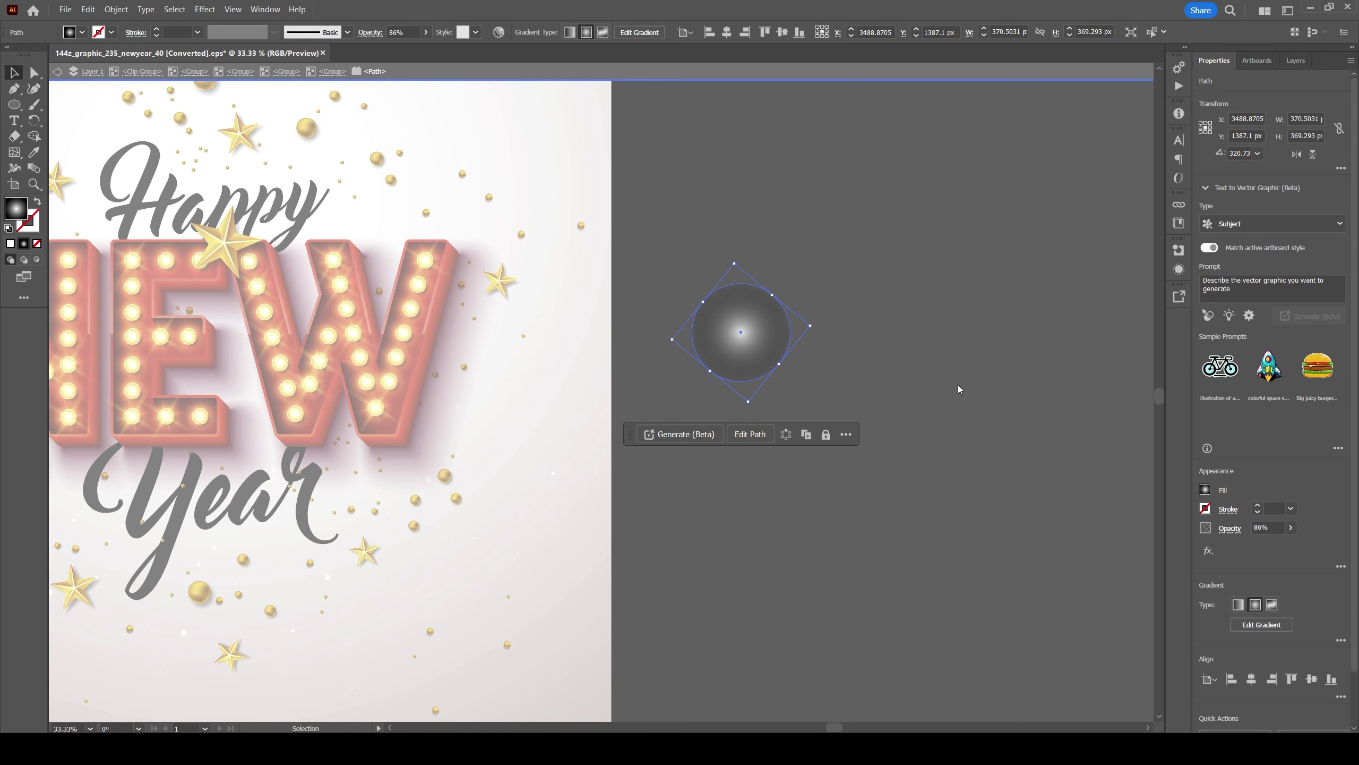
{"action": "left_click_drag", "start_coordinate": [741, 332], "coordinate": [709, 296]}
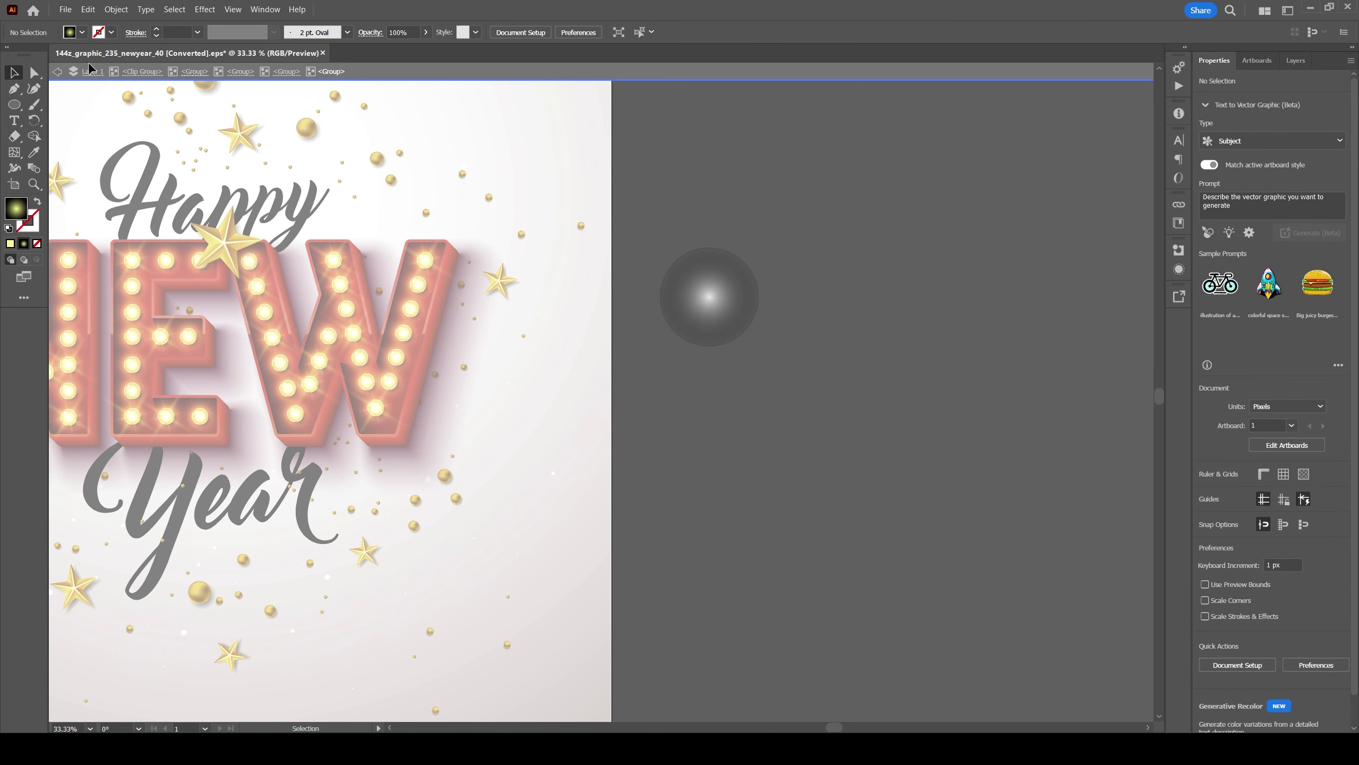
{"action": "left_click", "coordinate": [503, 348]}
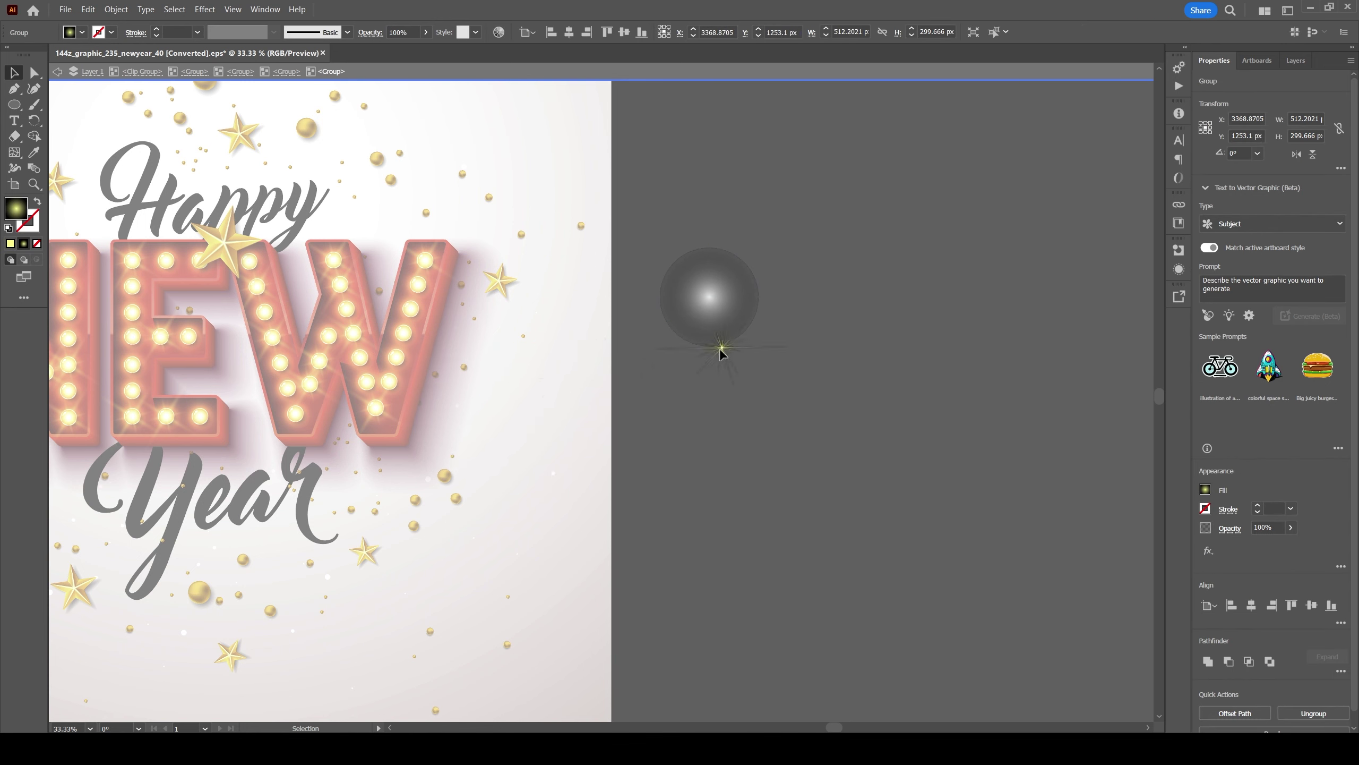
{"action": "left_click", "coordinate": [705, 300]}
{"action": "key", "text": "Delete"}
{"action": "key", "text": "Delete"}
Build a gold gradient-mesh ball about 433 px wide and add mesh points for its light and dark areas.
{"action": "key", "text": "ctrl+v"}
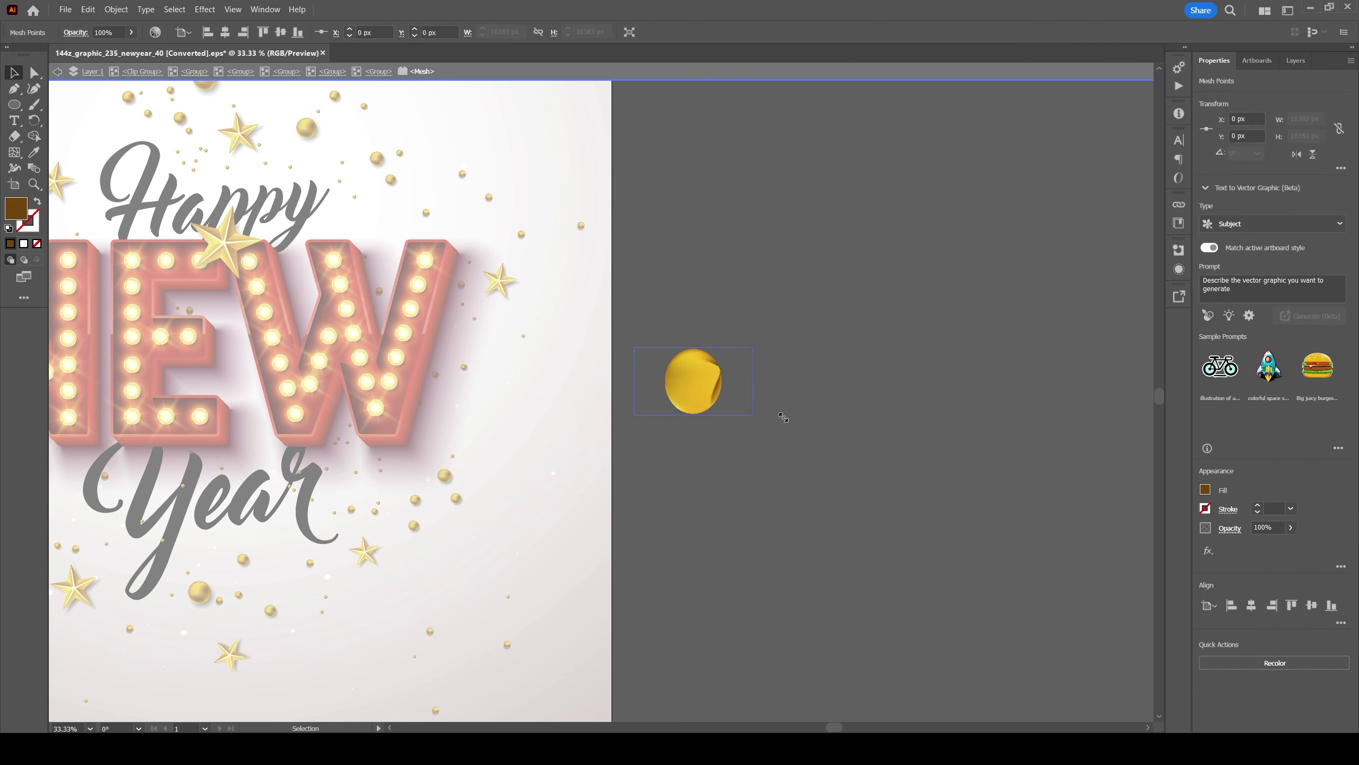
{"action": "left_click_drag", "start_coordinate": [671, 358], "coordinate": [774, 461]}
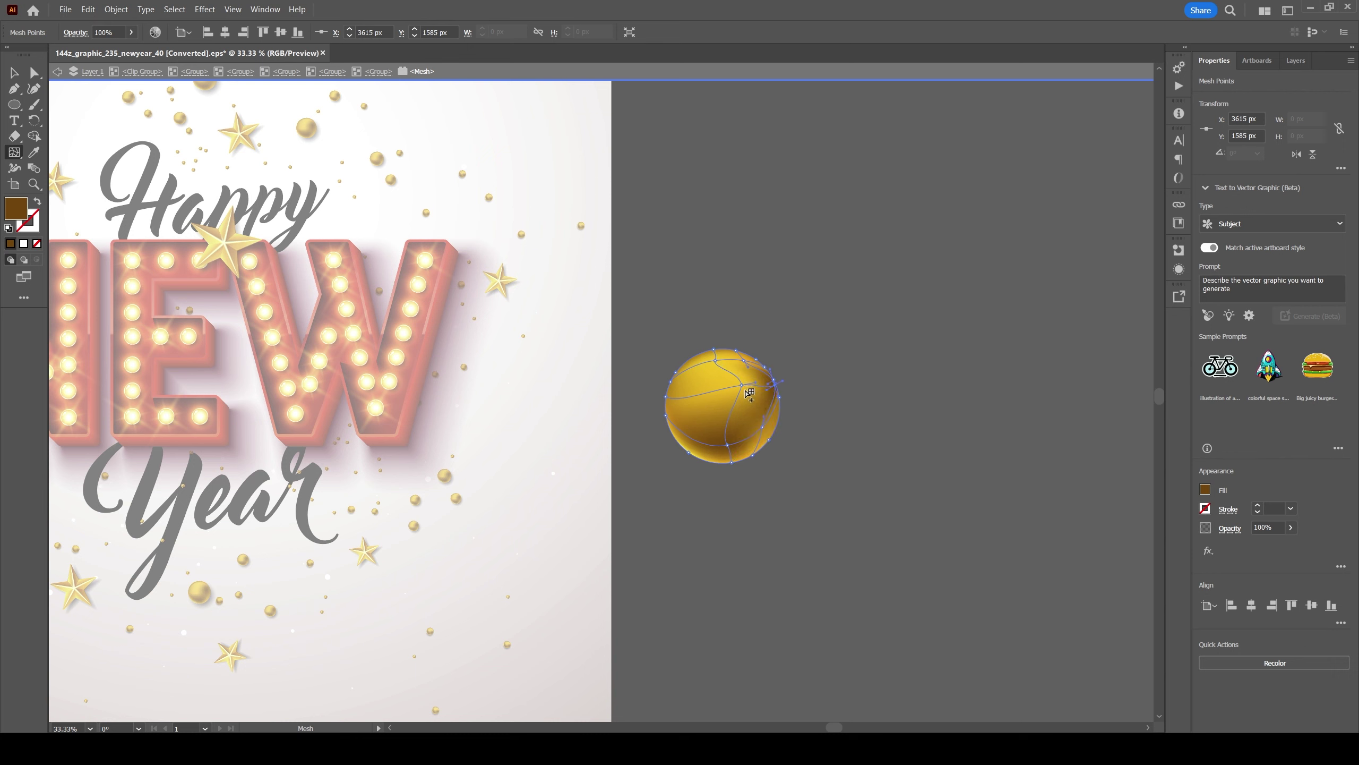
{"action": "left_click", "coordinate": [766, 397]}
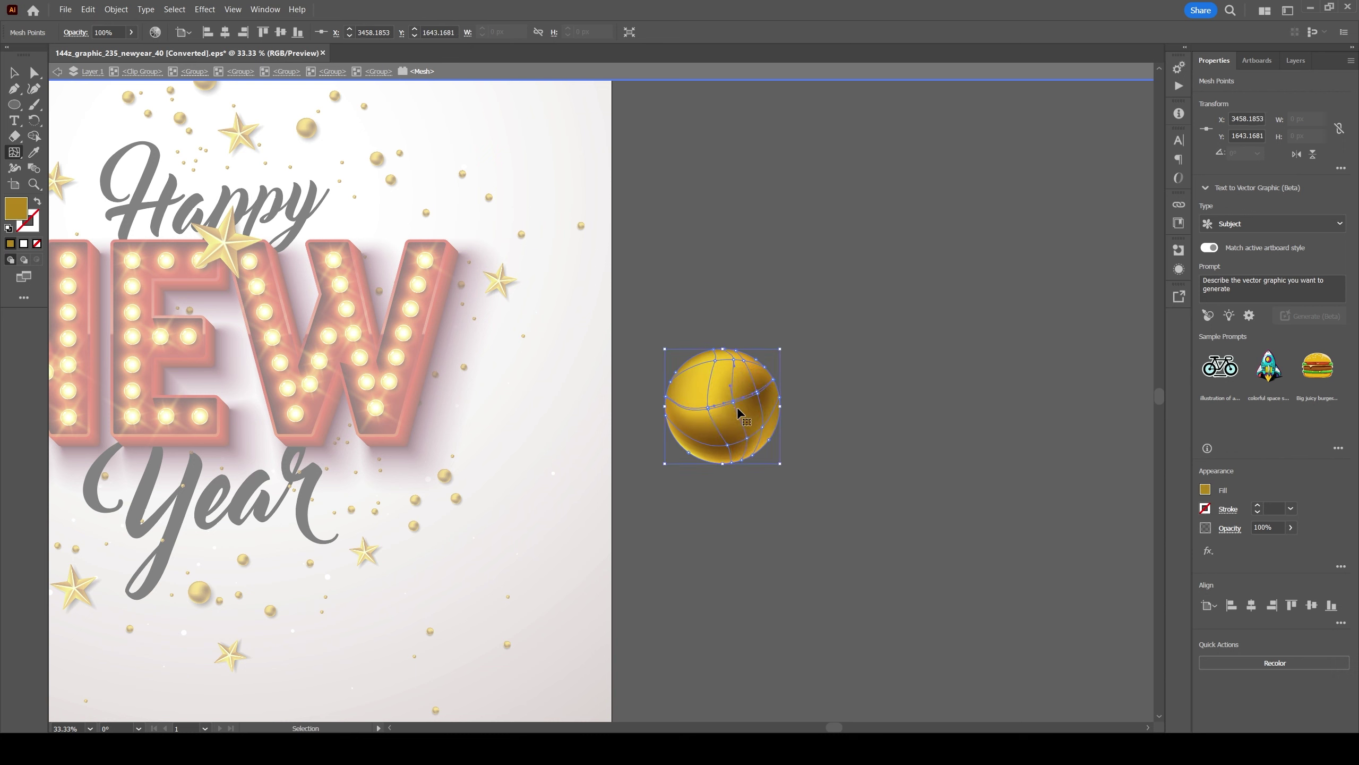
{"action": "key", "text": "shift+e"}
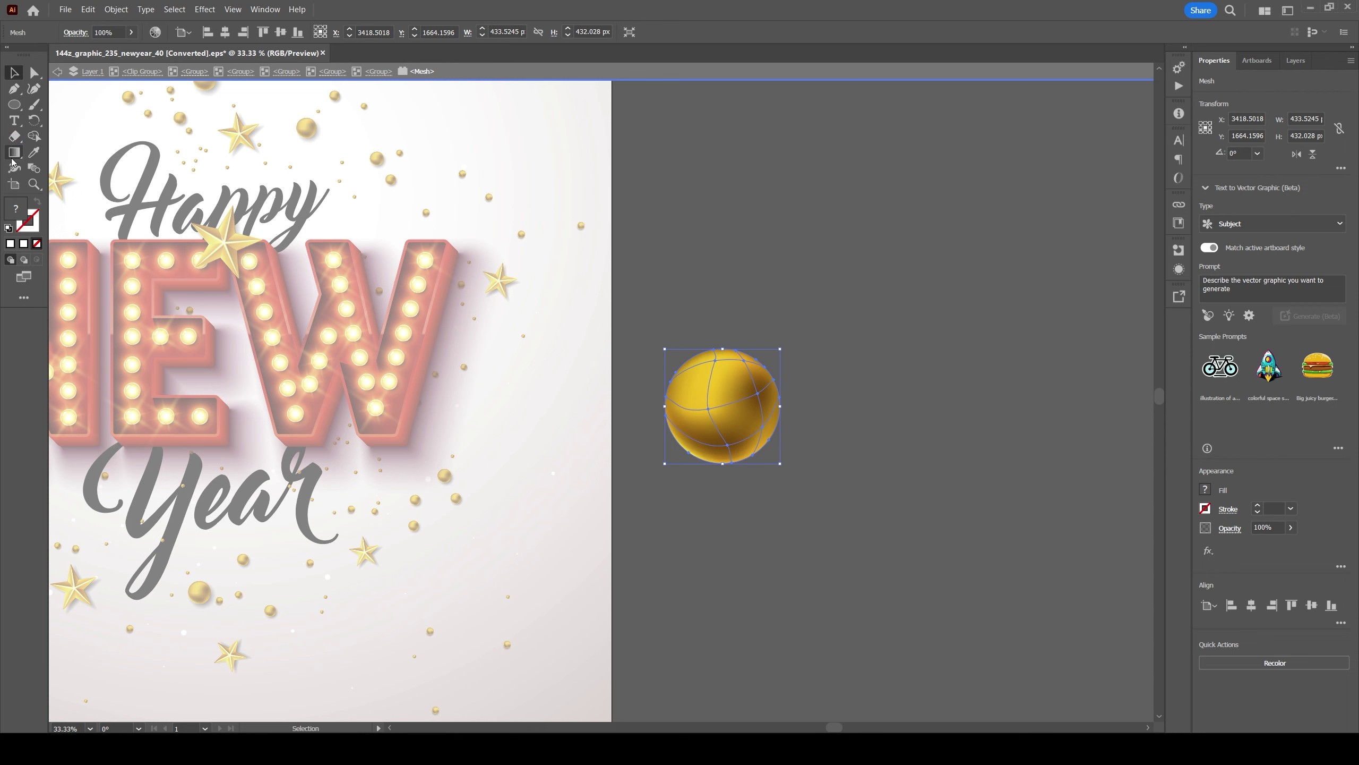
{"action": "key", "text": "ctrl+z"}
{"action": "key", "text": "ctrl+z"}
{"action": "key", "text": "ctrl+z"}
{"action": "key", "text": "ctrl+z"}
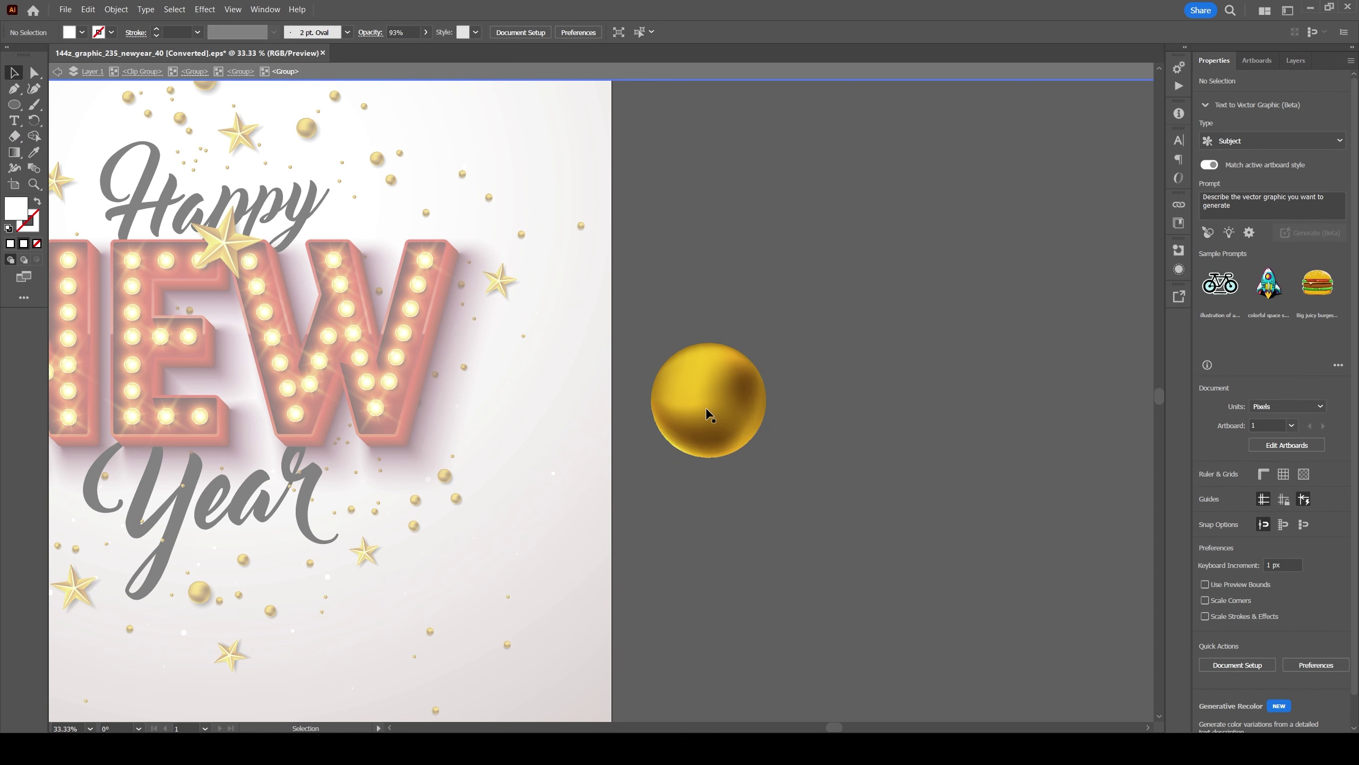
Add a highlight ellipse about 297 by 253 px with a radial gradient at 93% opacity over the upper part of the gold ball.
{"action": "key", "text": "ctrl+z"}
{"action": "left_click_drag", "start_coordinate": [694, 362], "coordinate": [697, 347]}
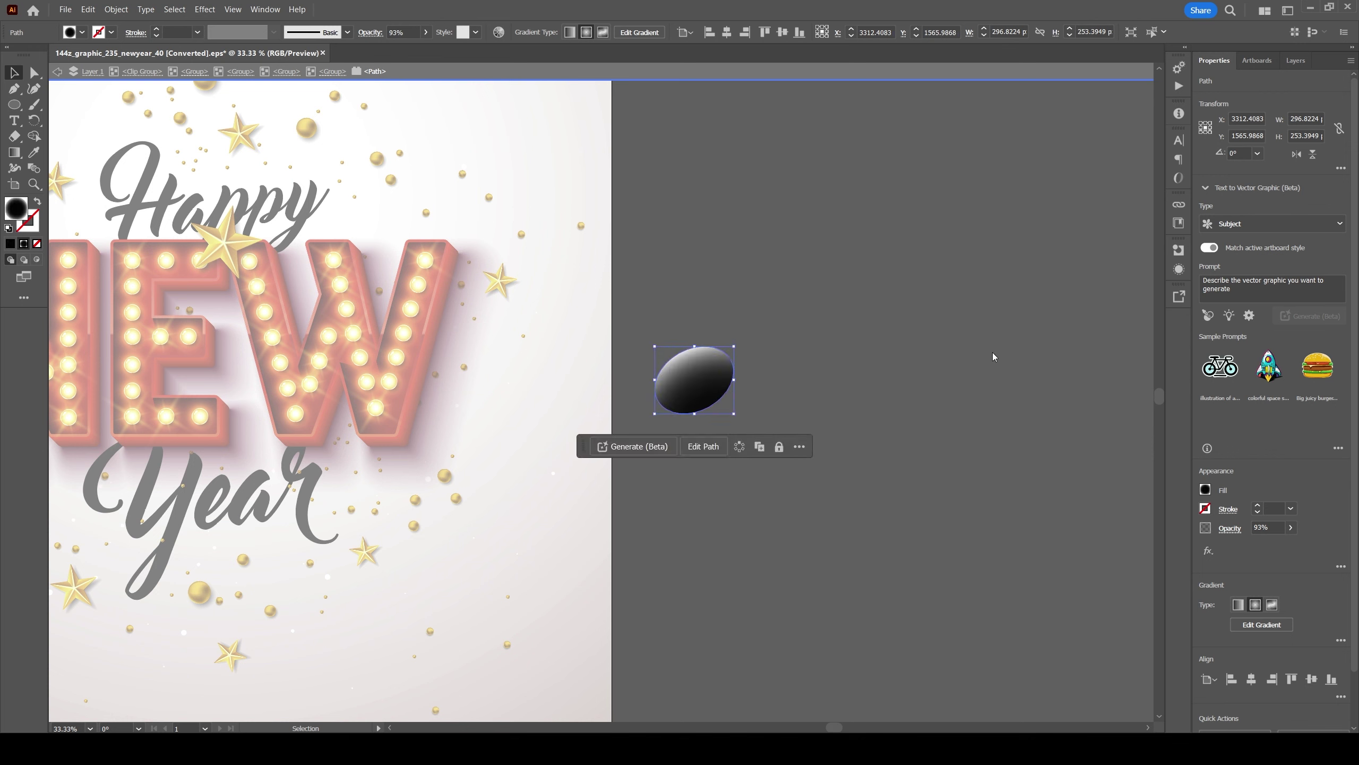
{"action": "key", "text": "ctrl+shift+z"}
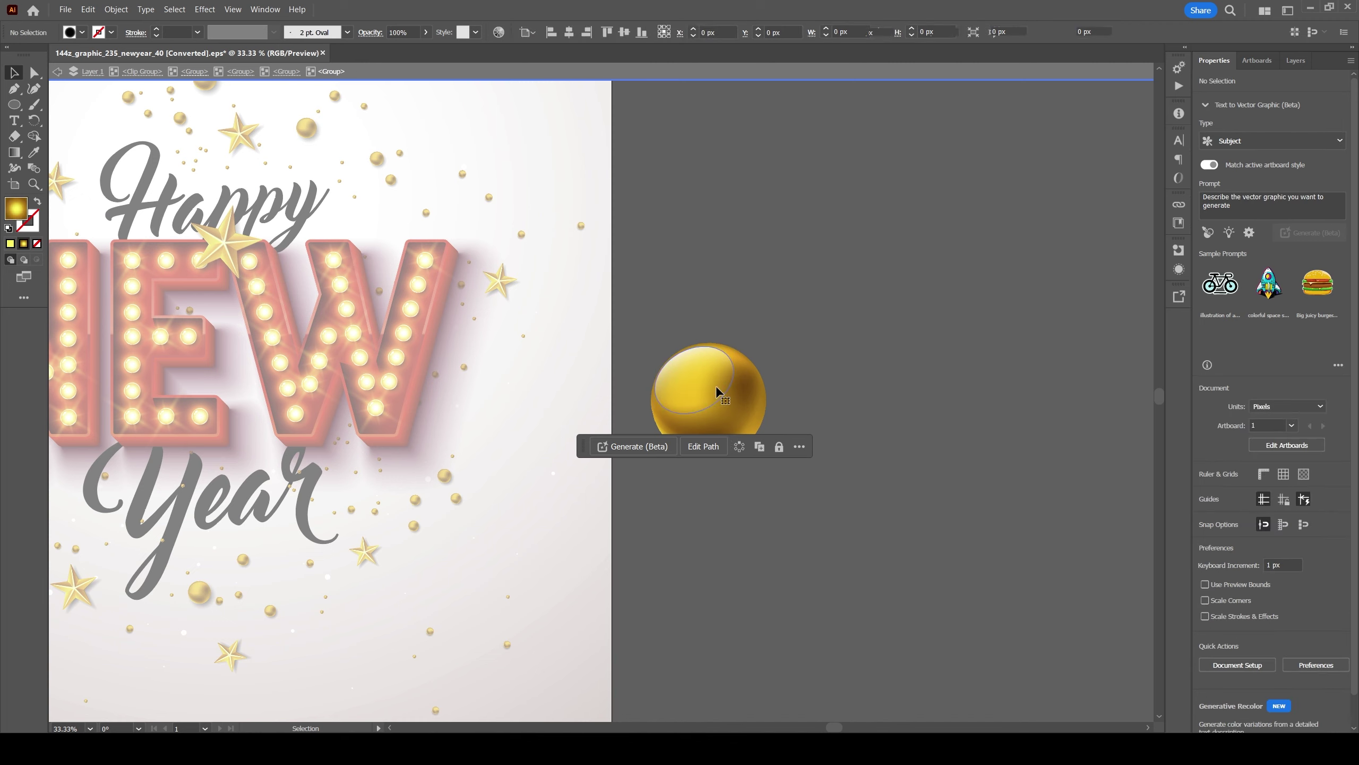
Draw a gold radial-gradient circle and shrink it to a dot about 3 px wide, with the first copies beside it.
{"action": "scroll", "coordinate": [696, 385], "scroll_direction": "up", "scroll_amount": 3}
{"action": "key", "text": "Delete"}
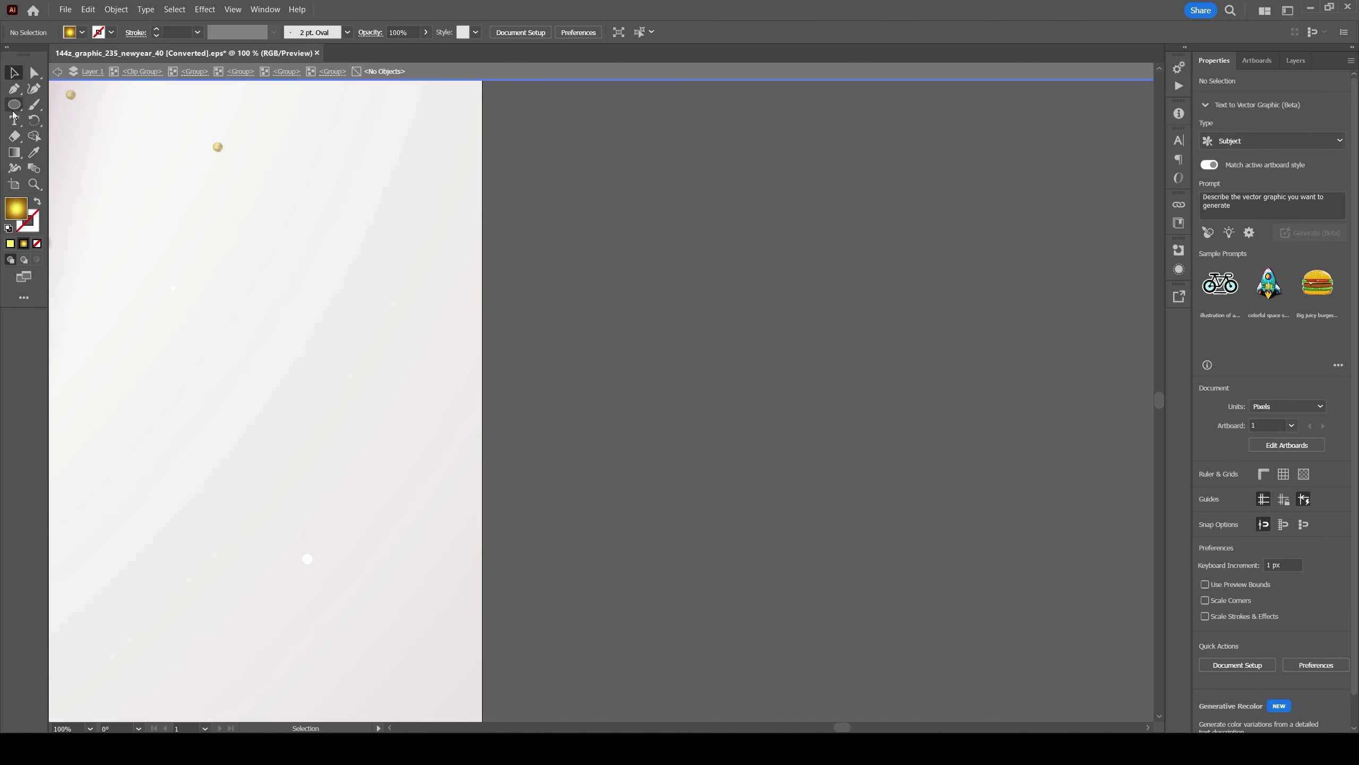
{"action": "key", "text": "ctrl+z"}
{"action": "left_click_drag", "start_coordinate": [671, 444], "coordinate": [804, 560]}
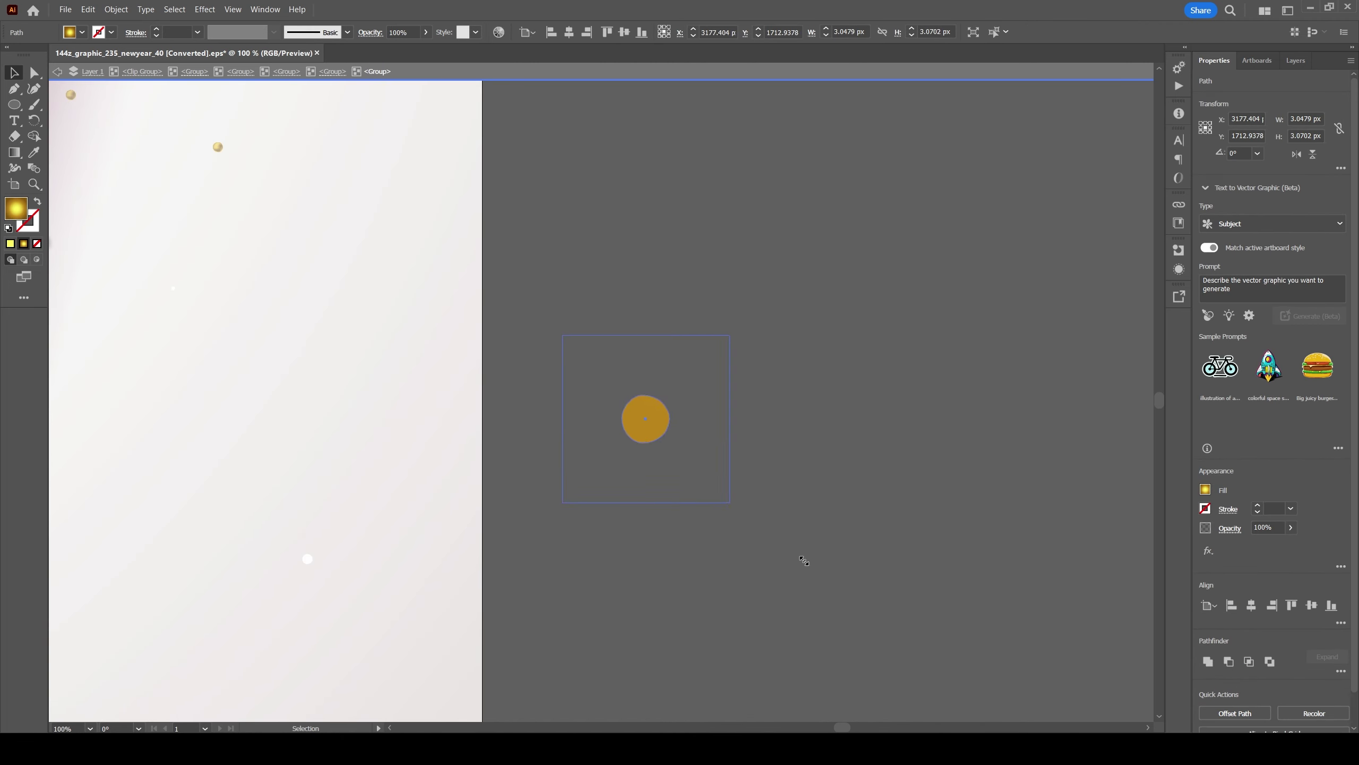
{"action": "left_click_drag", "start_coordinate": [745, 526], "coordinate": [622, 398]}
{"action": "key", "text": "ctrl+shift+a"}
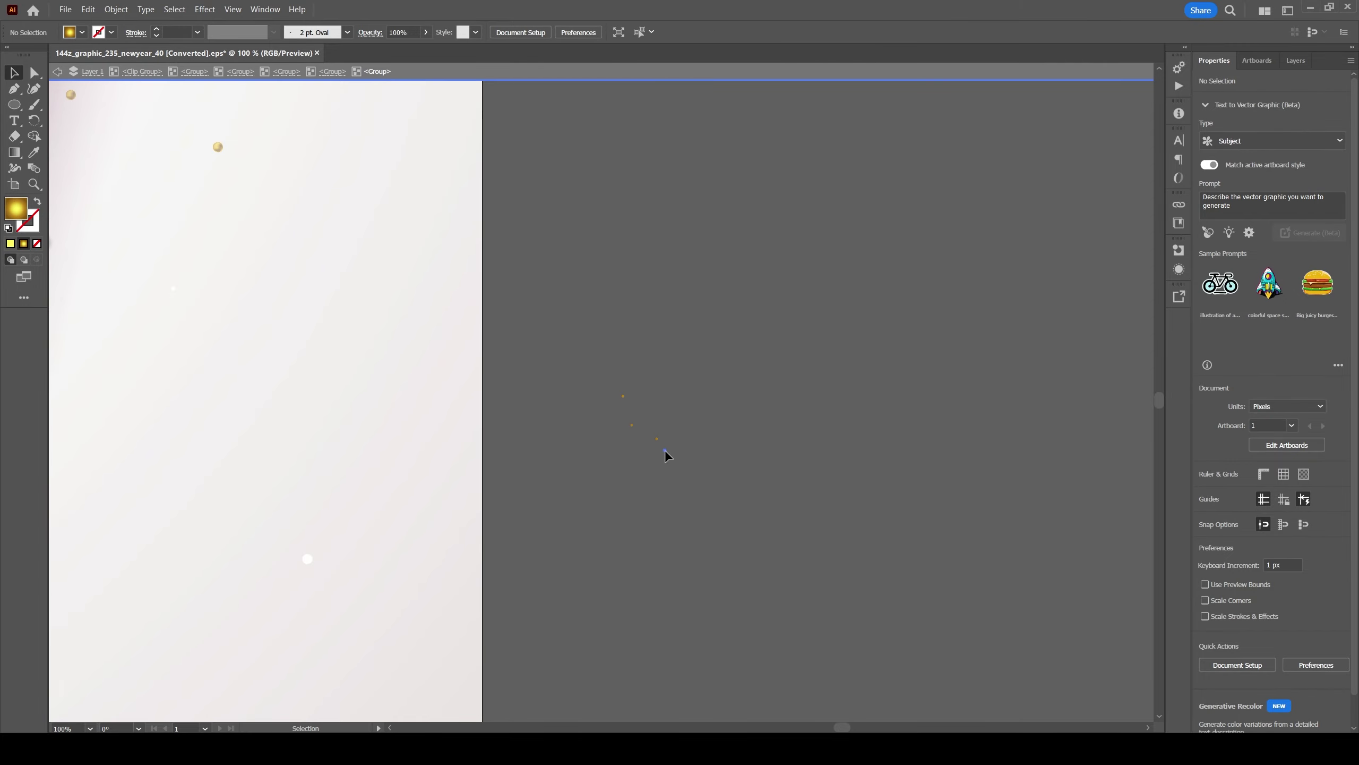
Scatter copies of the tiny gold dot in curved rows to form the ball's dotted texture.
{"action": "left_click", "coordinate": [702, 451]}
{"action": "left_click", "coordinate": [717, 459]}
{"action": "left_click", "coordinate": [686, 469]}
{"action": "left_click", "coordinate": [706, 476]}
{"action": "mouse_move", "coordinate": [723, 492]}
{"action": "left_mouse_down"}
{"action": "mouse_move", "coordinate": [737, 469]}
{"action": "mouse_move", "coordinate": [784, 493]}
{"action": "left_mouse_up"}
{"action": "mouse_move", "coordinate": [771, 447]}
{"action": "left_mouse_down"}
{"action": "mouse_move", "coordinate": [850, 402]}
{"action": "mouse_move", "coordinate": [811, 442]}
{"action": "left_mouse_up"}
{"action": "mouse_move", "coordinate": [695, 416]}
{"action": "left_mouse_down"}
{"action": "mouse_move", "coordinate": [607, 321]}
{"action": "mouse_move", "coordinate": [648, 298]}
{"action": "left_mouse_up"}
{"action": "left_click_drag", "start_coordinate": [645, 236], "coordinate": [671, 228]}
{"action": "mouse_move", "coordinate": [649, 306]}
{"action": "left_mouse_down"}
{"action": "mouse_move", "coordinate": [659, 362]}
{"action": "mouse_move", "coordinate": [684, 388]}
{"action": "left_mouse_up"}
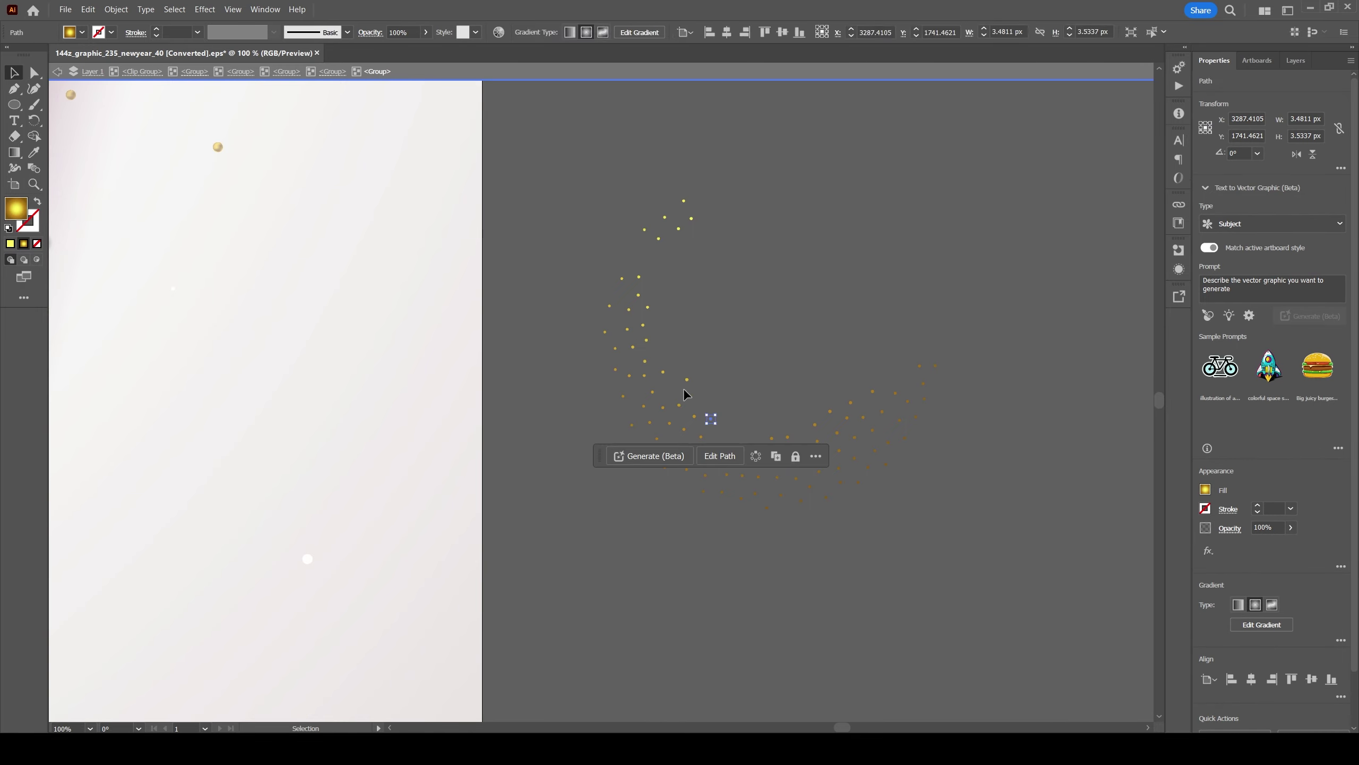
{"action": "left_click", "coordinate": [708, 423]}
{"action": "key", "text": "ctrl+0"}
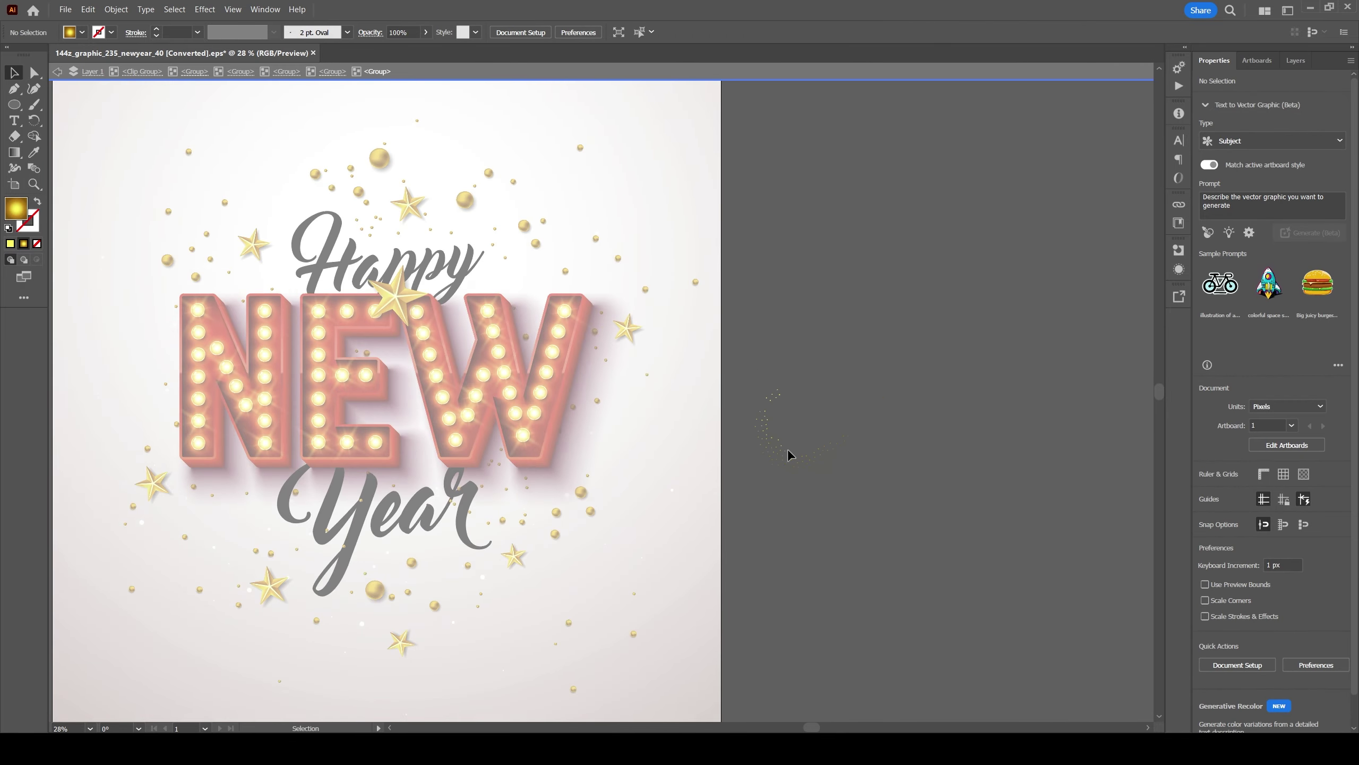
{"action": "mouse_move", "coordinate": [788, 448]}
{"action": "left_mouse_down"}
{"action": "mouse_move", "coordinate": [811, 453]}
{"action": "mouse_move", "coordinate": [820, 429]}
{"action": "mouse_move", "coordinate": [783, 419]}
{"action": "mouse_move", "coordinate": [804, 428]}
{"action": "mouse_move", "coordinate": [792, 399]}
{"action": "mouse_move", "coordinate": [816, 406]}
{"action": "mouse_move", "coordinate": [780, 370]}
{"action": "mouse_move", "coordinate": [883, 432]}
{"action": "mouse_move", "coordinate": [797, 437]}
{"action": "mouse_move", "coordinate": [851, 477]}
{"action": "left_mouse_up"}
{"action": "left_click", "coordinate": [811, 450]}
{"action": "left_click", "coordinate": [791, 412]}
Draw a shadow circle about 474 px wide with a black-to-white radial gradient at 58% opacity.
{"action": "key", "text": "l"}
{"action": "key", "text": "ctrl+shift+a"}
{"action": "key", "text": "ctrl+z"}
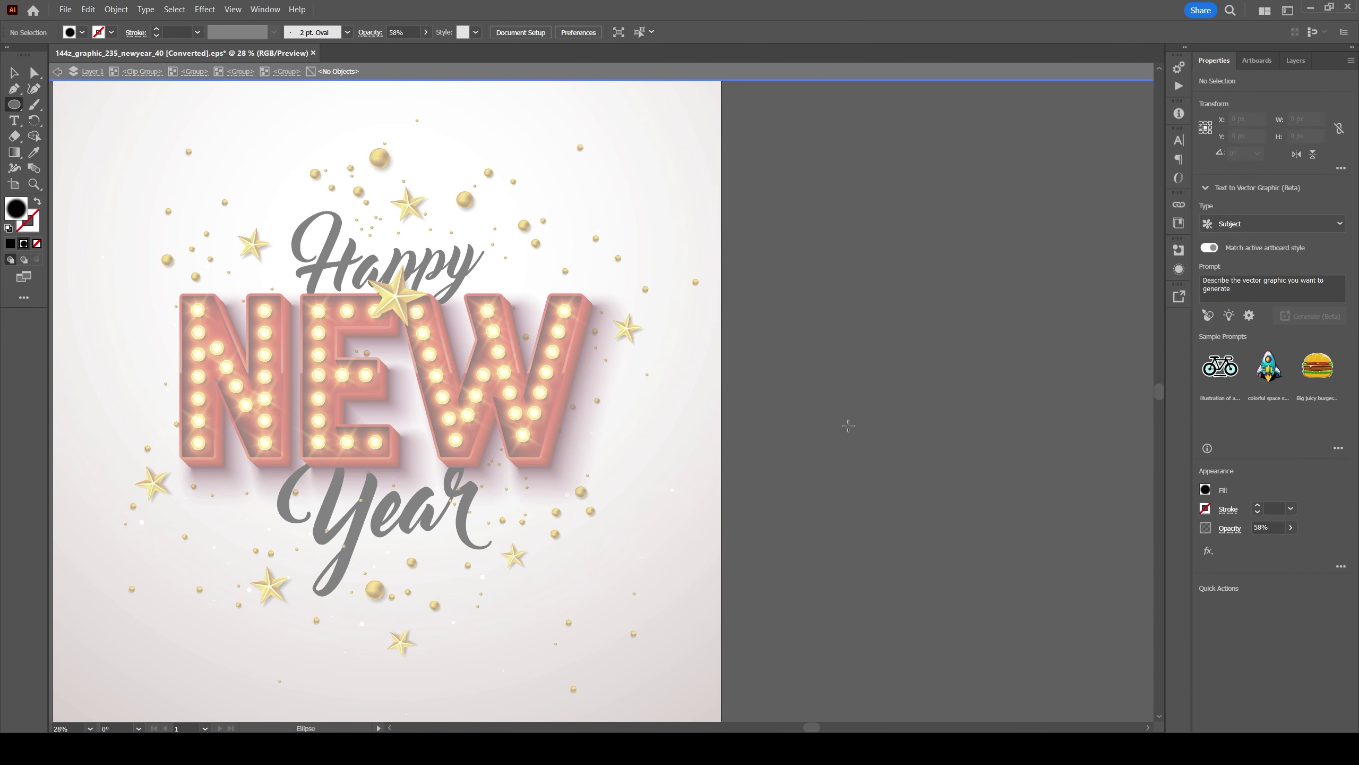
{"action": "left_click", "coordinate": [14, 72]}
{"action": "left_click", "coordinate": [877, 400]}
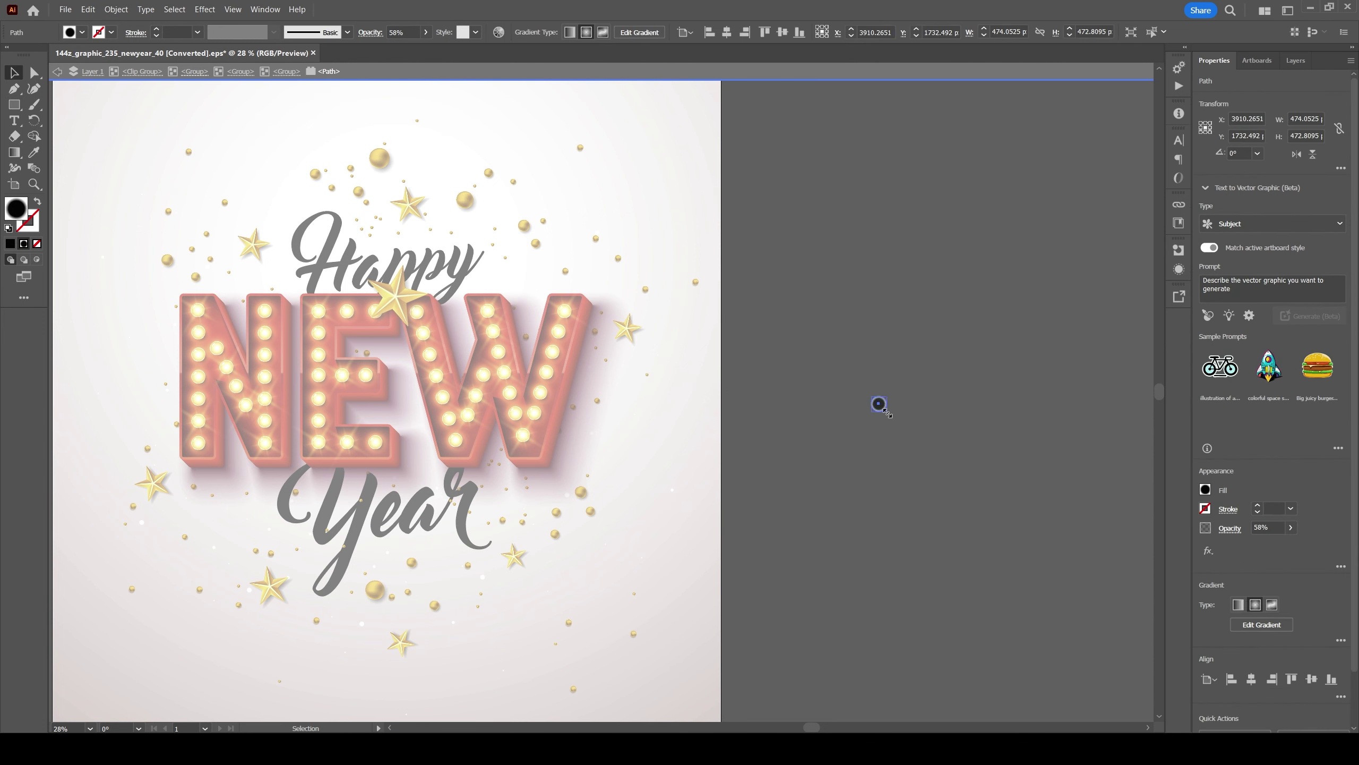
{"action": "left_click_drag", "start_coordinate": [887, 412], "coordinate": [971, 501]}
{"action": "key", "text": "Delete"}
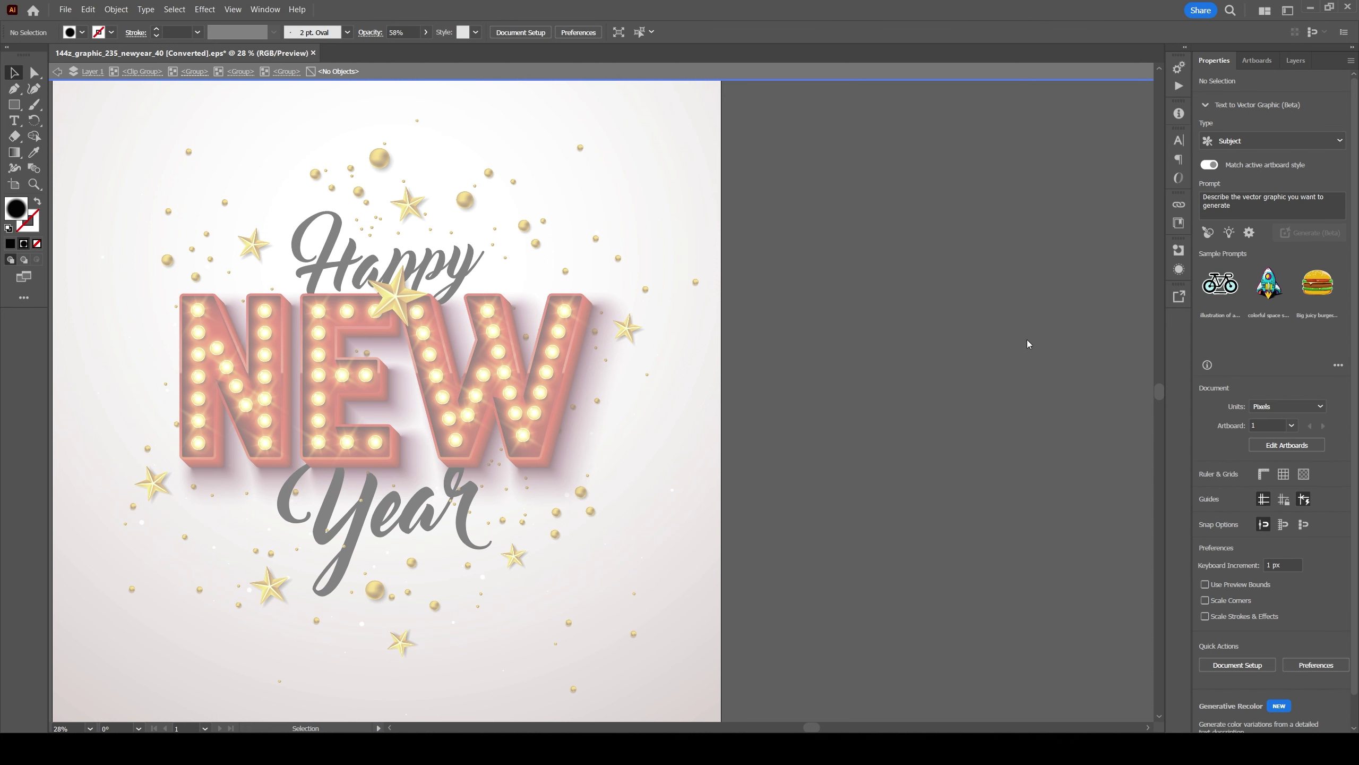
{"action": "key", "text": "ctrl+z"}
{"action": "key", "text": "ctrl+z"}
{"action": "key", "text": "ctrl+z"}
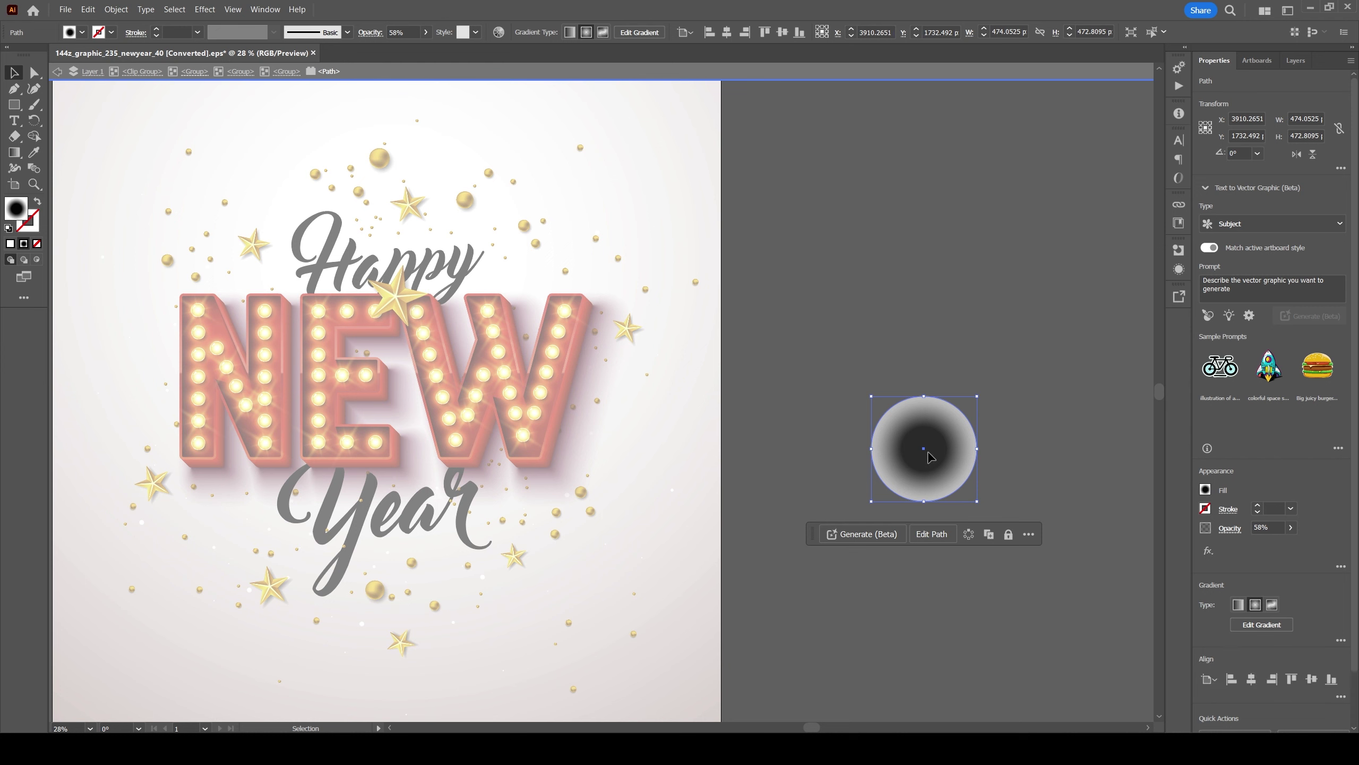
Combine the gold ball, dot texture, shadow circle, glow and starburst into one ornament group.
{"action": "key", "text": "ctrl+z"}
{"action": "key", "text": "ctrl+z"}
{"action": "key", "text": "ctrl+z"}
{"action": "key", "text": "ctrl+z"}
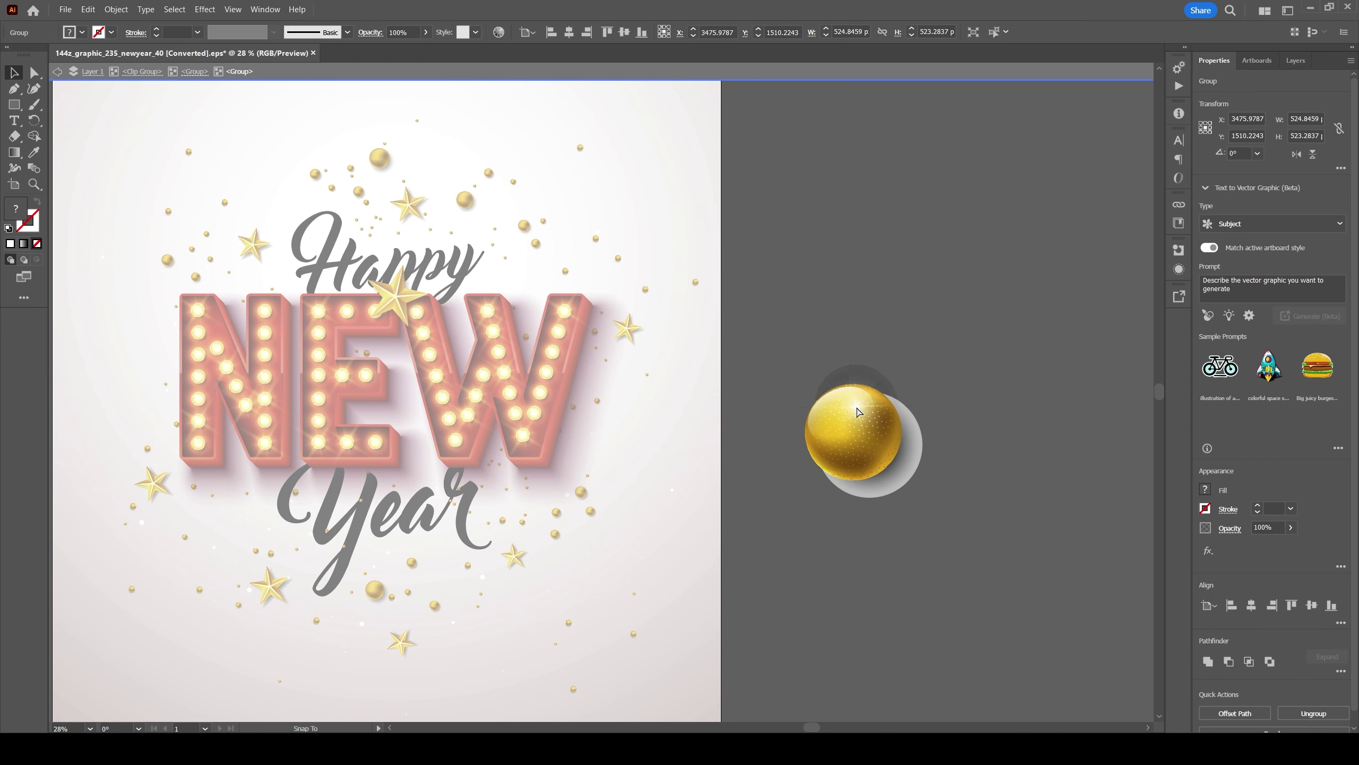
{"action": "key", "text": "ctrl+z"}
{"action": "key", "text": "ctrl+z"}
{"action": "key", "text": "ctrl+z"}
{"action": "key", "text": "ctrl+z"}
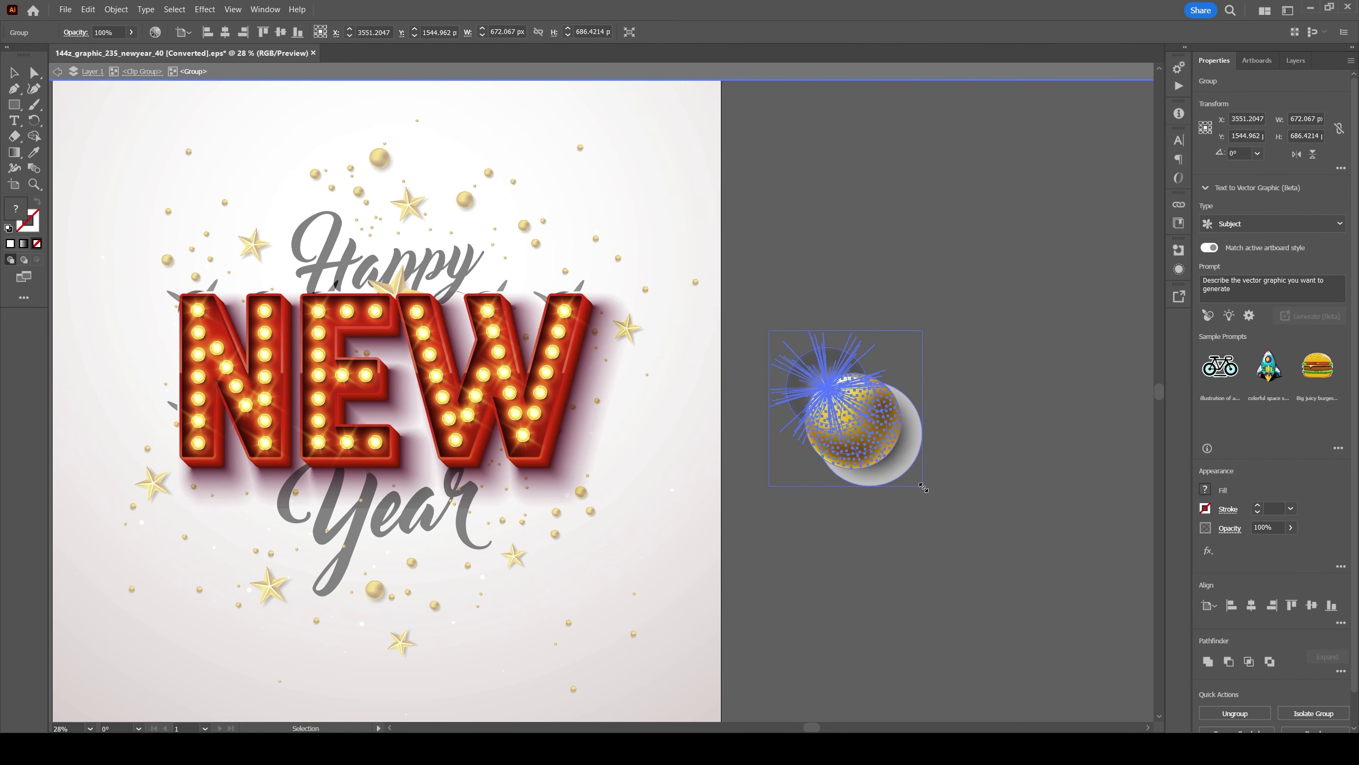
Make a smaller ornament copy about 590 by 602 px and position the larger ornament below it.
{"action": "left_click_drag", "start_coordinate": [925, 488], "coordinate": [920, 486]}
{"action": "left_click_drag", "start_coordinate": [868, 426], "coordinate": [1002, 511]}
{"action": "key", "text": "ctrl+z"}
{"action": "key", "text": "ctrl+z"}
{"action": "key", "text": "ctrl+z"}
{"action": "key", "text": "ctrl+z"}
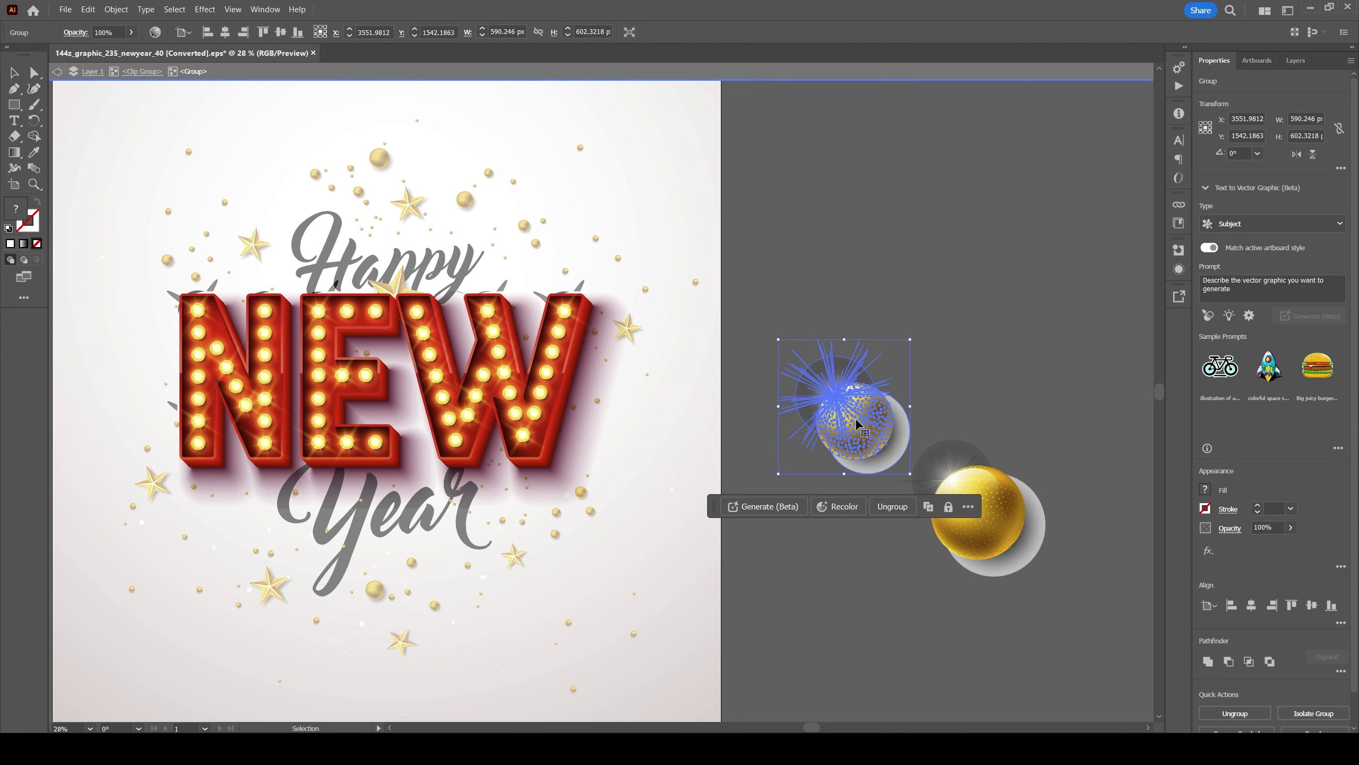
{"action": "left_click_drag", "start_coordinate": [974, 520], "coordinate": [995, 538]}
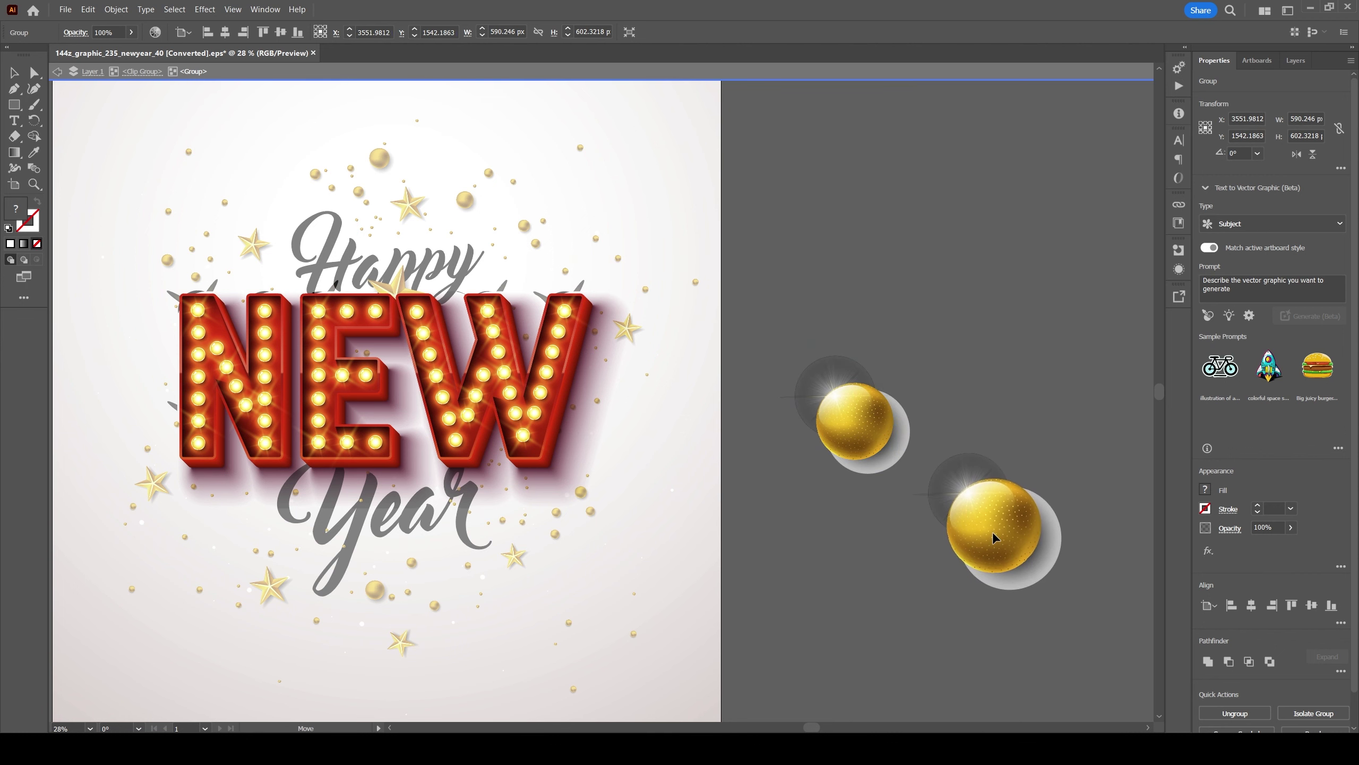
Place the smaller gold ornament beside the N and the larger one beside the W, and leave group isolation.
{"action": "key", "text": "ctrl+z"}
{"action": "key", "text": "ctrl+z"}
{"action": "key", "text": "ctrl+z"}
{"action": "key", "text": "ctrl+z"}
{"action": "key", "text": "ctrl+z"}
{"action": "key", "text": "ctrl+z"}
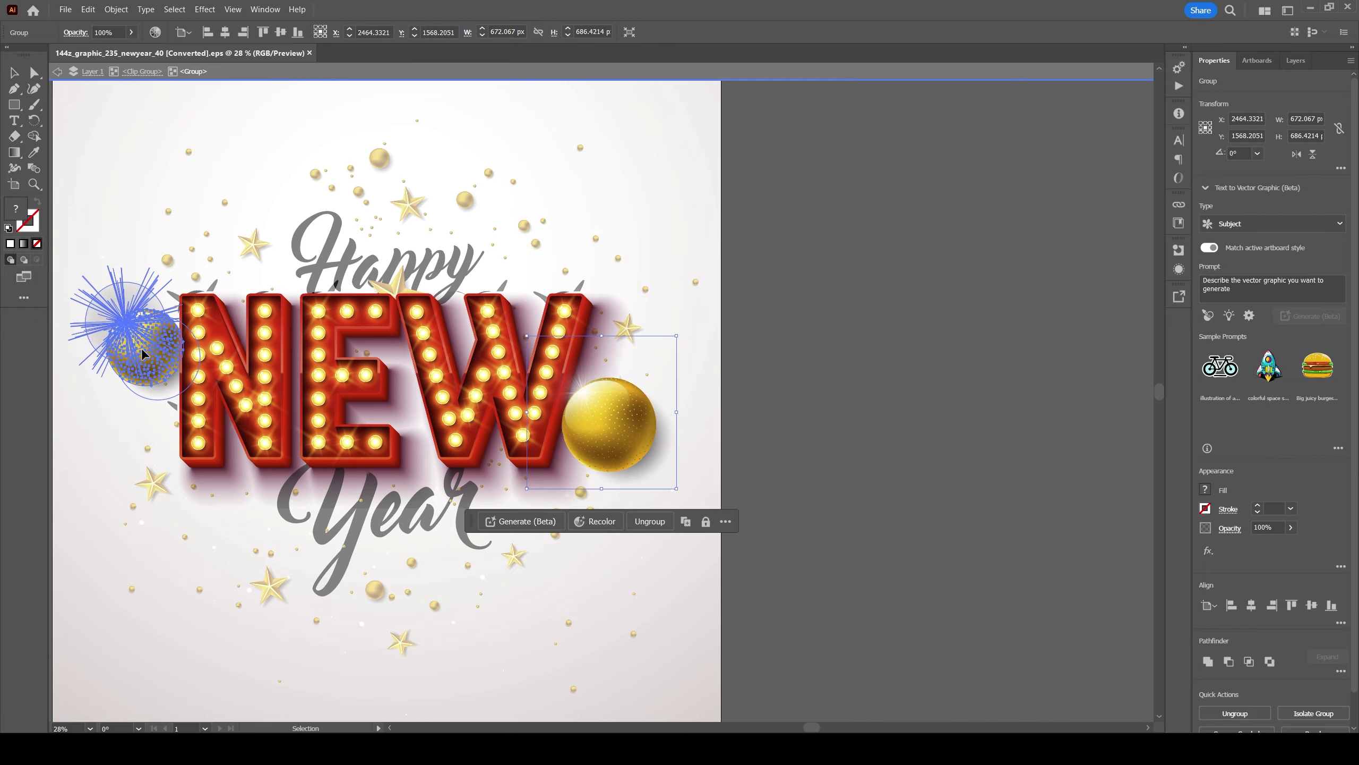
{"action": "key", "text": "Escape"}
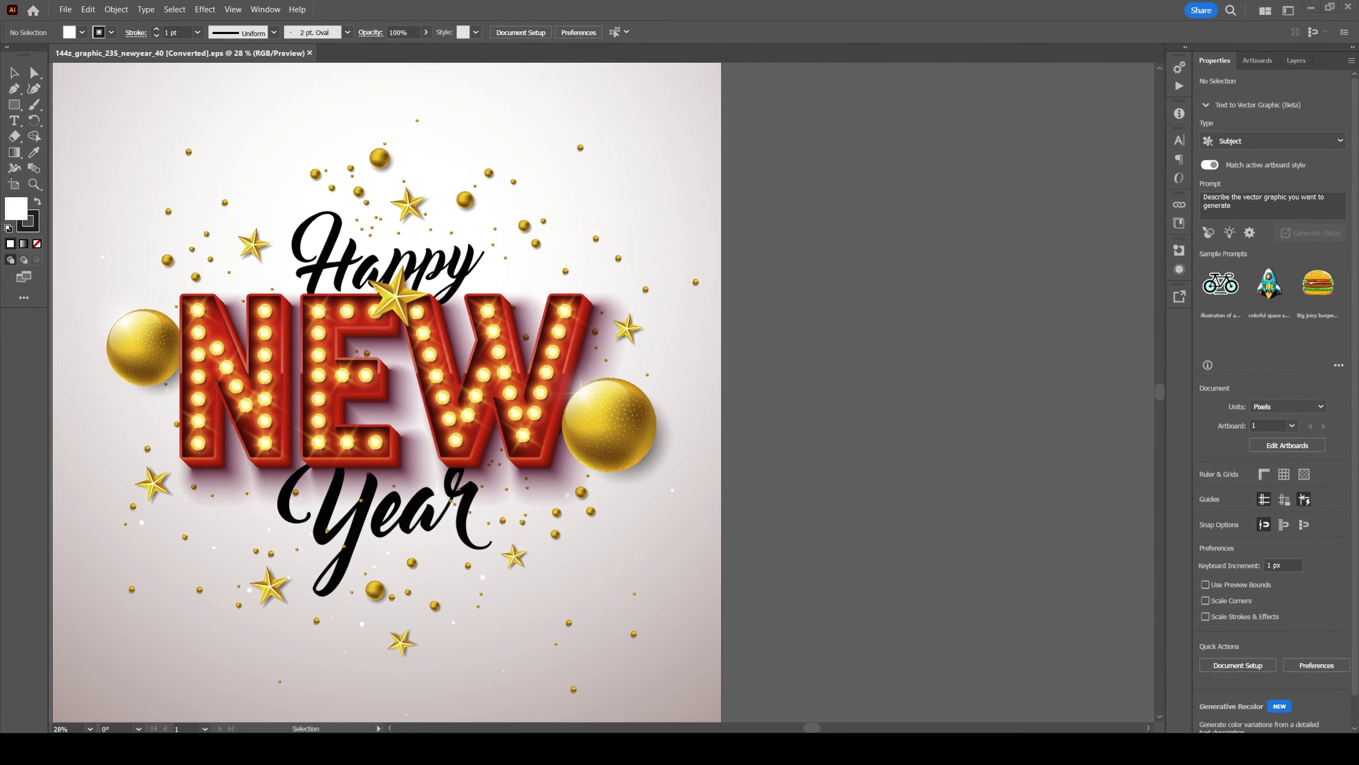